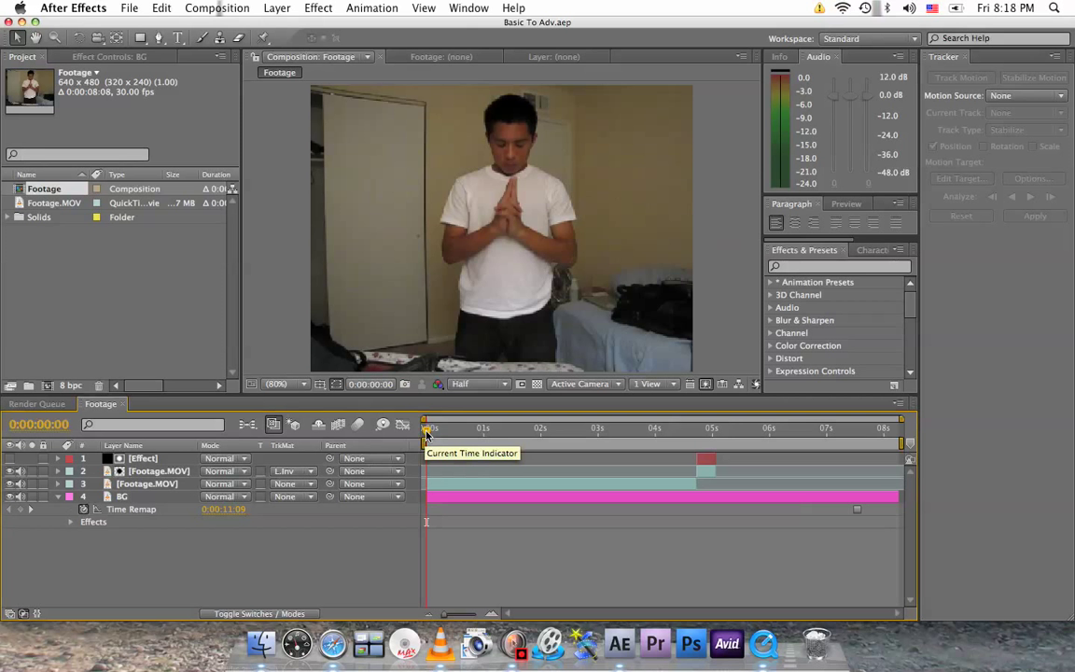
Select all four layers in the Footage comp
{"action": "left_click_drag", "start_coordinate": [426, 433], "coordinate": [369, 383]}
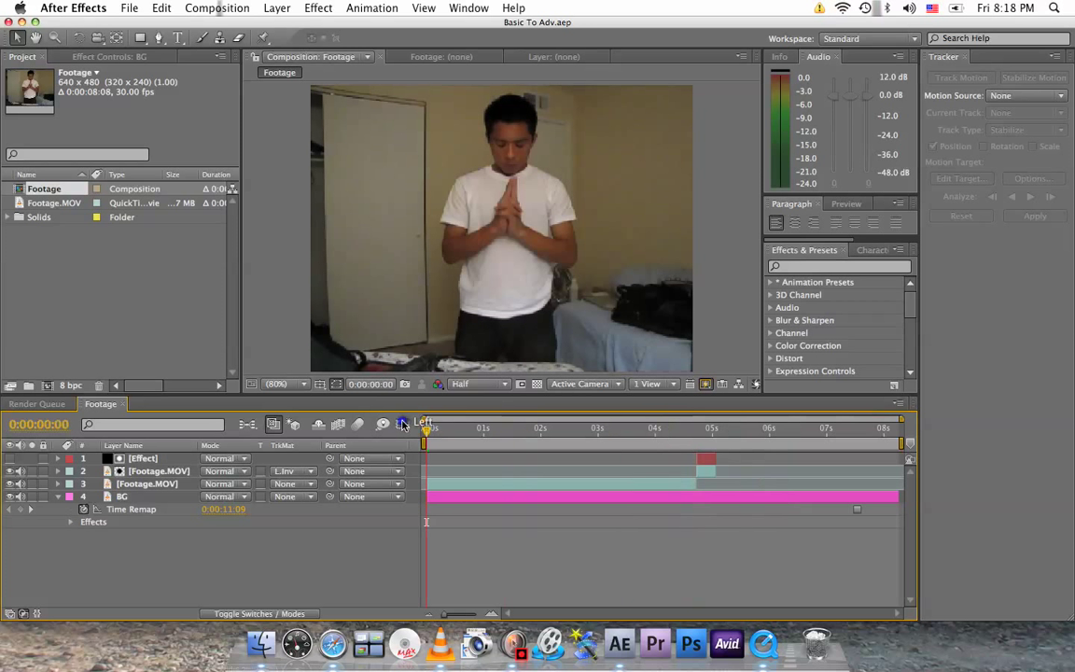
{"action": "left_click", "coordinate": [58, 496]}
{"action": "left_click", "coordinate": [135, 458]}
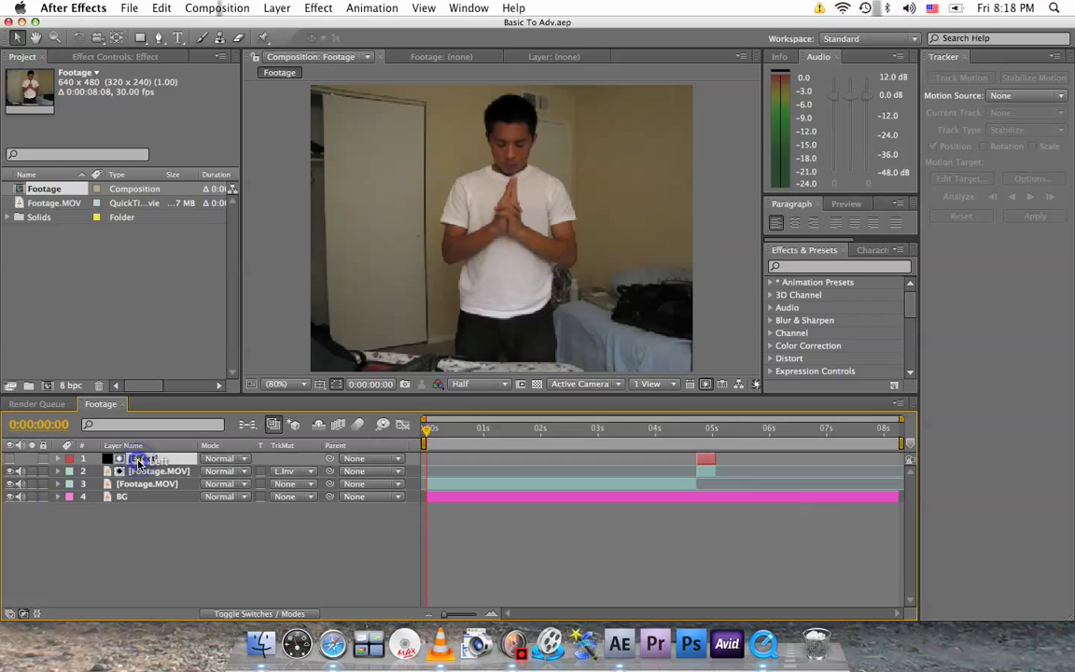
{"action": "key", "text": "super+a"}
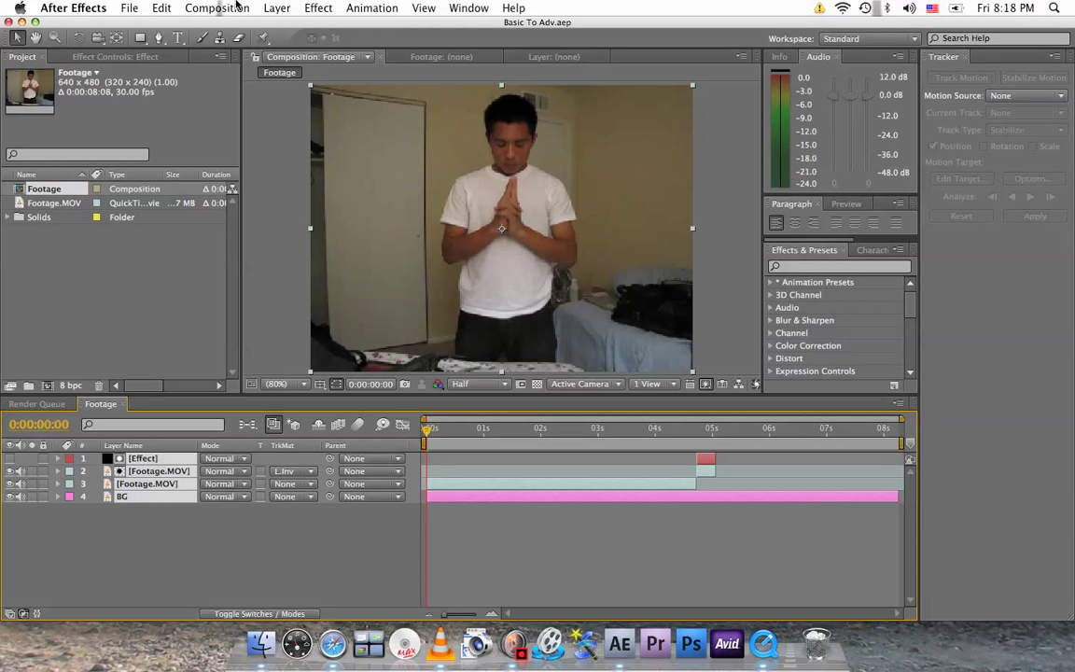
Pre-compose the selected layers into a new composition named 'Basic'
{"action": "left_click", "coordinate": [277, 8]}
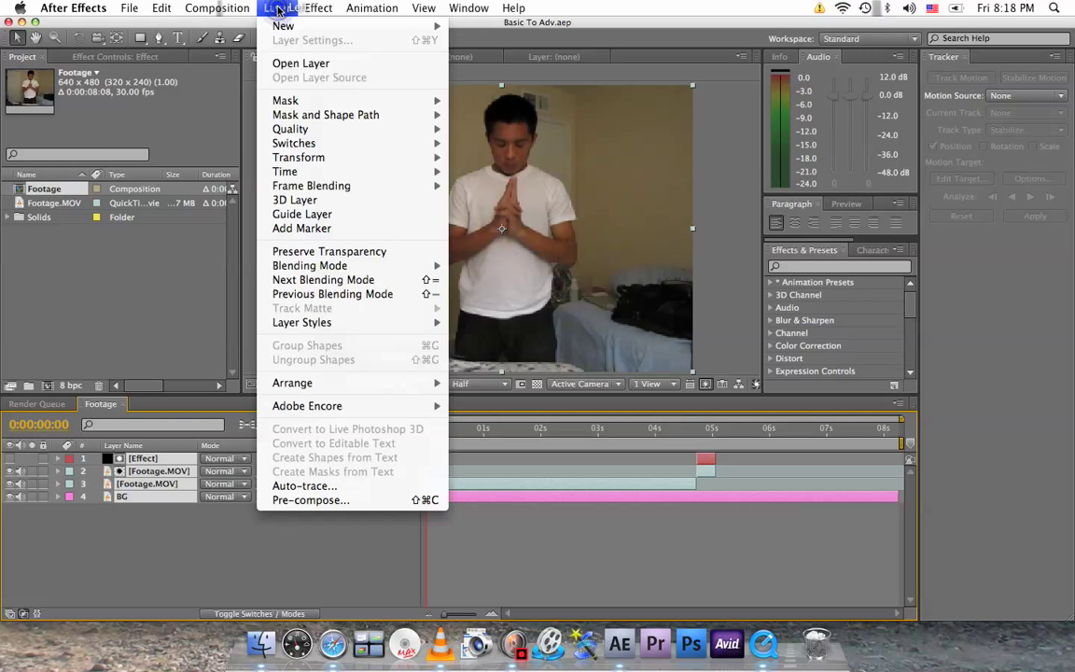
{"action": "left_click", "coordinate": [287, 501]}
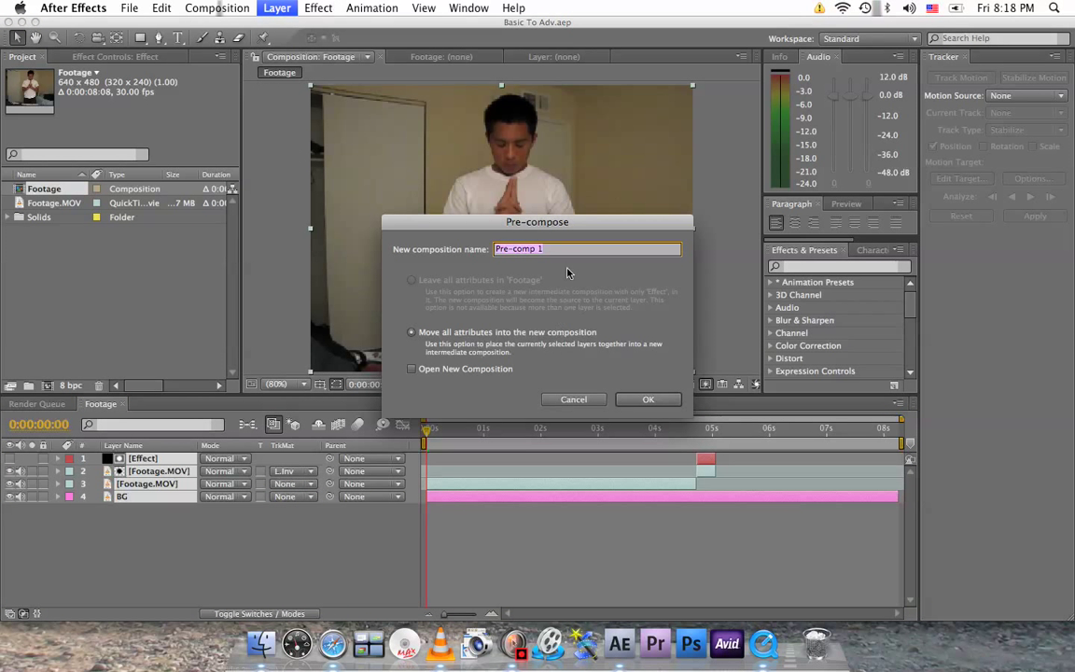
{"action": "type", "text": "Basc"}
{"action": "key", "text": "BackSpace"}
{"action": "type", "text": "ic"}
{"action": "left_click", "coordinate": [647, 399]}
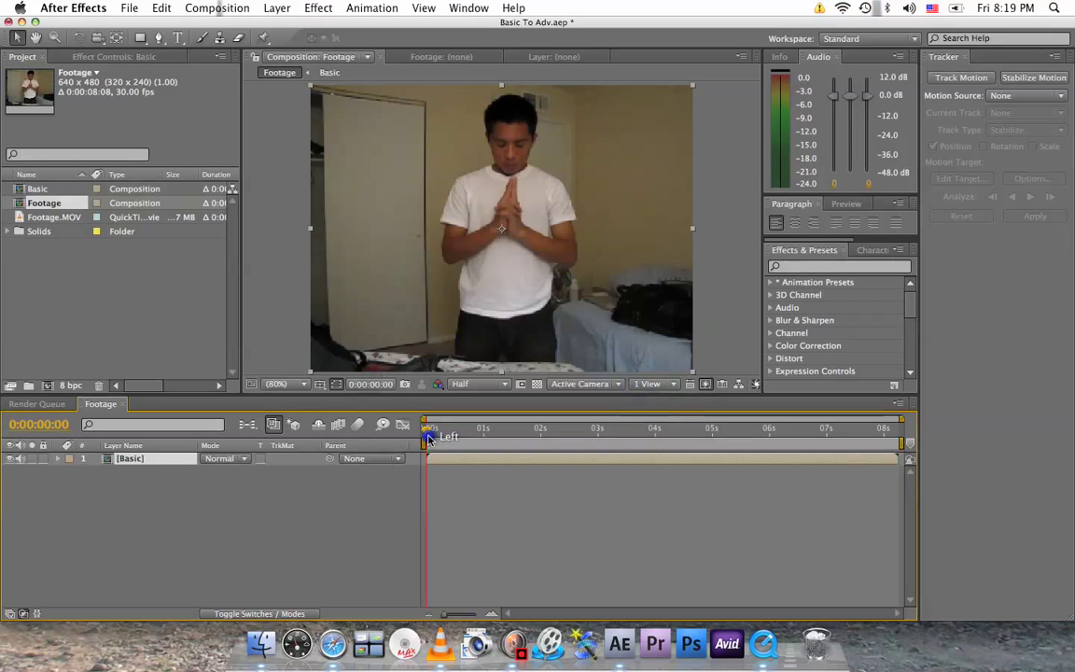
{"action": "left_click_drag", "start_coordinate": [429, 431], "coordinate": [402, 411]}
Add a new adjustment layer to the Footage comp and name it 'Shake'
{"action": "left_click", "coordinate": [143, 472]}
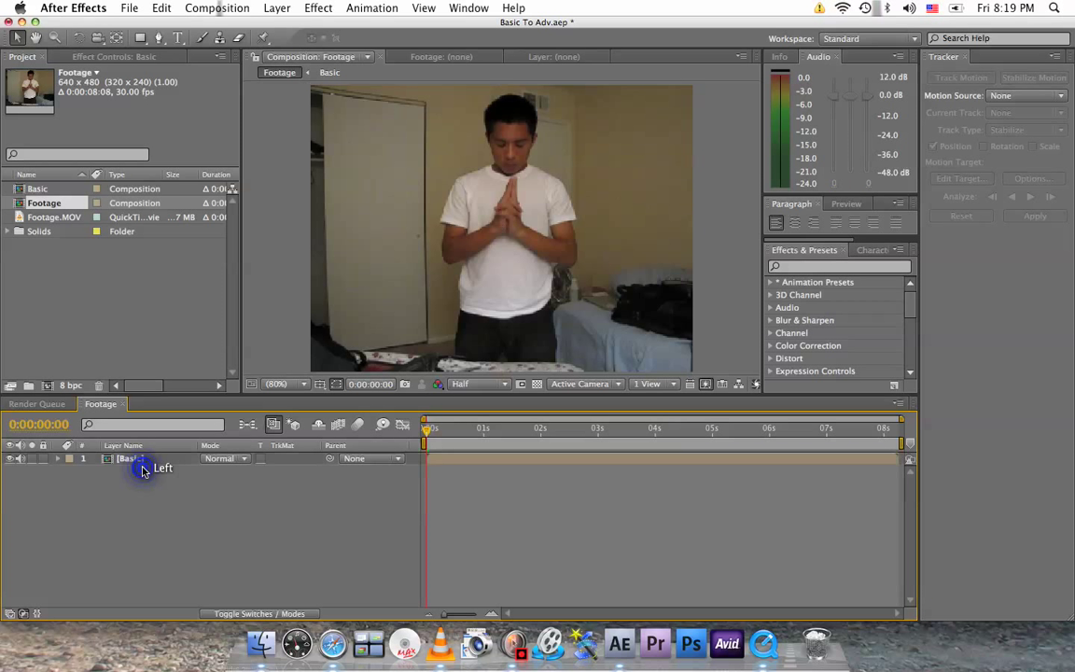
{"action": "left_click", "coordinate": [276, 9]}
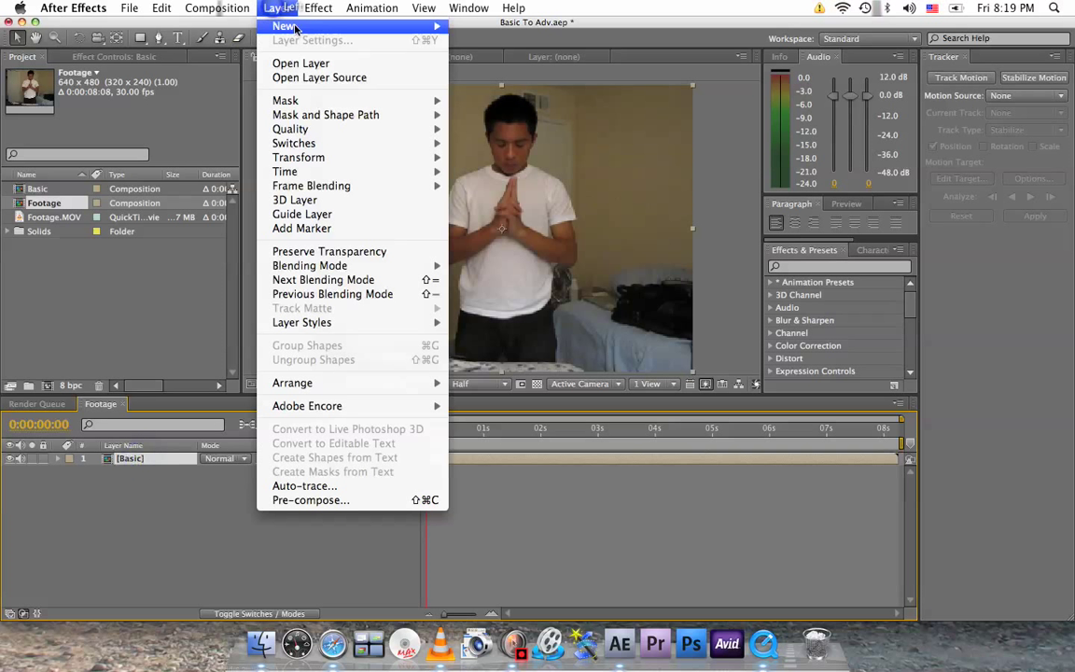
{"action": "mouse_move", "coordinate": [308, 26]}
{"action": "left_click", "coordinate": [483, 113]}
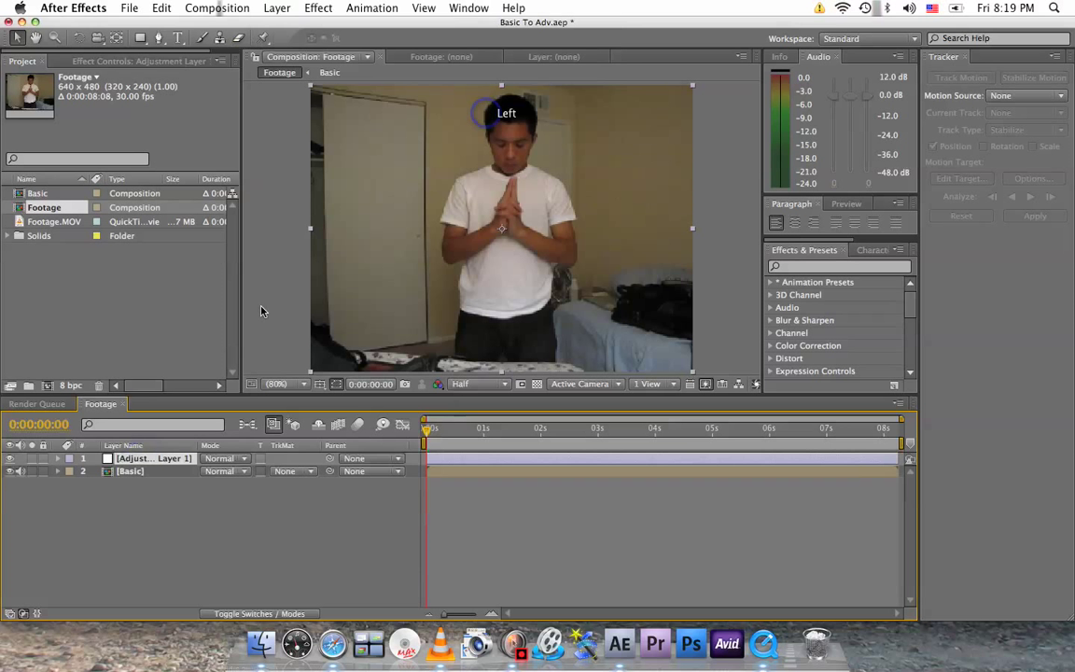
{"action": "left_click", "coordinate": [140, 458]}
{"action": "key", "text": "Return"}
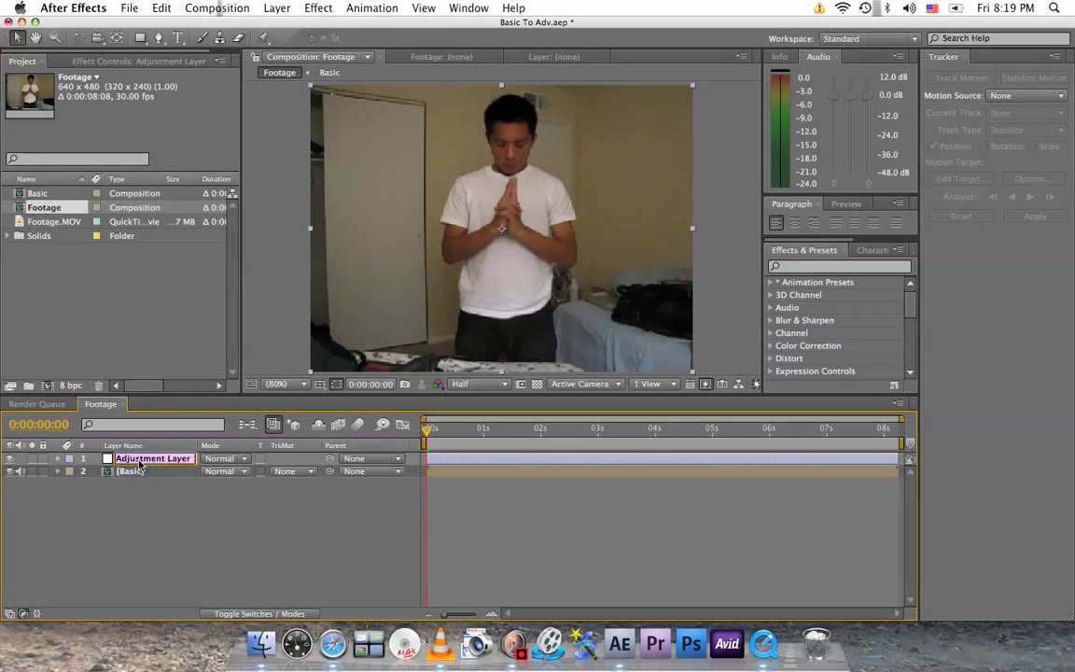
{"action": "type", "text": "Shak"}
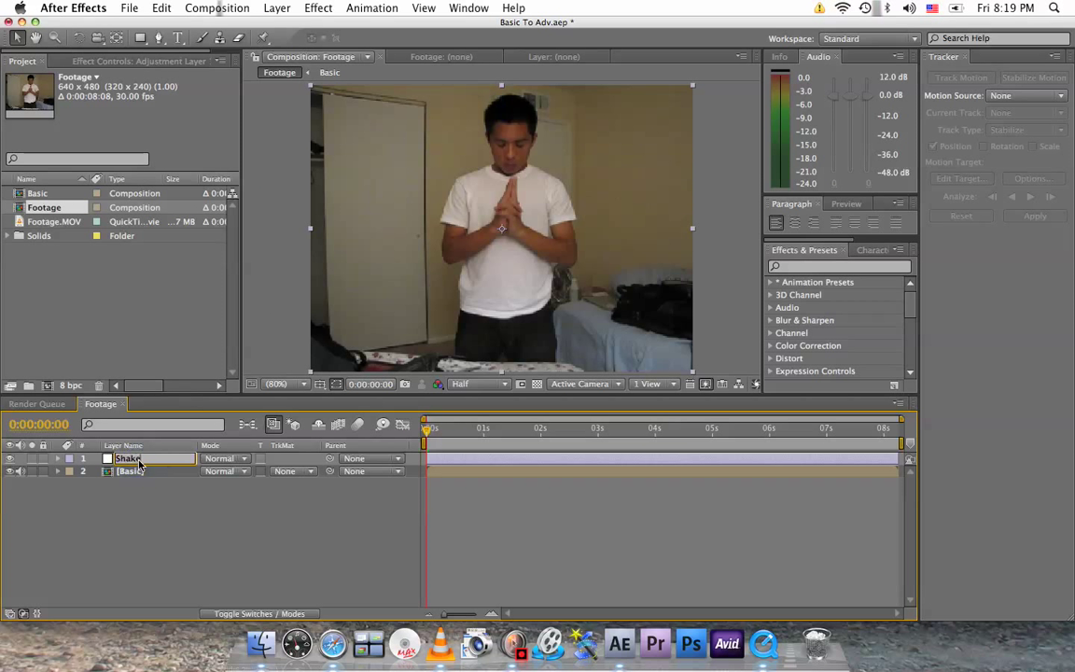
{"action": "type", "text": "e"}
{"action": "left_click", "coordinate": [119, 520]}
Apply the Stylize > Motion Tile effect to the Shake layer
{"action": "left_click", "coordinate": [129, 458]}
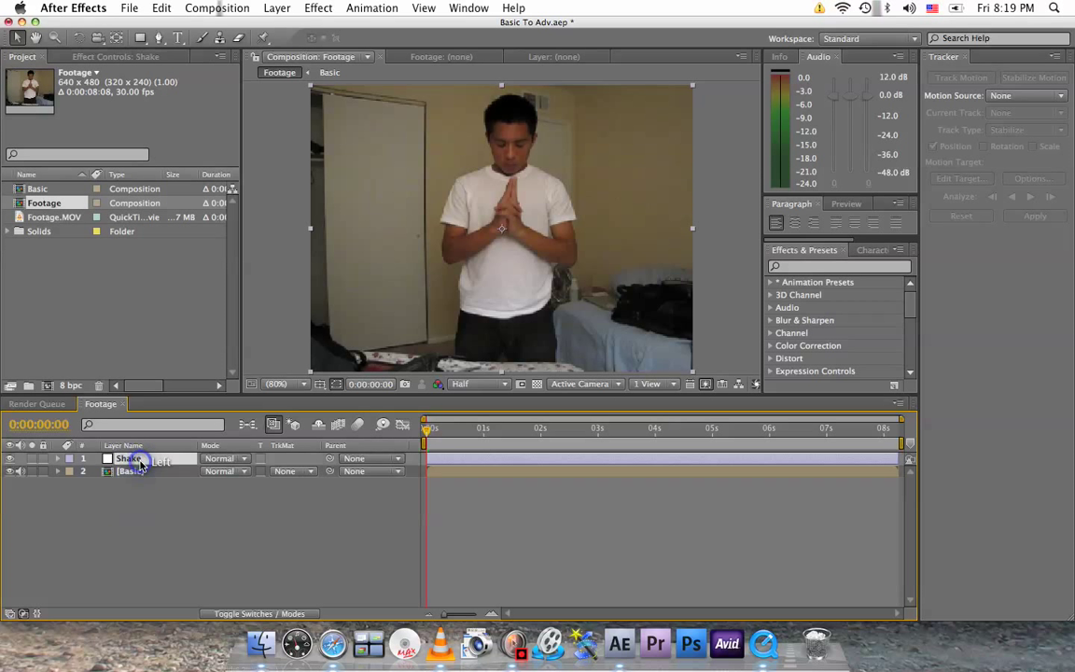
{"action": "left_click", "coordinate": [317, 9]}
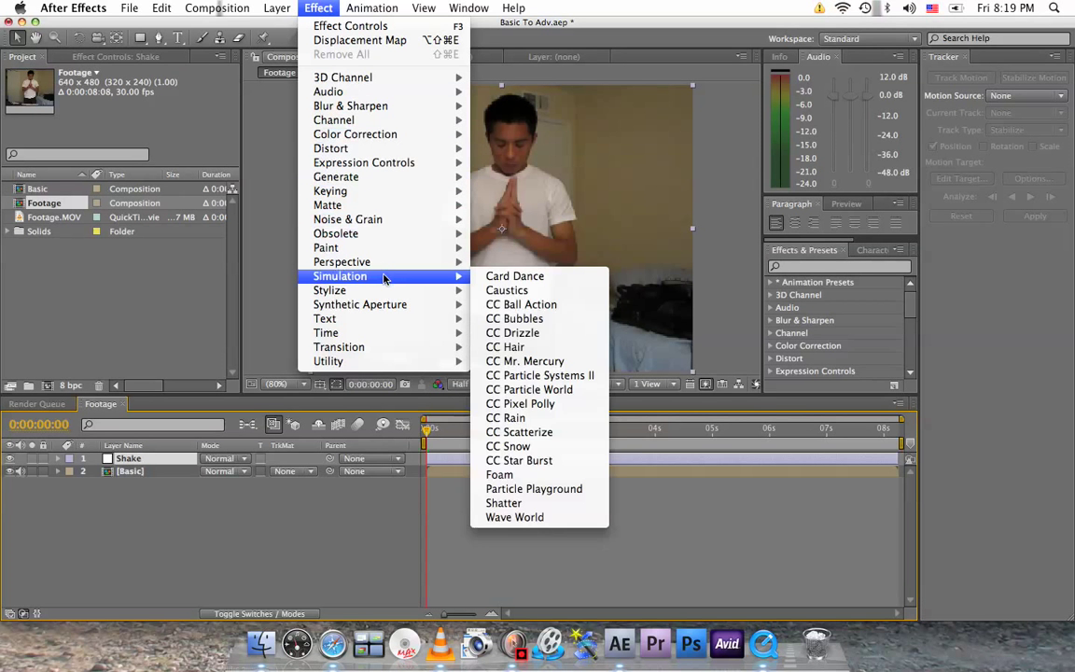
{"action": "mouse_move", "coordinate": [394, 295]}
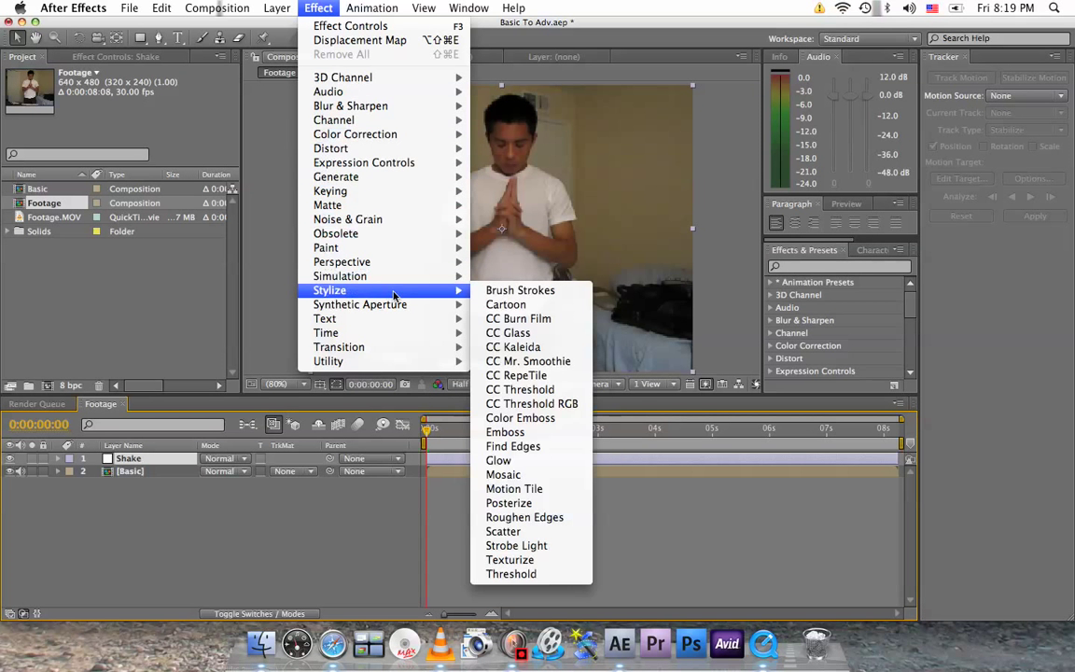
{"action": "left_click", "coordinate": [519, 485]}
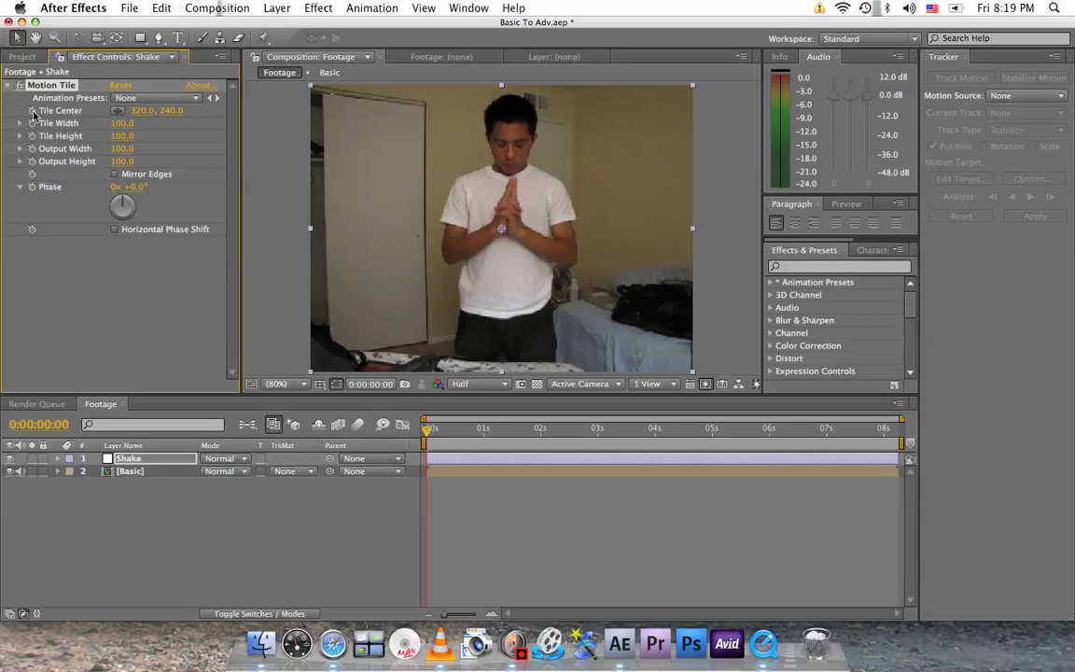
Replace the Tile Center expression with wiggle(30,20) and commit it
{"action": "left_click", "coordinate": [33, 111], "text": "alt"}
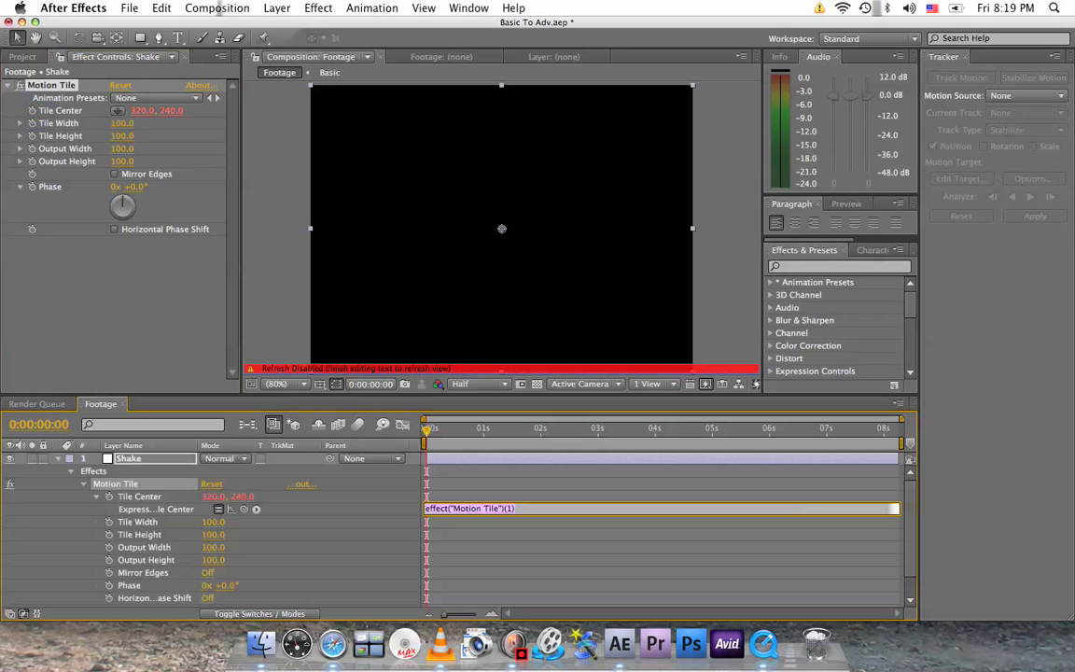
{"action": "left_click_drag", "start_coordinate": [526, 509], "coordinate": [411, 509]}
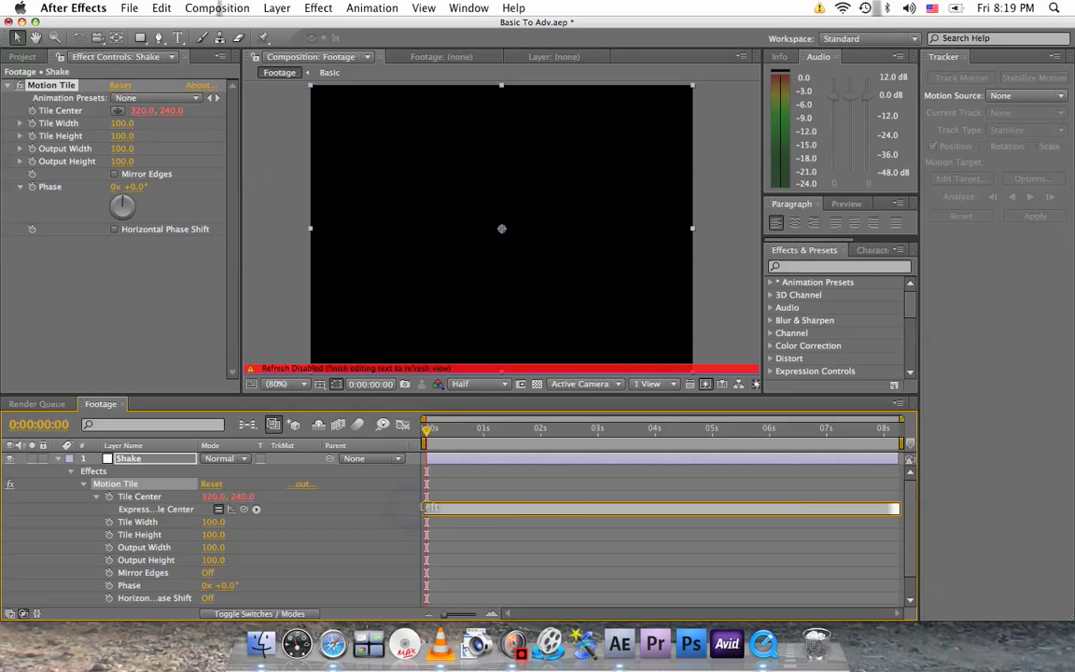
{"action": "type", "text": "wiggle(30"}
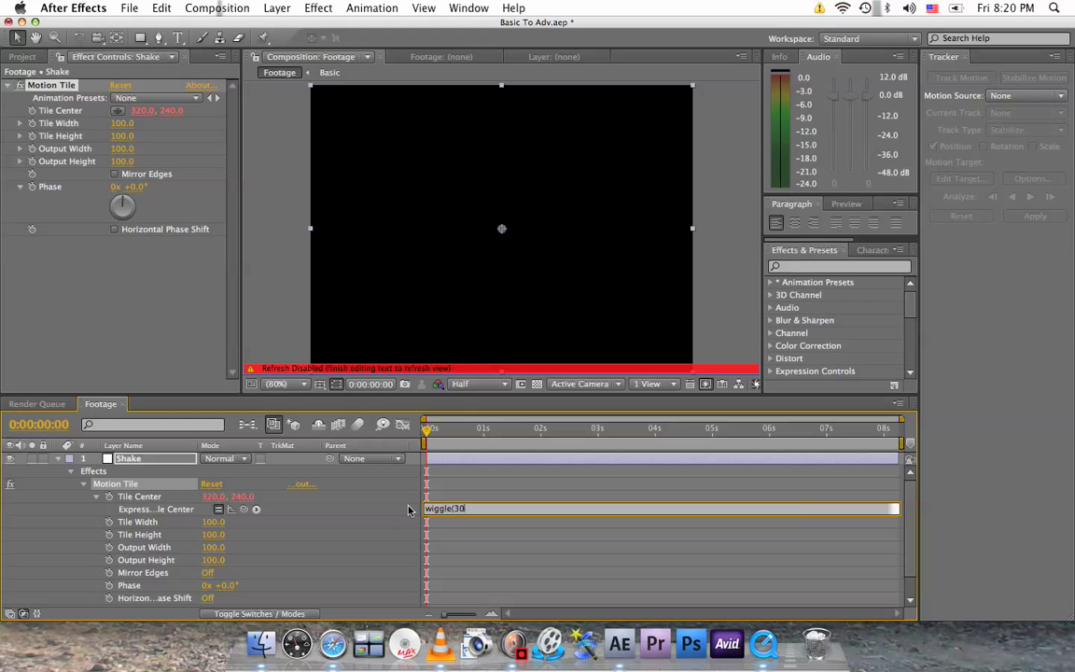
{"action": "type", "text": ",20"}
{"action": "left_click", "coordinate": [453, 508]}
{"action": "type", "text": "("}
{"action": "key", "text": "BackSpace"}
{"action": "left_click", "coordinate": [495, 491]}
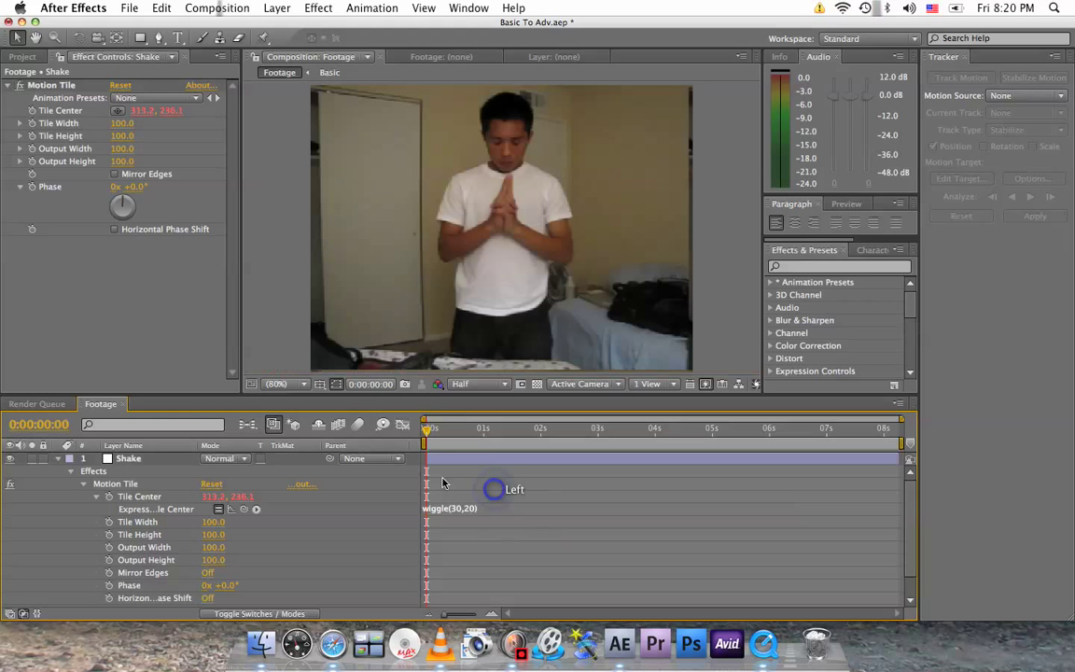
Preview the shake, then restore the accidentally deleted Shake layer with Undo
{"action": "left_click", "coordinate": [58, 458]}
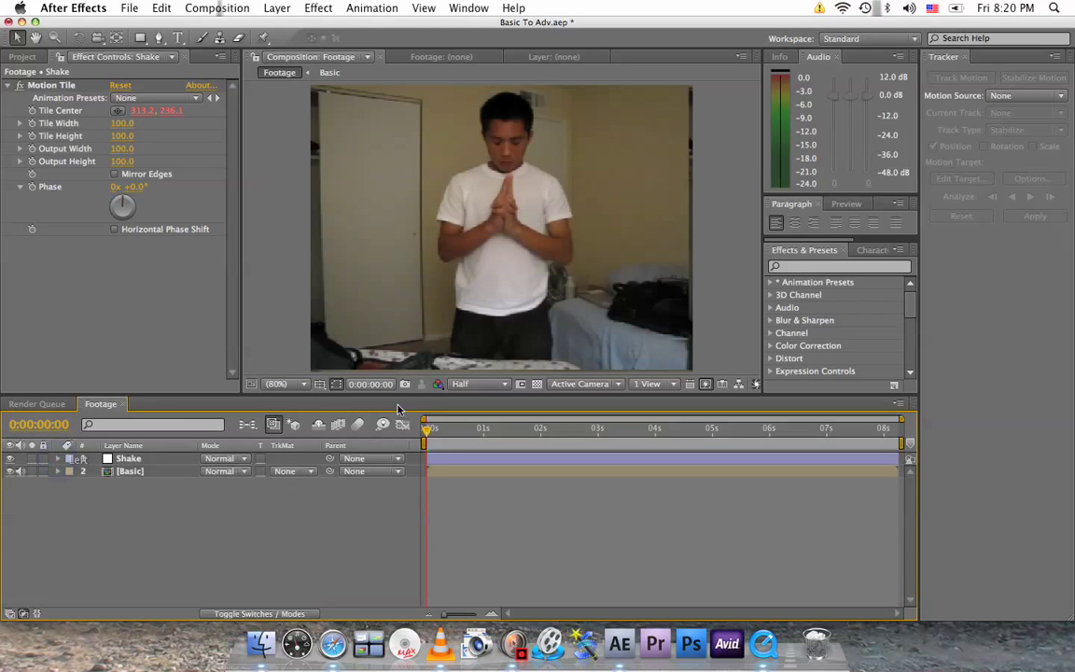
{"action": "left_click_drag", "start_coordinate": [425, 432], "coordinate": [591, 446]}
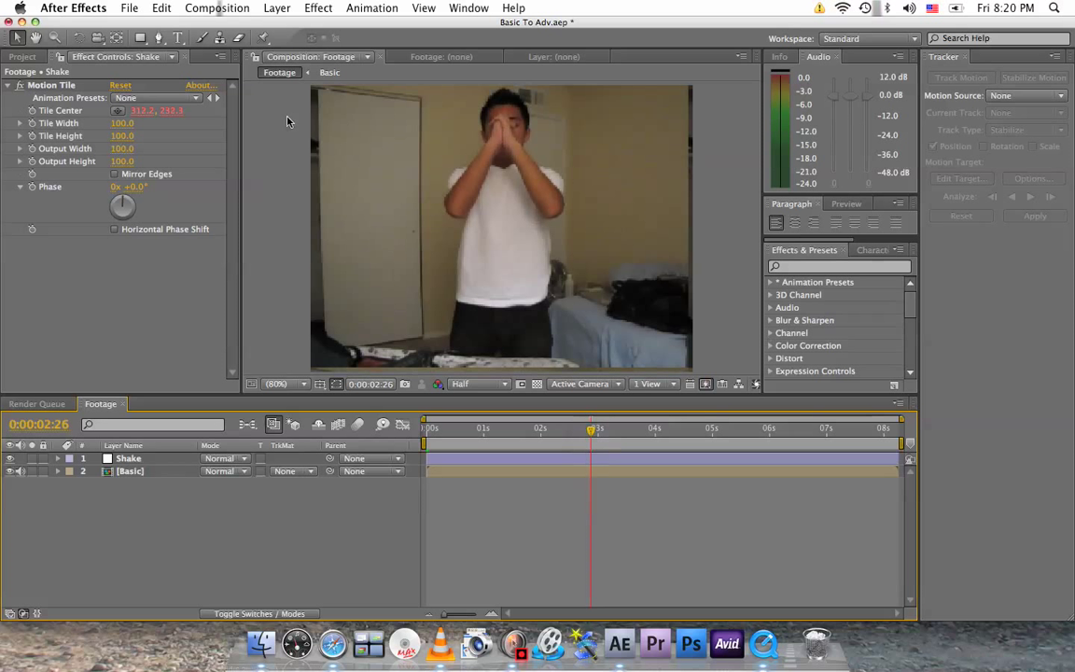
{"action": "left_click", "coordinate": [323, 271]}
{"action": "left_click", "coordinate": [319, 197]}
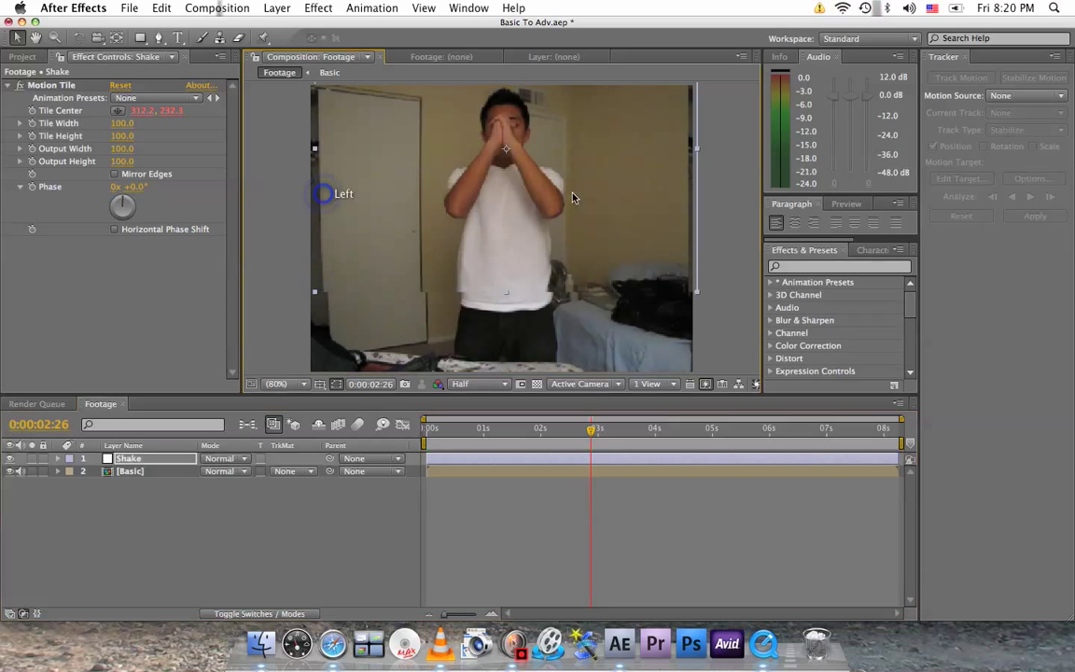
{"action": "key", "text": "Delete"}
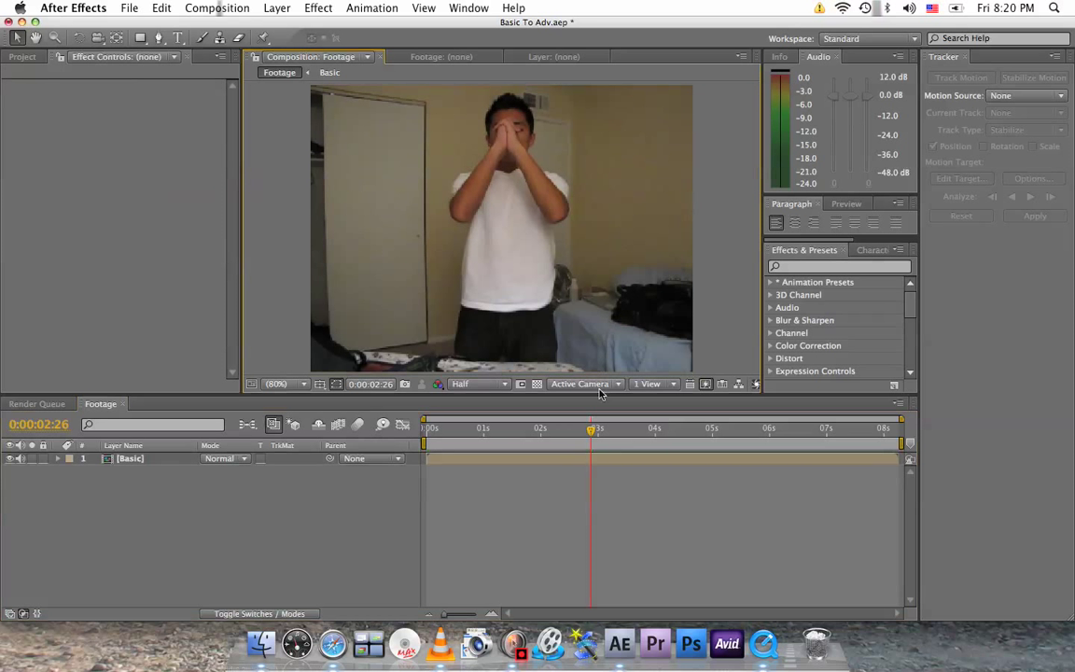
{"action": "left_click_drag", "start_coordinate": [591, 430], "coordinate": [605, 431]}
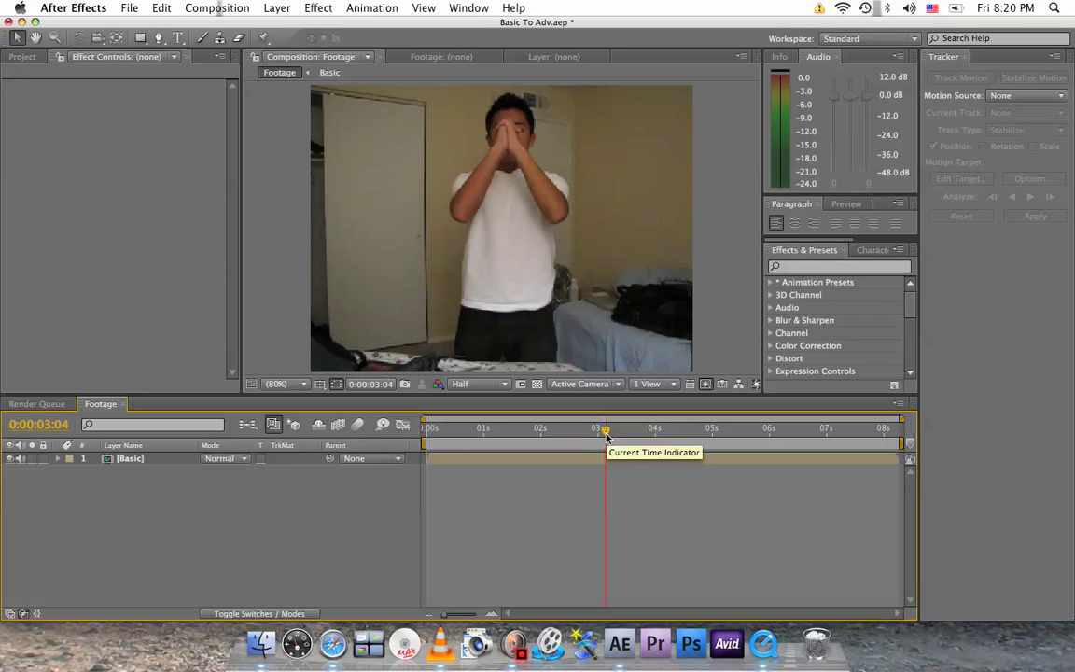
{"action": "left_click", "coordinate": [168, 9]}
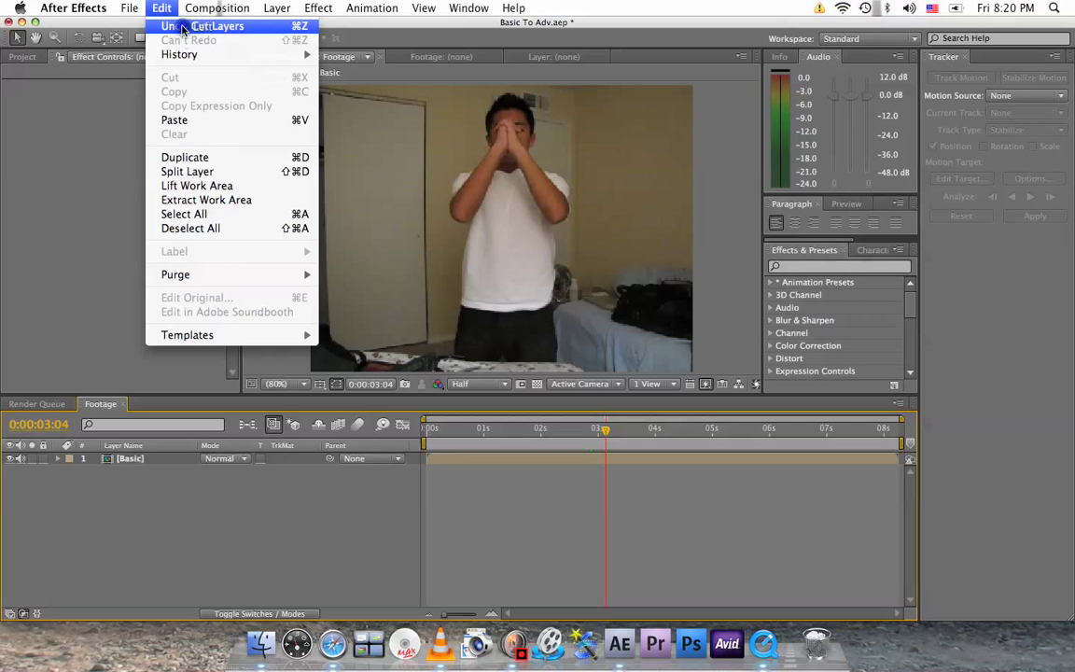
{"action": "left_click", "coordinate": [183, 27]}
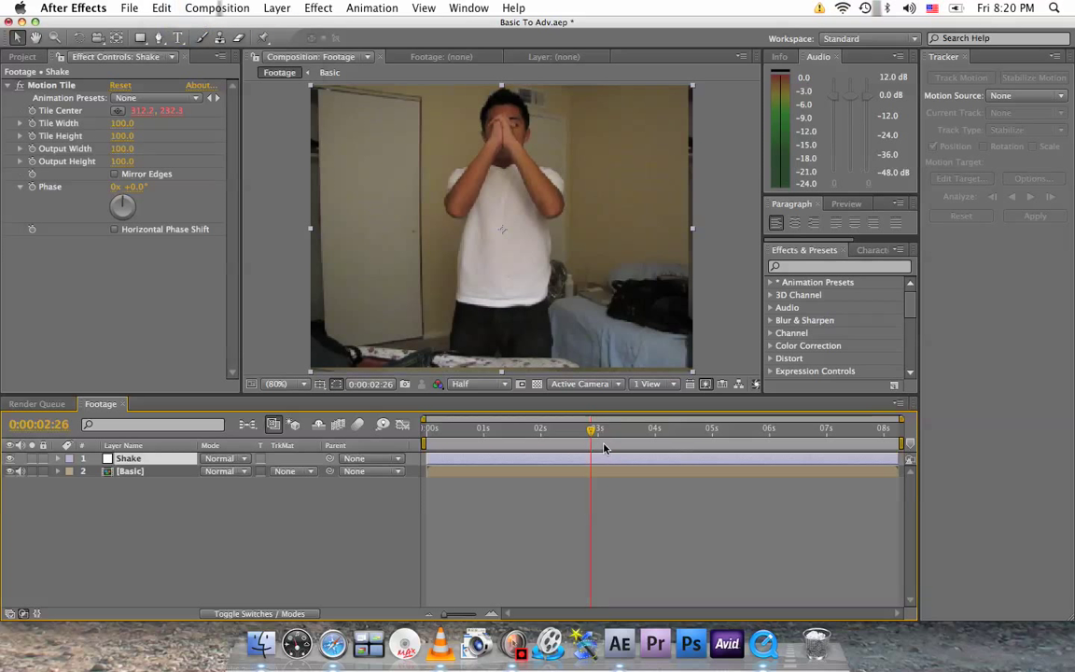
{"action": "left_click_drag", "start_coordinate": [593, 430], "coordinate": [617, 434]}
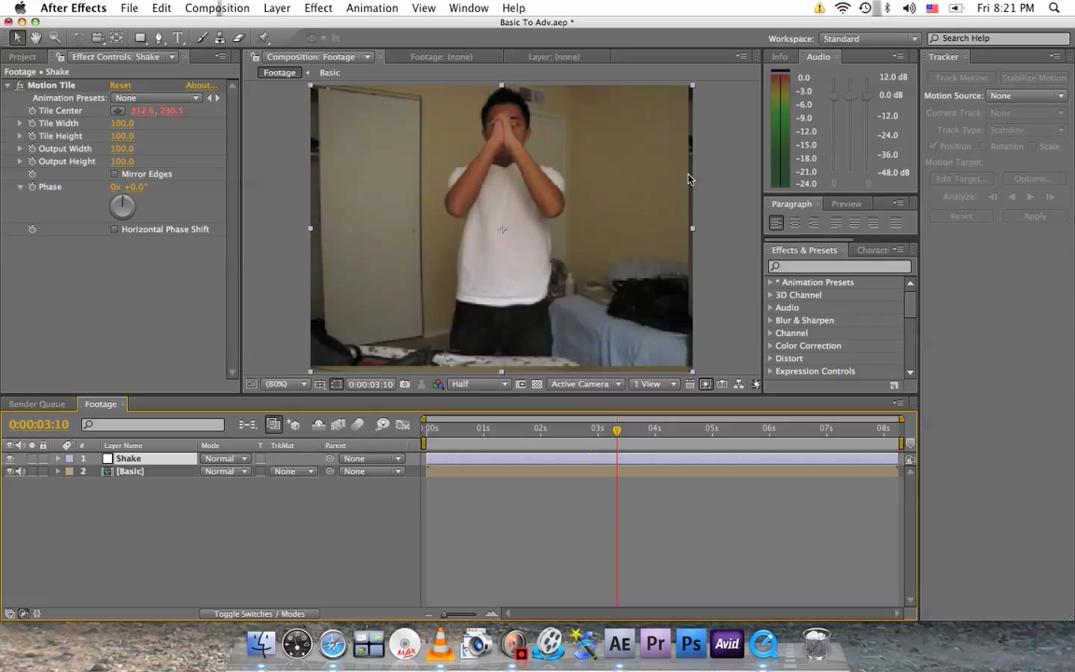
Turn on Mirror Edges in Motion Tile and check the shake at 0:00:02:13
{"action": "left_click", "coordinate": [114, 175]}
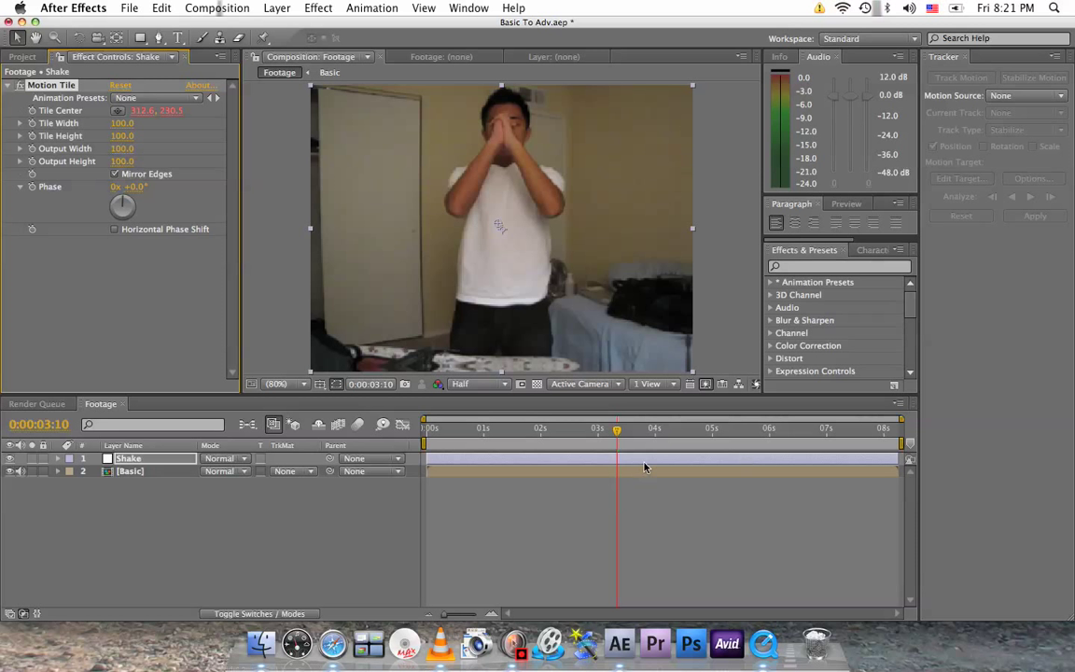
{"action": "mouse_move", "coordinate": [618, 431]}
{"action": "left_mouse_down"}
{"action": "mouse_move", "coordinate": [655, 429]}
{"action": "mouse_move", "coordinate": [564, 427]}
{"action": "mouse_move", "coordinate": [664, 428]}
{"action": "mouse_move", "coordinate": [611, 430]}
{"action": "left_mouse_up"}
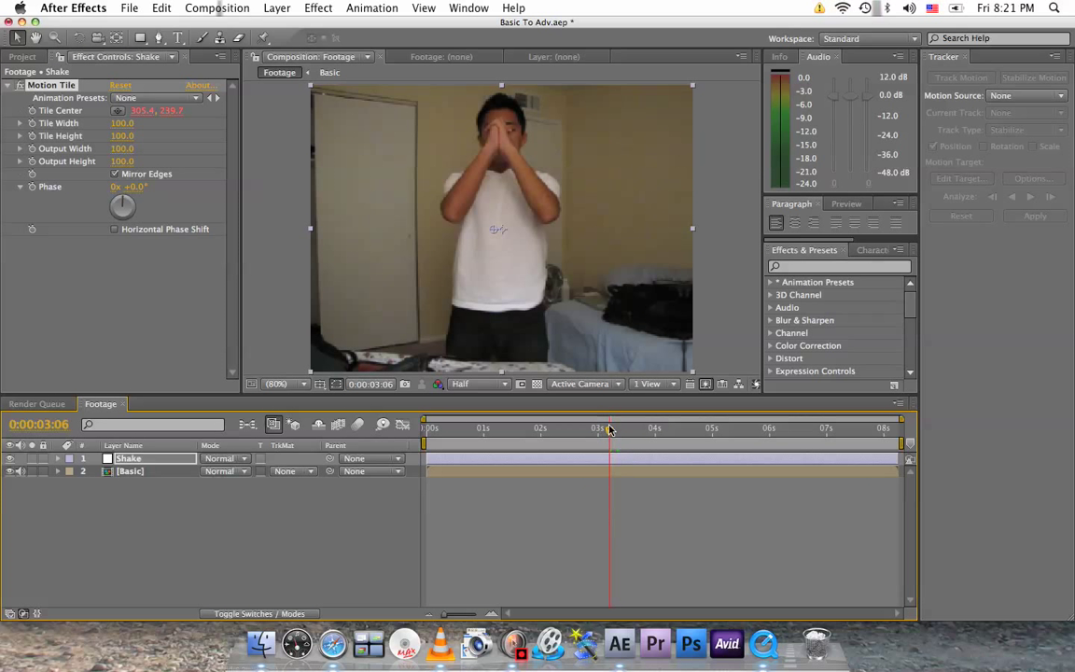
{"action": "left_click", "coordinate": [566, 429]}
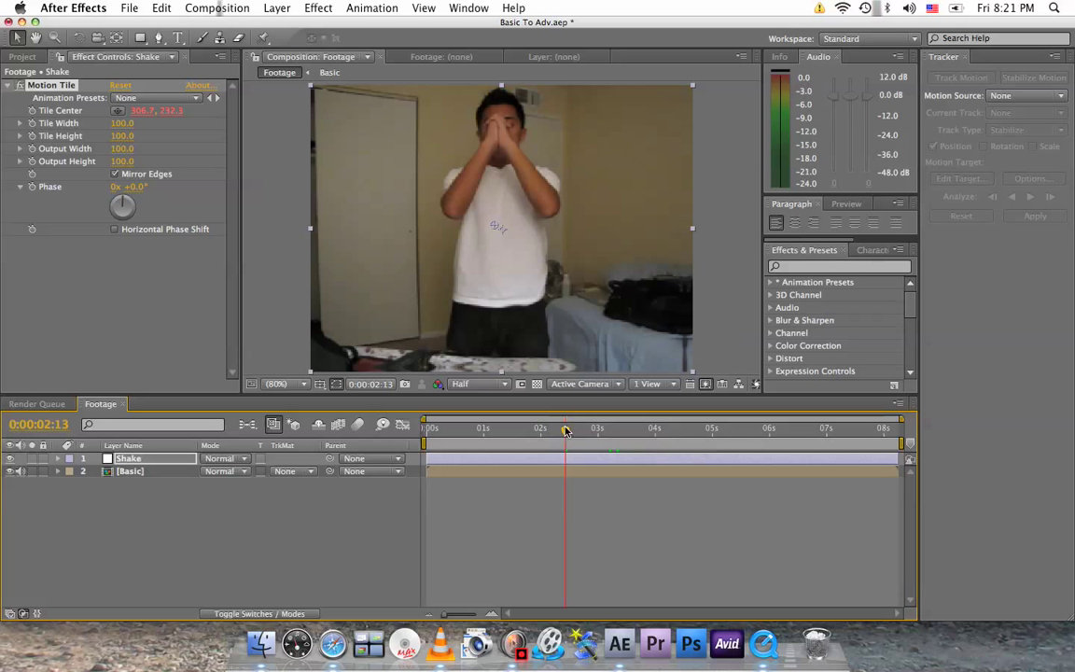
Trim the Shake layer to about 0:00:04:21–0:00:05:03
{"action": "left_click_drag", "start_coordinate": [563, 430], "coordinate": [702, 431]}
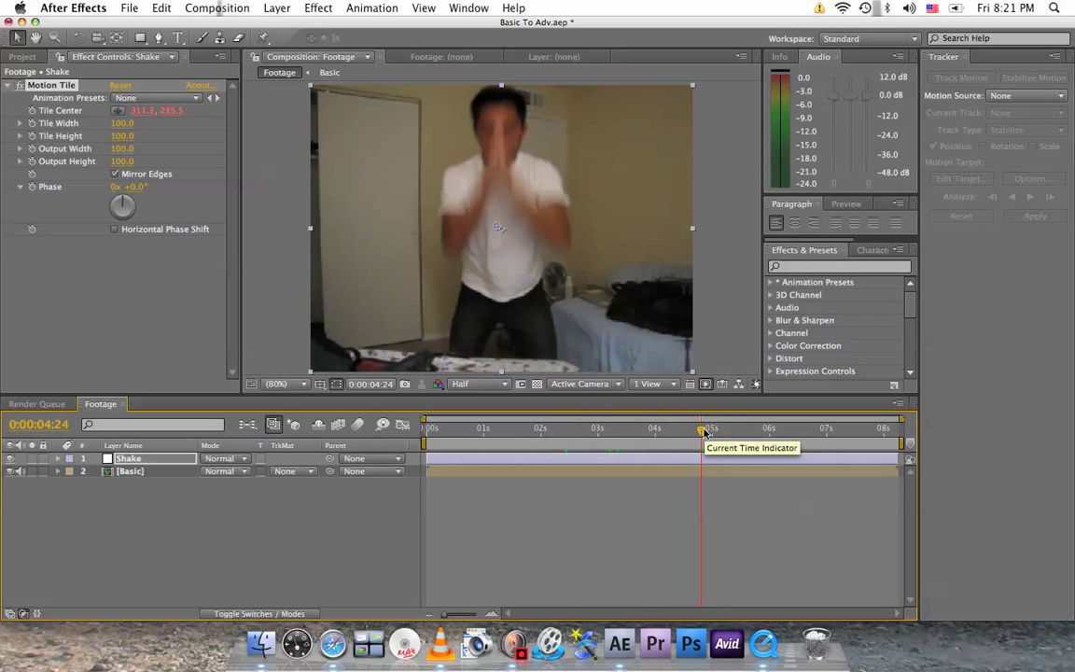
{"action": "key", "text": "Page_Up"}
{"action": "key", "text": "Page_Up"}
{"action": "key", "text": "Page_Up"}
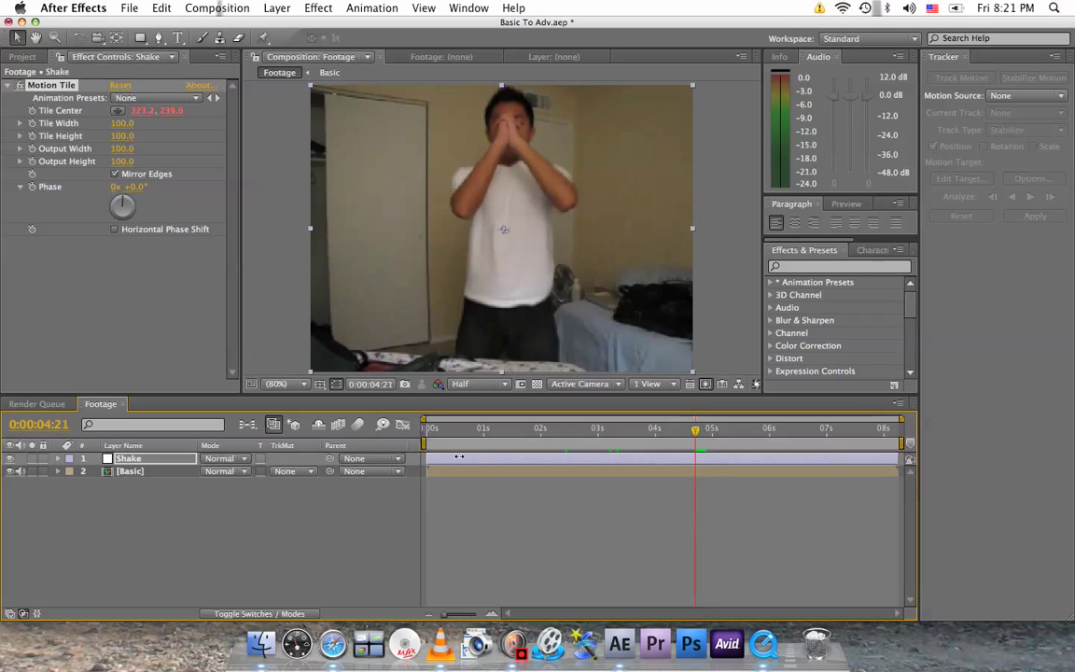
{"action": "left_click_drag", "start_coordinate": [426, 455], "coordinate": [694, 463]}
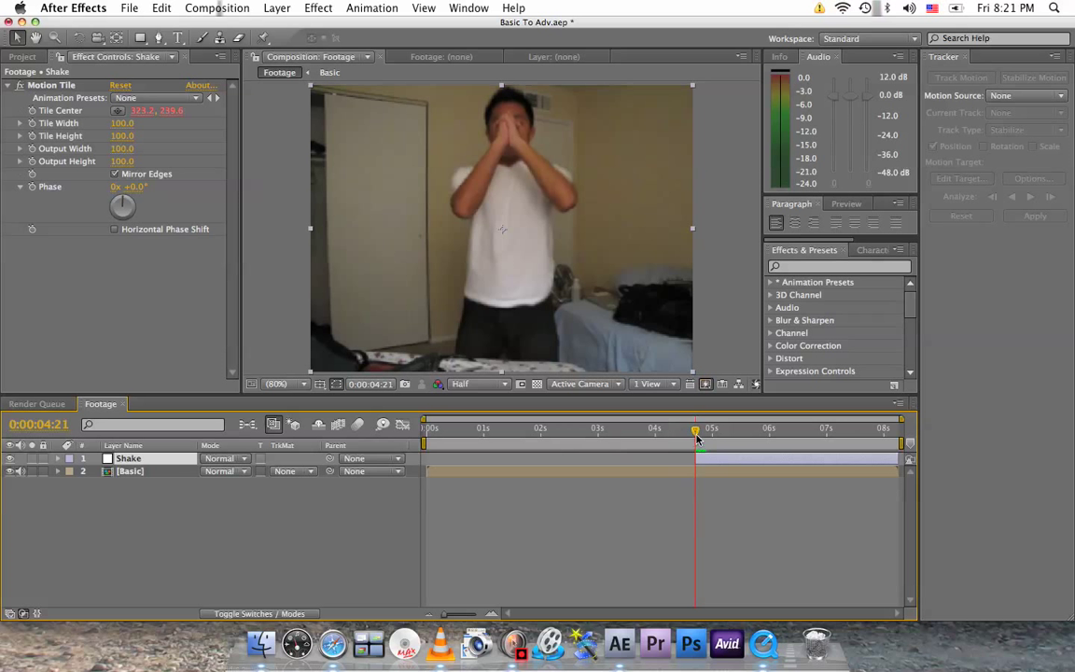
{"action": "left_click_drag", "start_coordinate": [695, 434], "coordinate": [717, 432]}
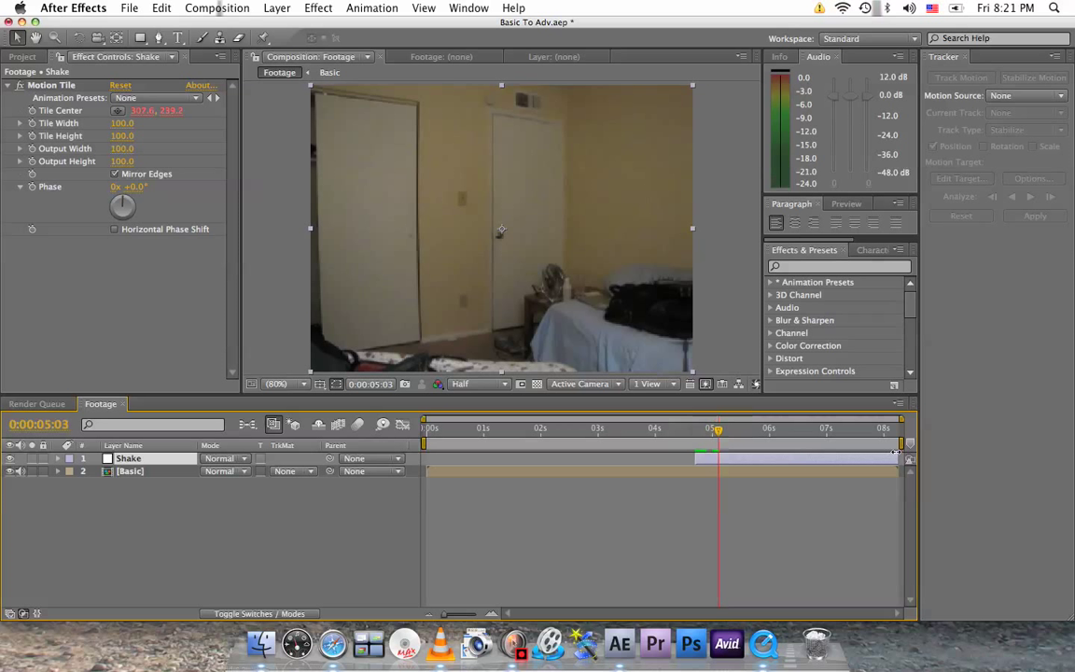
{"action": "left_click_drag", "start_coordinate": [894, 455], "coordinate": [718, 454]}
{"action": "left_click", "coordinate": [131, 457]}
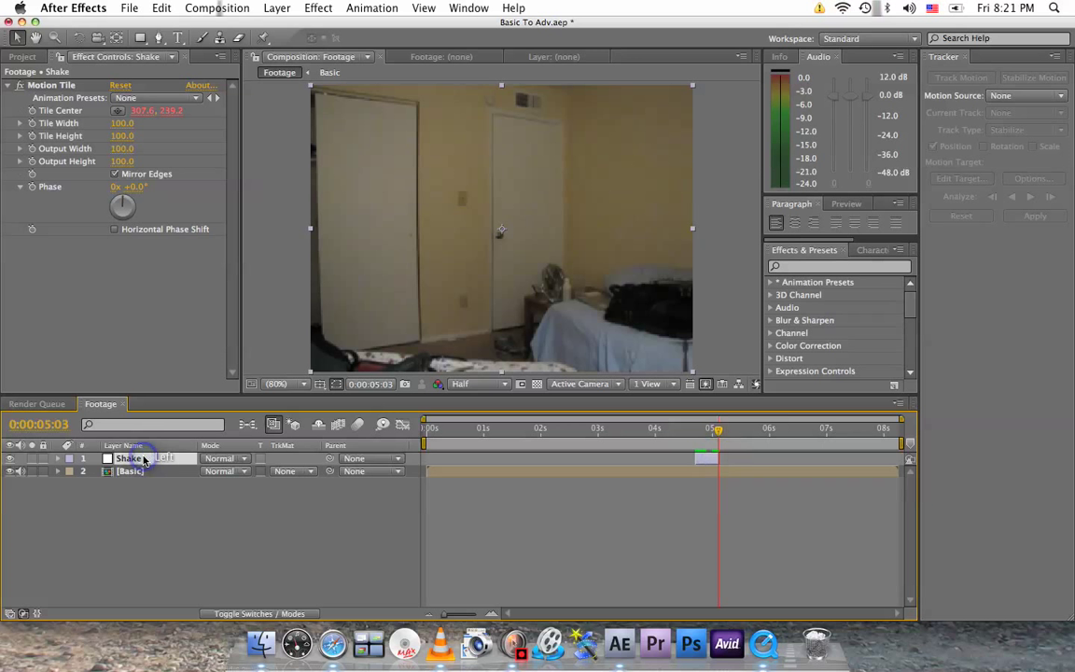
Add a new adjustment layer and name it 'Light'
{"action": "left_click", "coordinate": [286, 9]}
{"action": "mouse_move", "coordinate": [289, 26]}
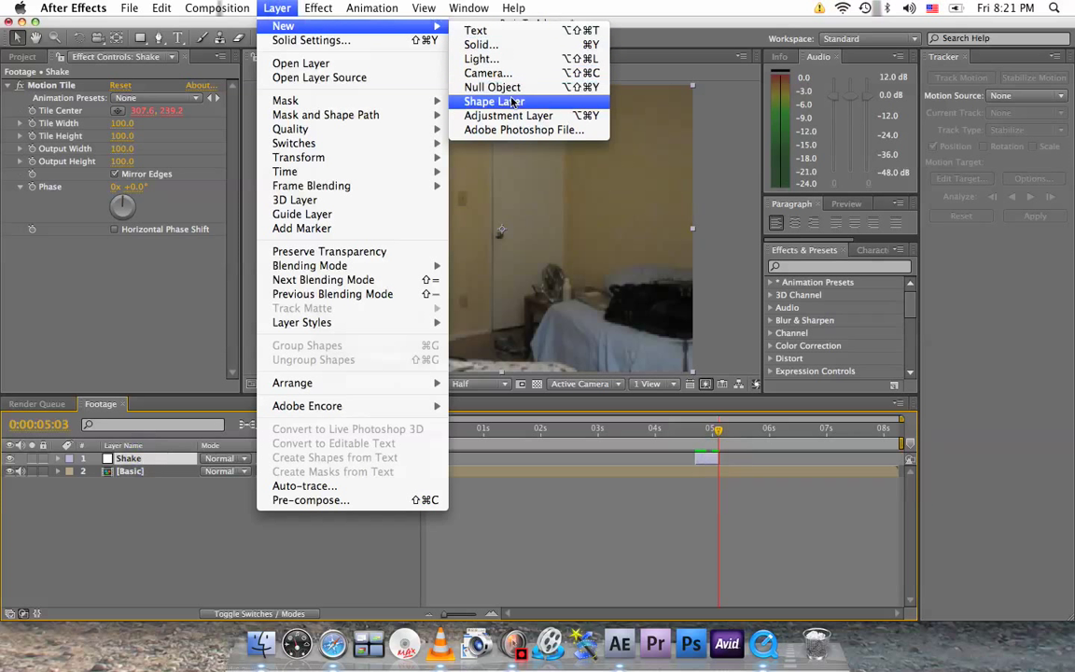
{"action": "left_click", "coordinate": [476, 115]}
{"action": "left_click", "coordinate": [154, 463]}
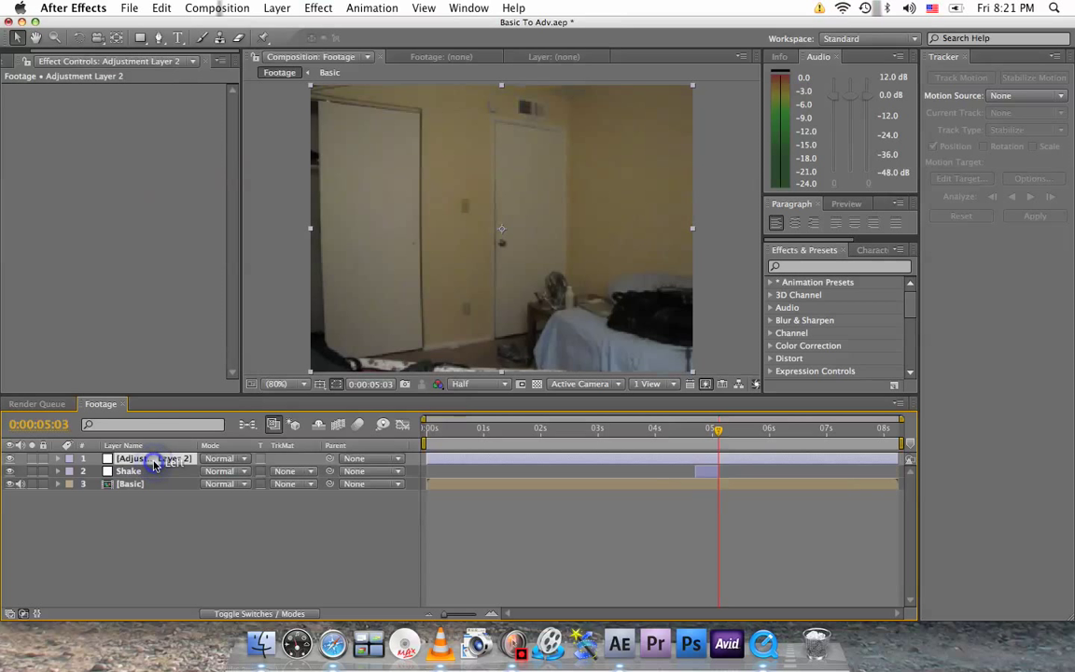
{"action": "key", "text": "Return"}
{"action": "type", "text": "Light"}
{"action": "left_click", "coordinate": [149, 522]}
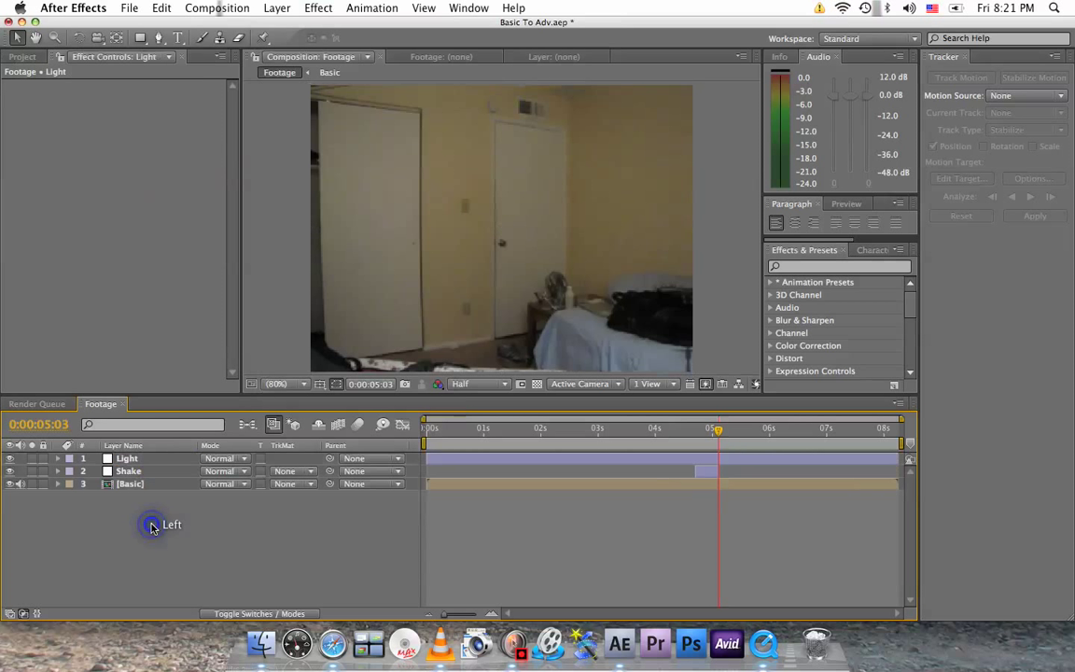
Apply the Brightness & Contrast effect to the Light layer
{"action": "left_click", "coordinate": [151, 457]}
{"action": "left_click", "coordinate": [315, 8]}
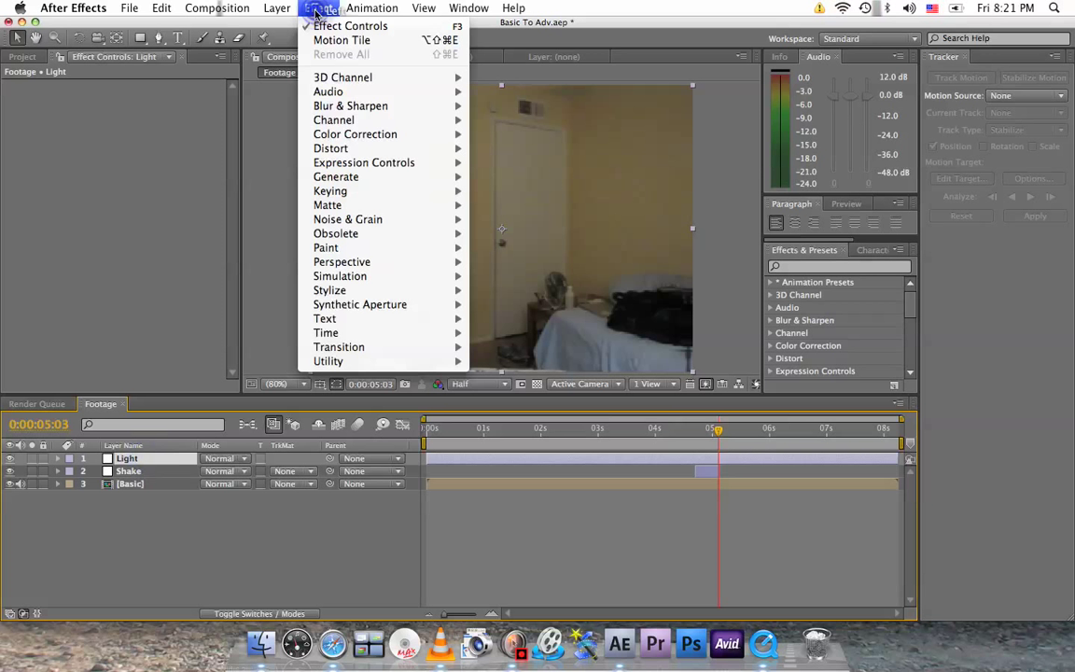
{"action": "mouse_move", "coordinate": [448, 134]}
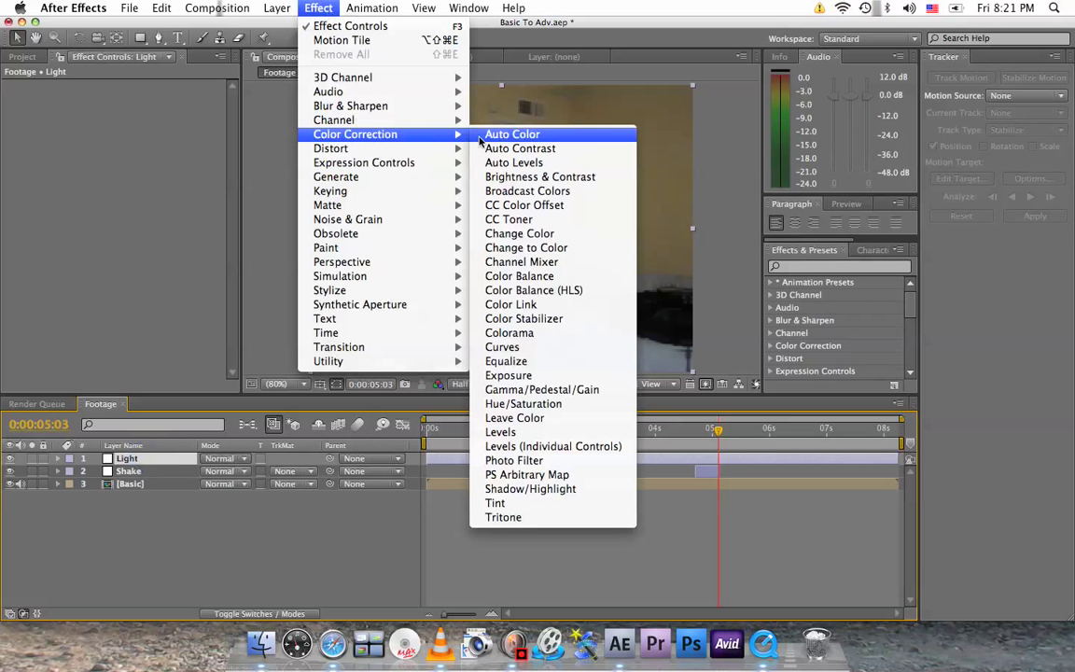
{"action": "left_click", "coordinate": [524, 176]}
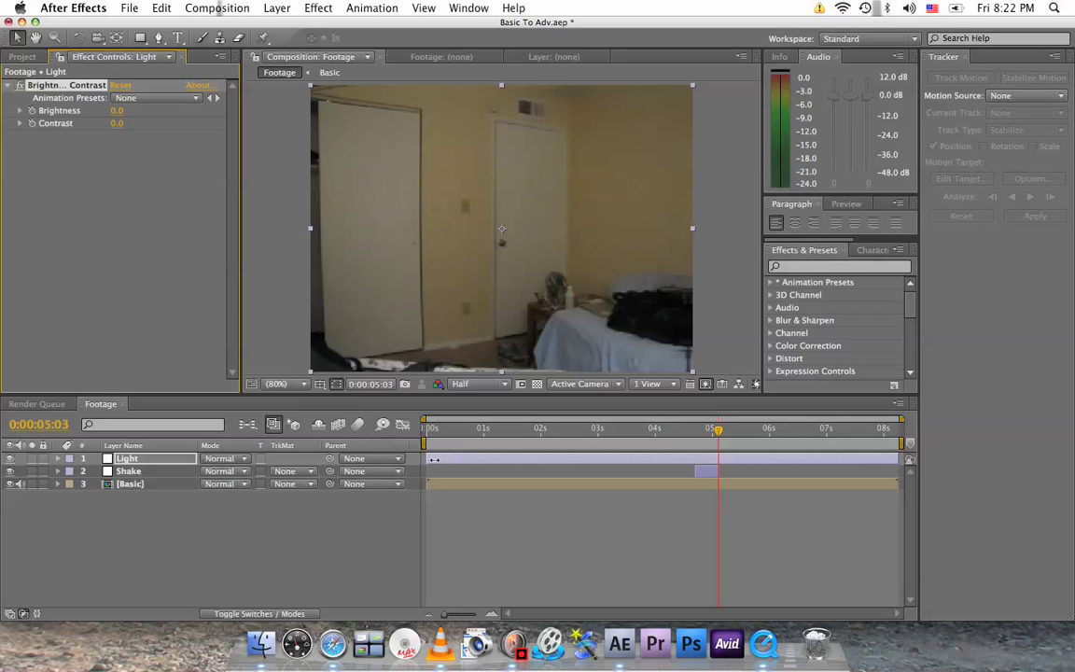
Trim the Light layer to run from about 4.6 seconds to the current time
{"action": "left_click_drag", "start_coordinate": [428, 456], "coordinate": [690, 463]}
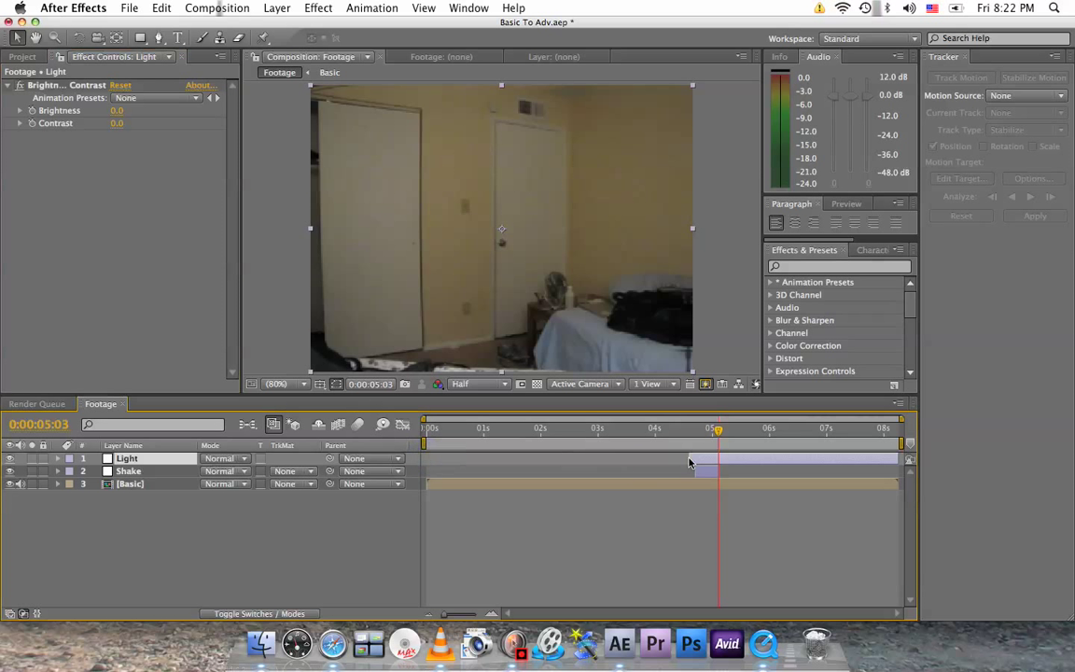
{"action": "left_click", "coordinate": [696, 456]}
{"action": "left_click", "coordinate": [895, 454]}
{"action": "left_click_drag", "start_coordinate": [895, 455], "coordinate": [718, 458]}
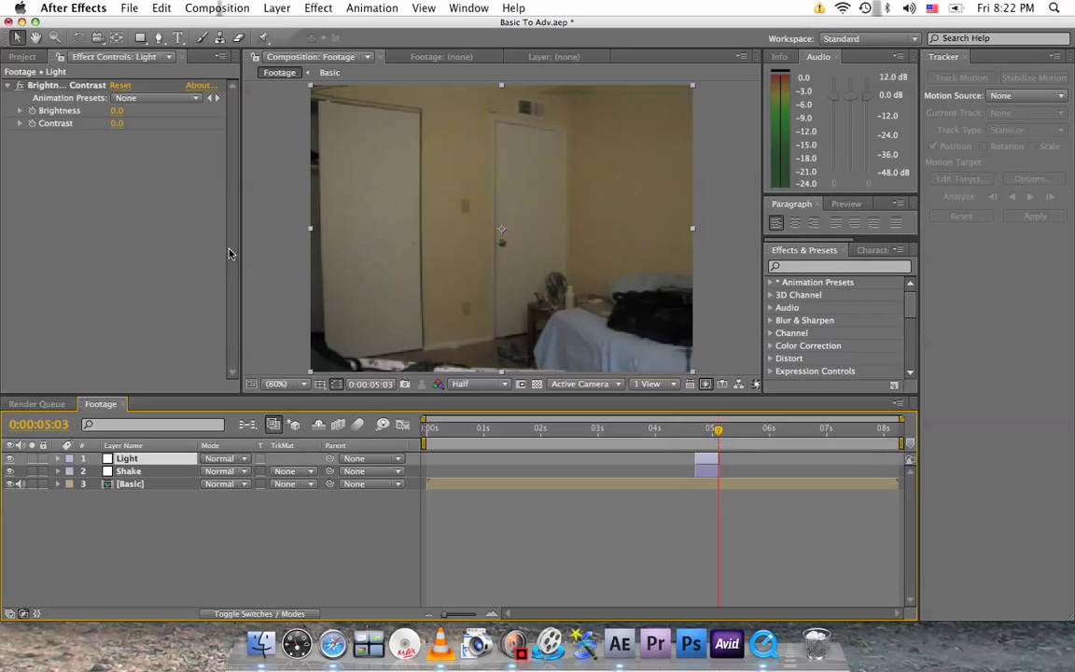
Drive Brightness with a wiggle(30,20) expression and preview the flicker around 0:00:04:28
{"action": "left_click", "coordinate": [32, 110], "text": "alt"}
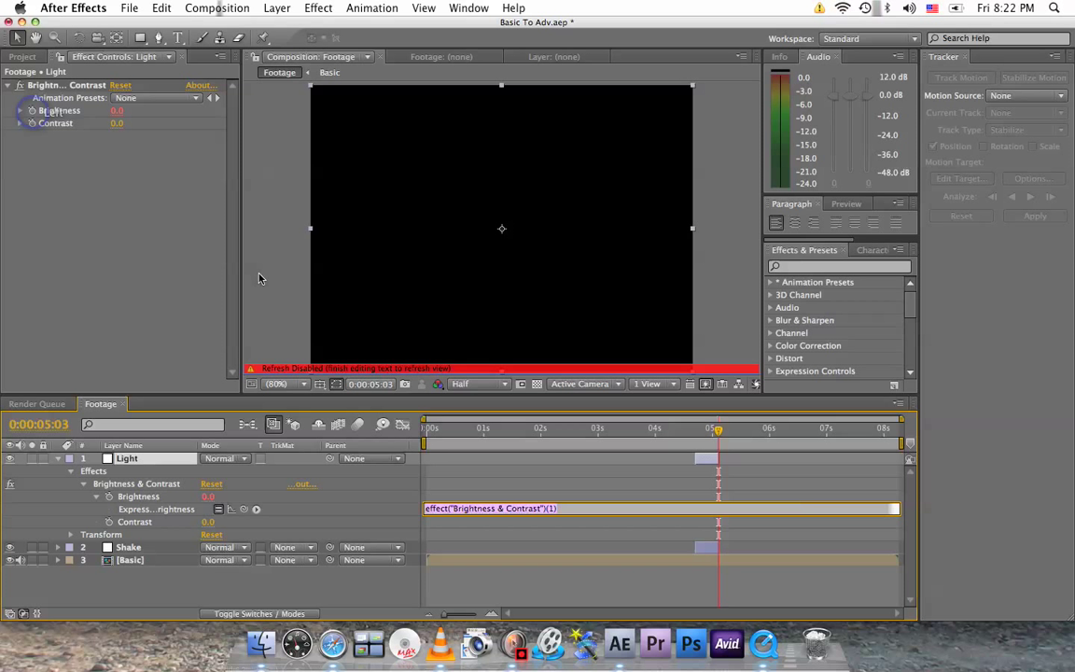
{"action": "type", "text": "wiggle(30,20"}
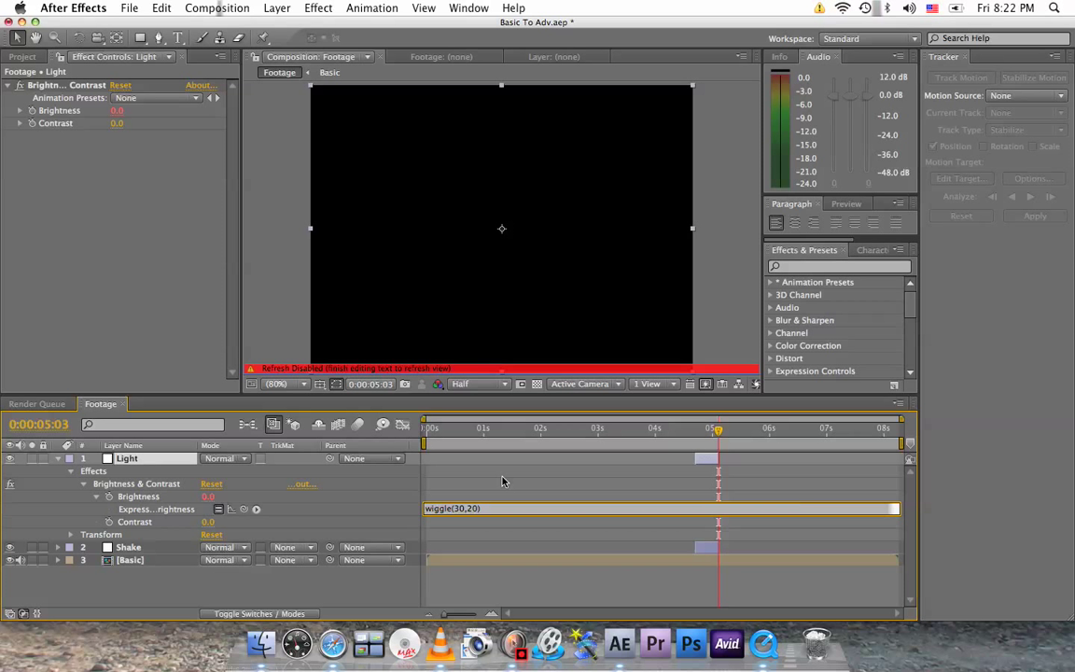
{"action": "left_click", "coordinate": [501, 478]}
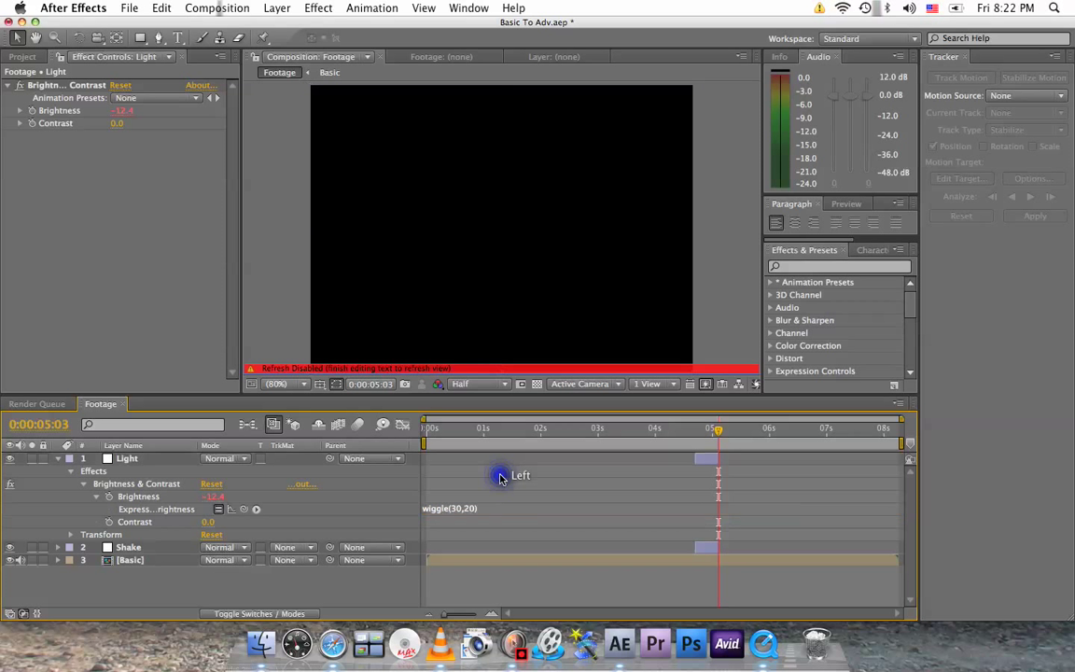
{"action": "left_click", "coordinate": [61, 463]}
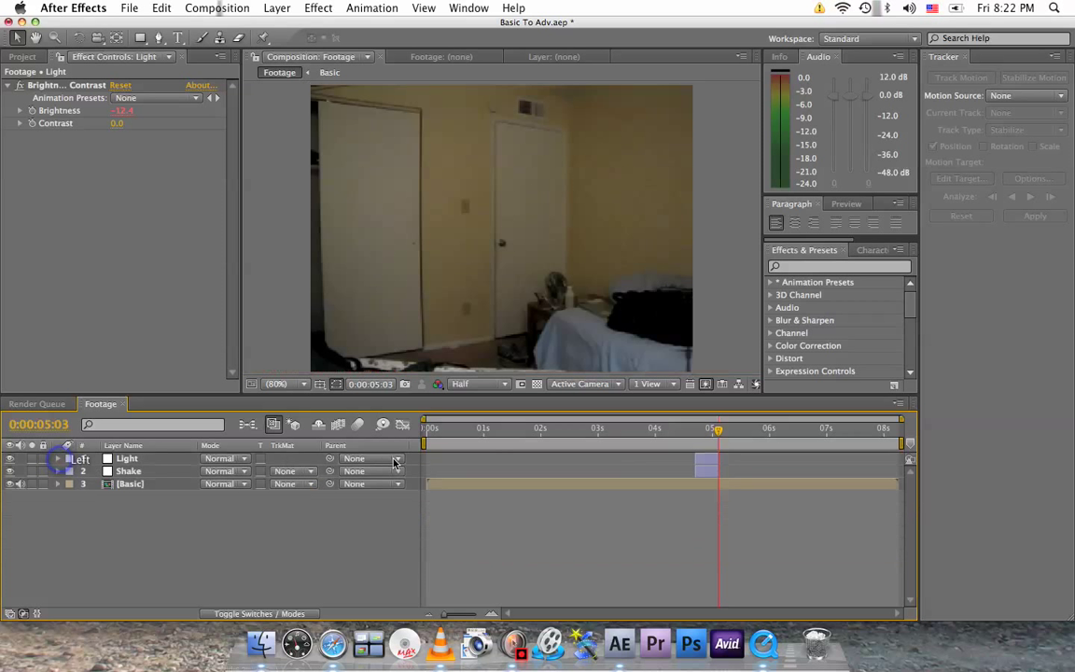
{"action": "left_click_drag", "start_coordinate": [717, 430], "coordinate": [709, 432]}
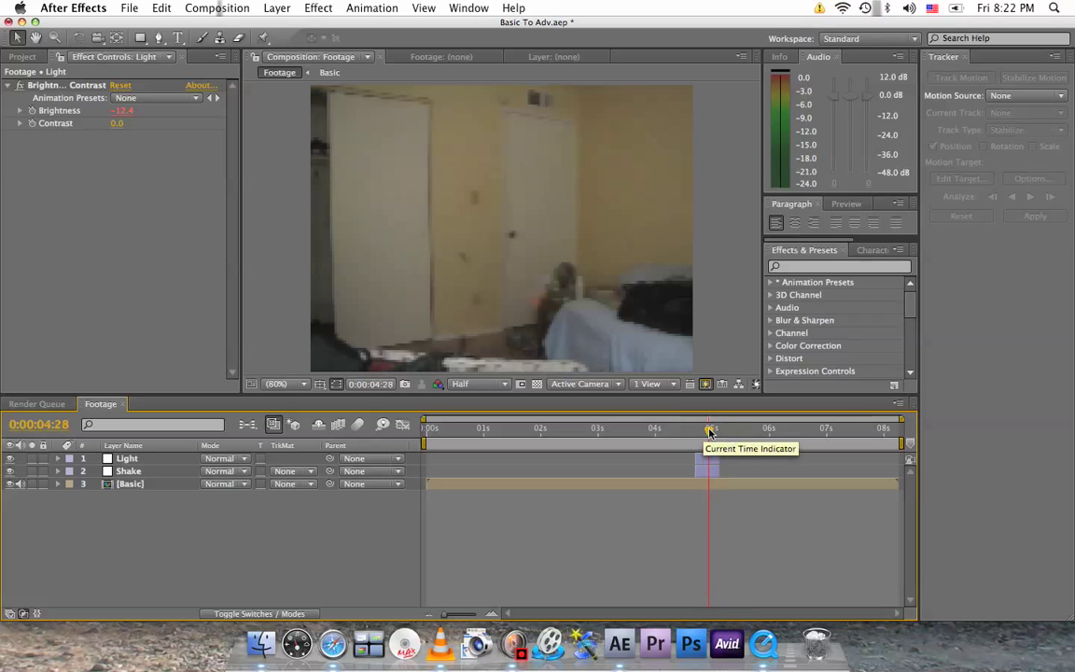
{"action": "left_click", "coordinate": [711, 432]}
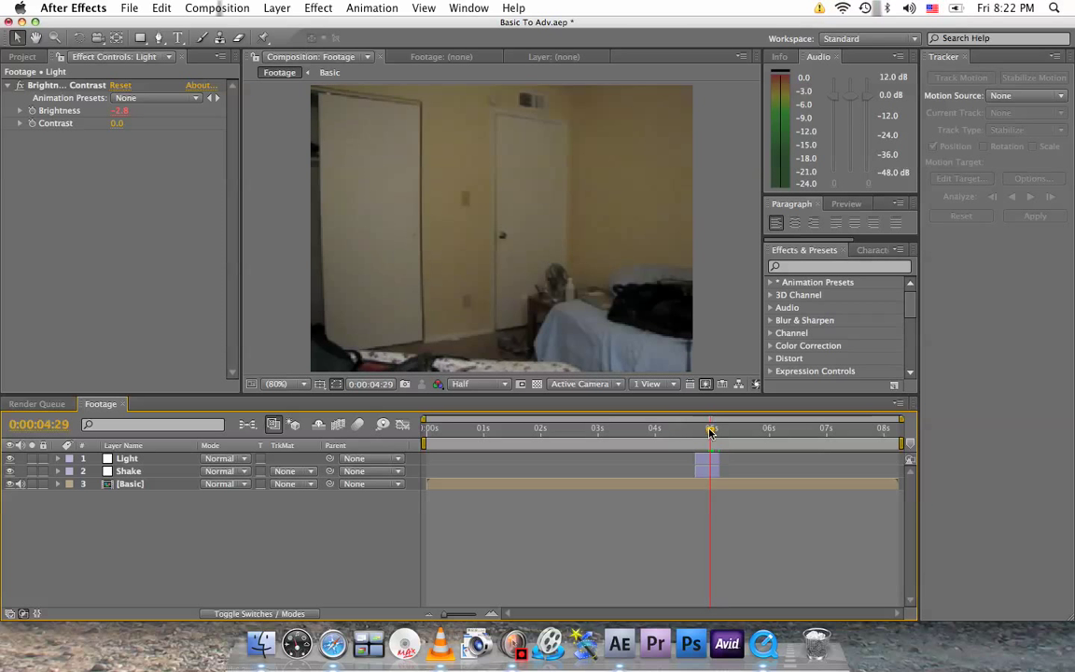
{"action": "left_click_drag", "start_coordinate": [711, 432], "coordinate": [710, 432]}
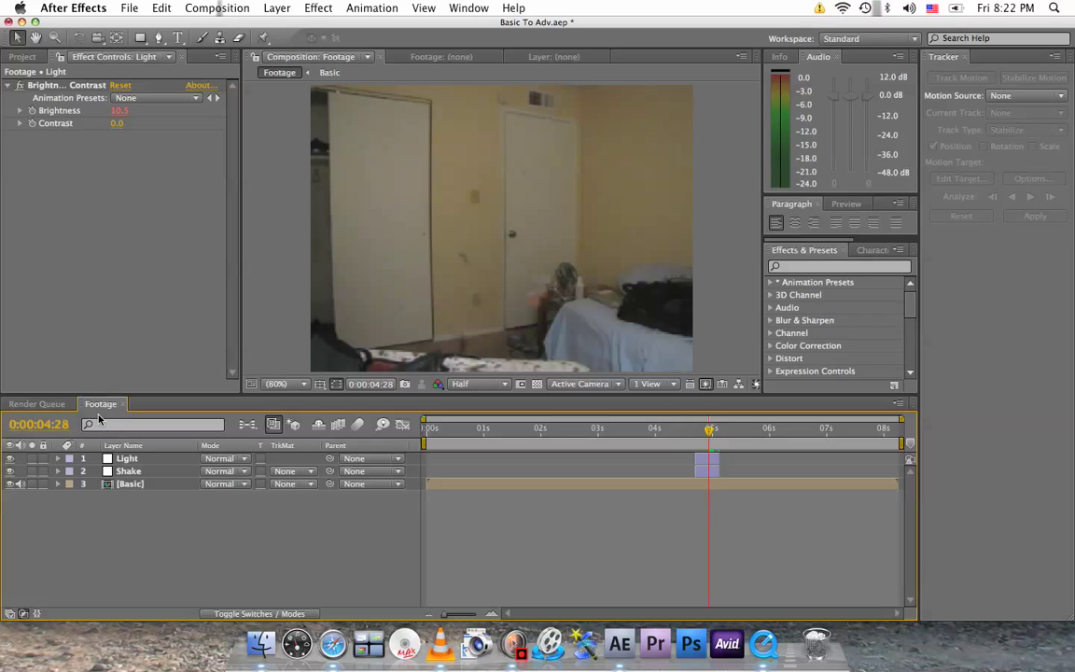
Review the Footage composition's settings without changing them
{"action": "left_click", "coordinate": [217, 9]}
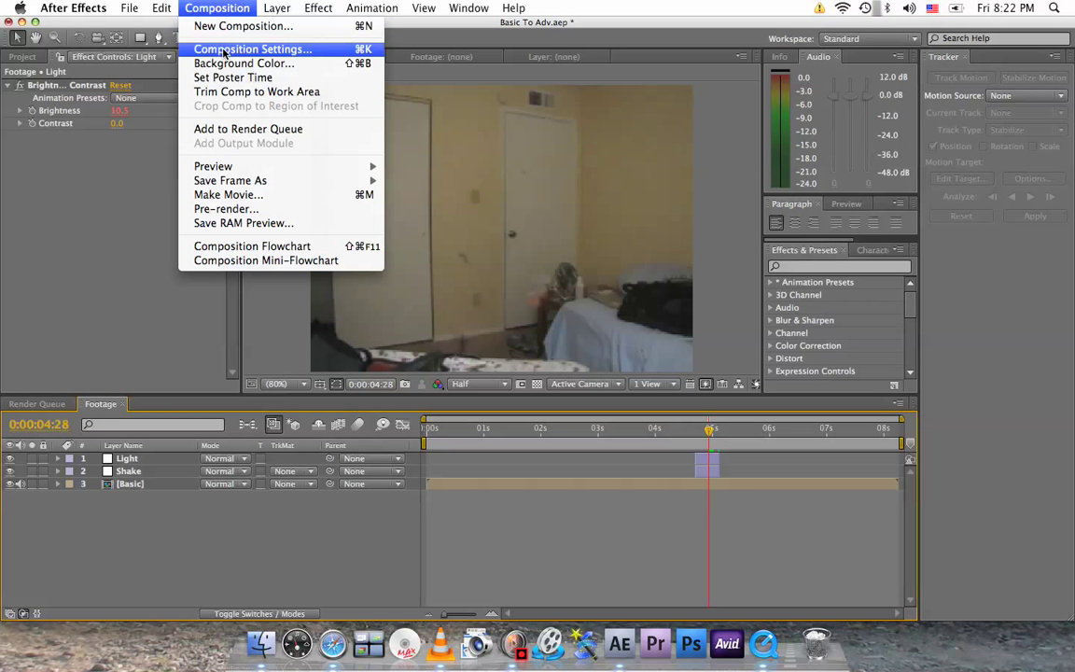
{"action": "left_click", "coordinate": [224, 51]}
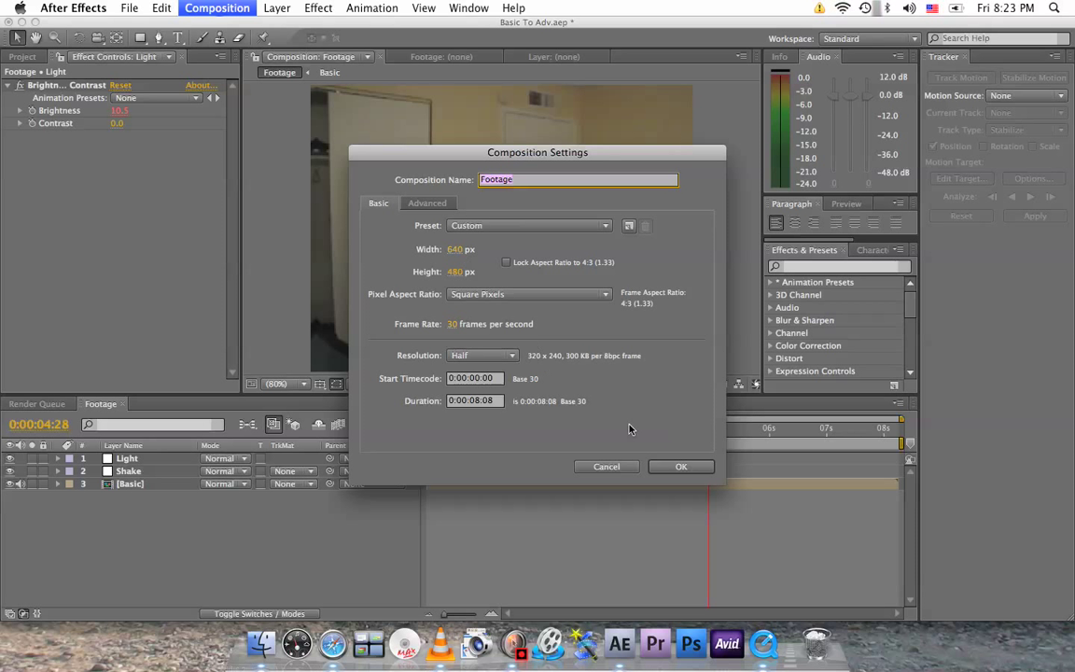
{"action": "left_click", "coordinate": [680, 468]}
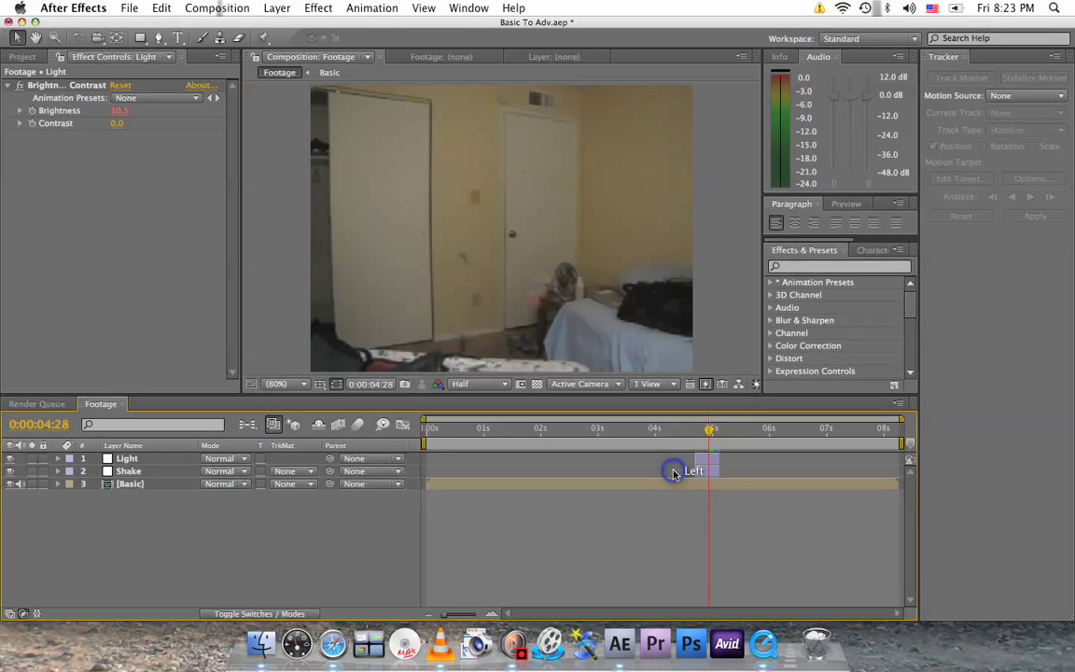
Create a new 640×480, 30 fps composition named 'Gas'
{"action": "left_click", "coordinate": [225, 9]}
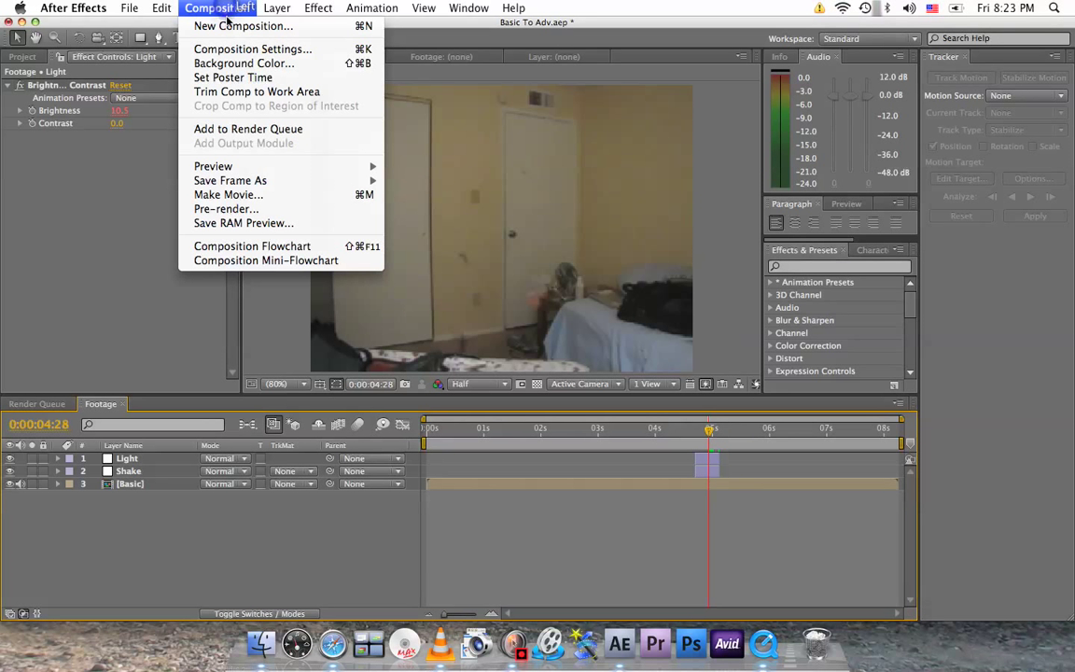
{"action": "left_click", "coordinate": [227, 26]}
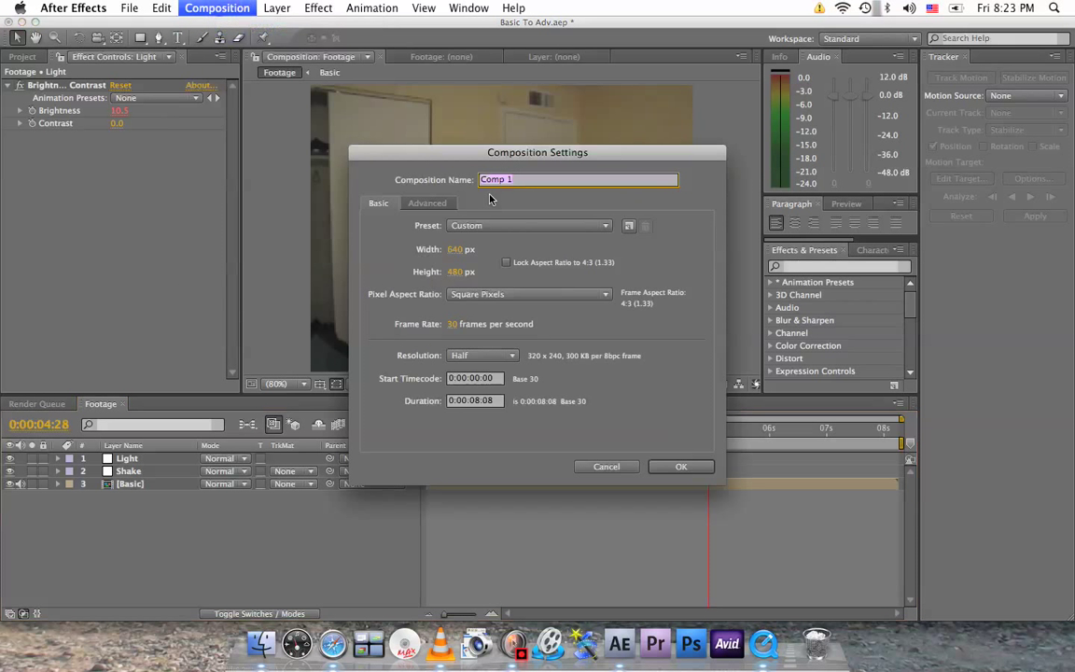
{"action": "type", "text": "C"}
{"action": "left_click", "coordinate": [684, 466]}
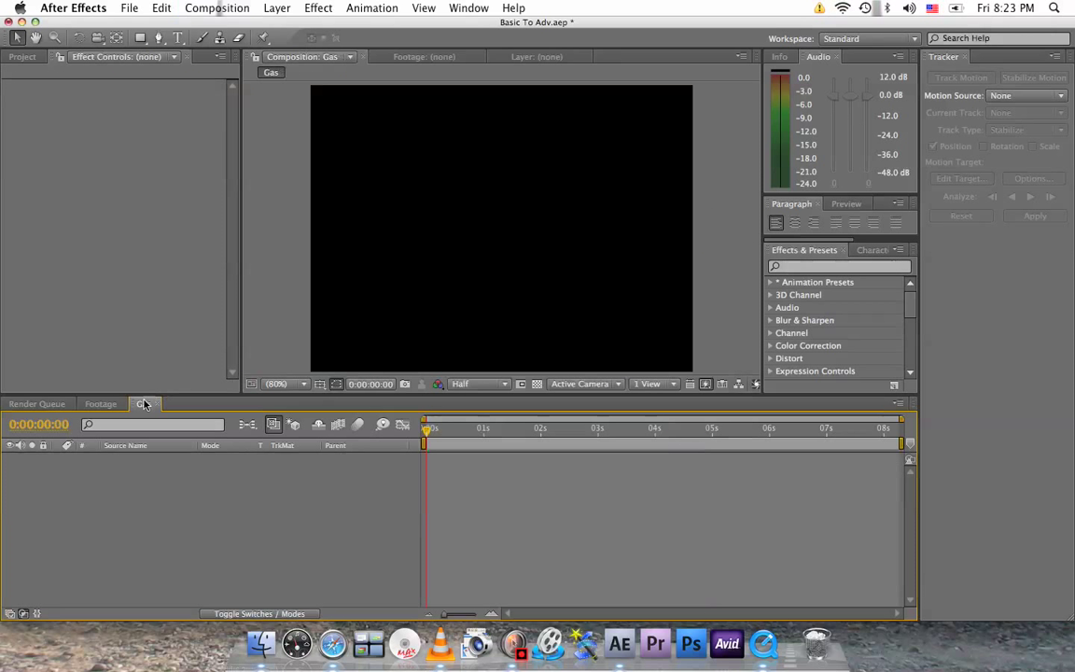
Add a comp-sized 640×480 solid named 'Gas Effect' to the Gas comp
{"action": "left_click", "coordinate": [113, 404]}
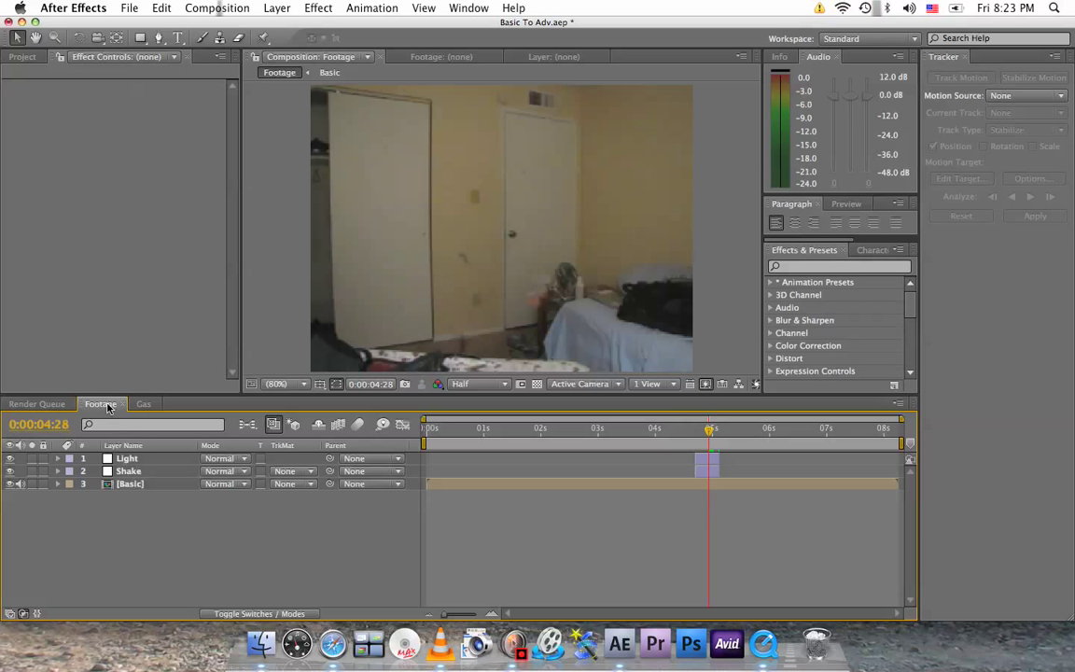
{"action": "left_click", "coordinate": [143, 404]}
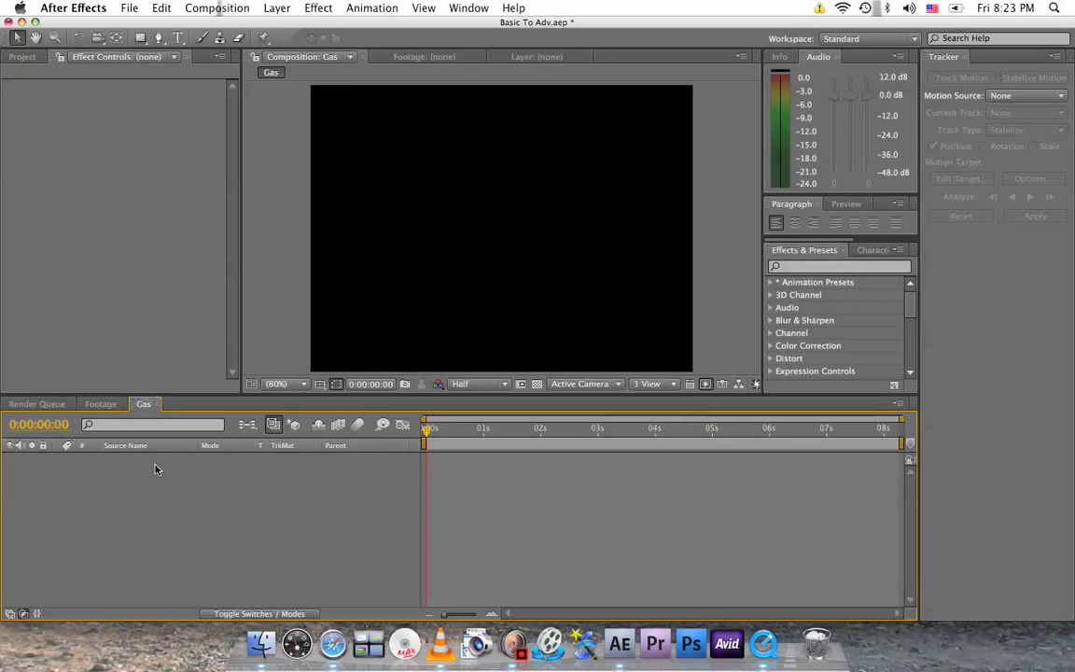
{"action": "left_click", "coordinate": [277, 7]}
{"action": "mouse_move", "coordinate": [282, 26]}
{"action": "left_click", "coordinate": [495, 46]}
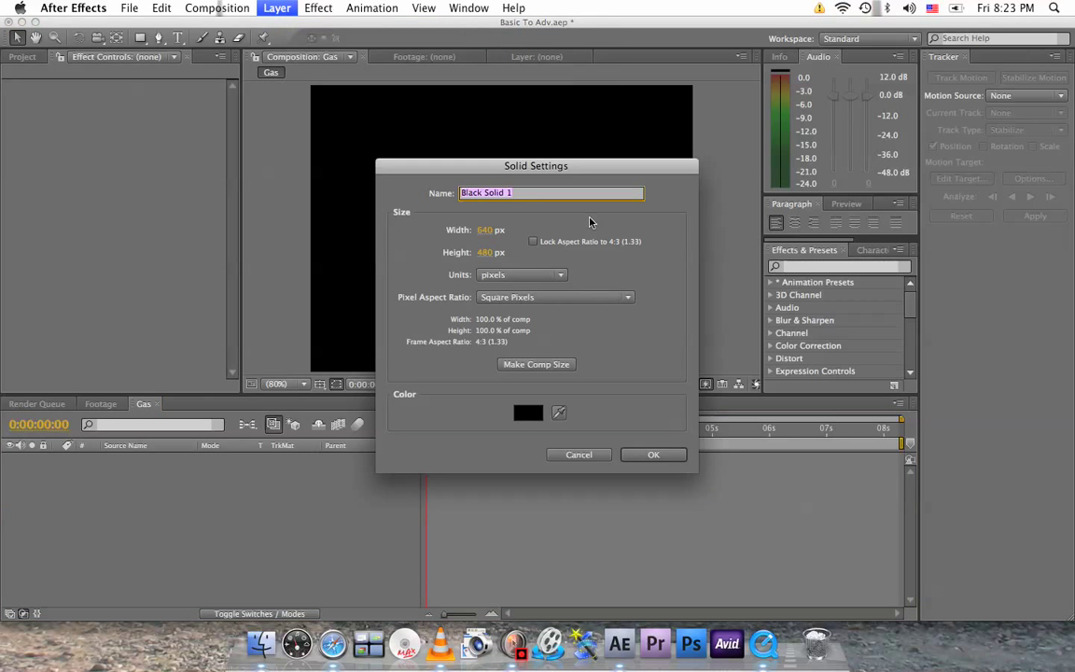
{"action": "type", "text": "Ga"}
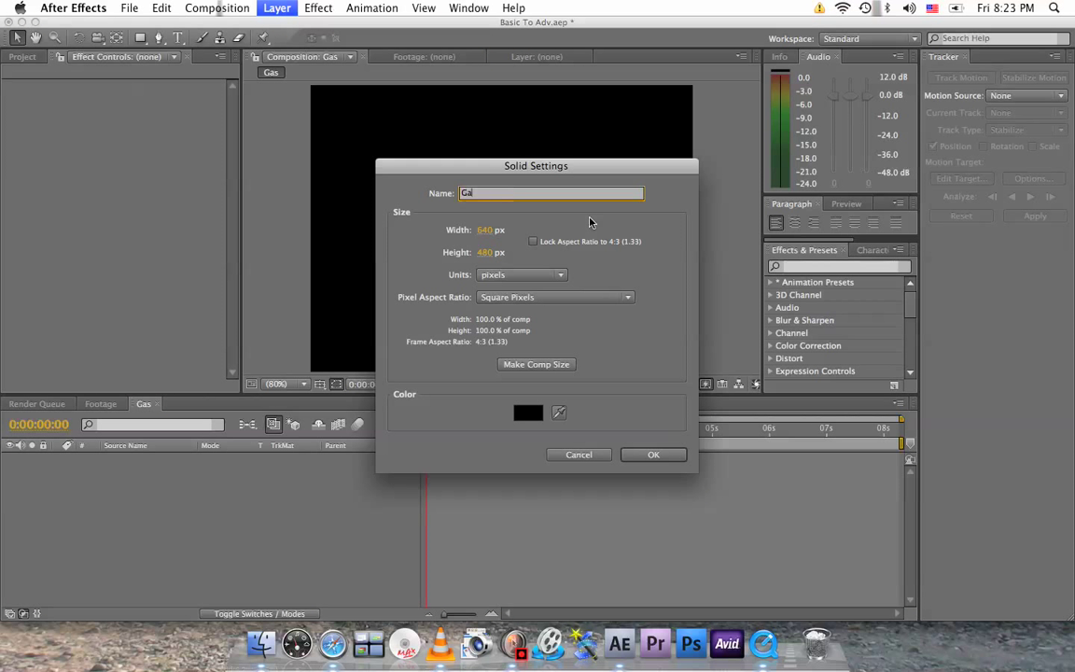
{"action": "type", "text": "s Effect"}
{"action": "left_click", "coordinate": [559, 365]}
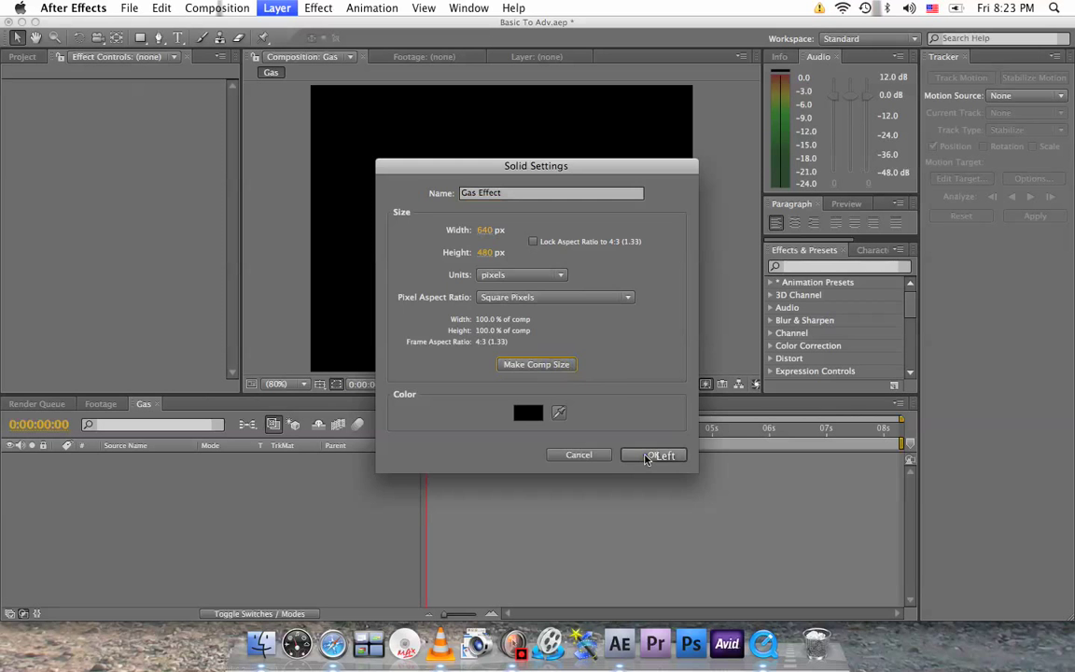
{"action": "left_click", "coordinate": [652, 455]}
Apply Generate > Ellipse to Gas Effect with white inside and outside colours
{"action": "left_click", "coordinate": [318, 8]}
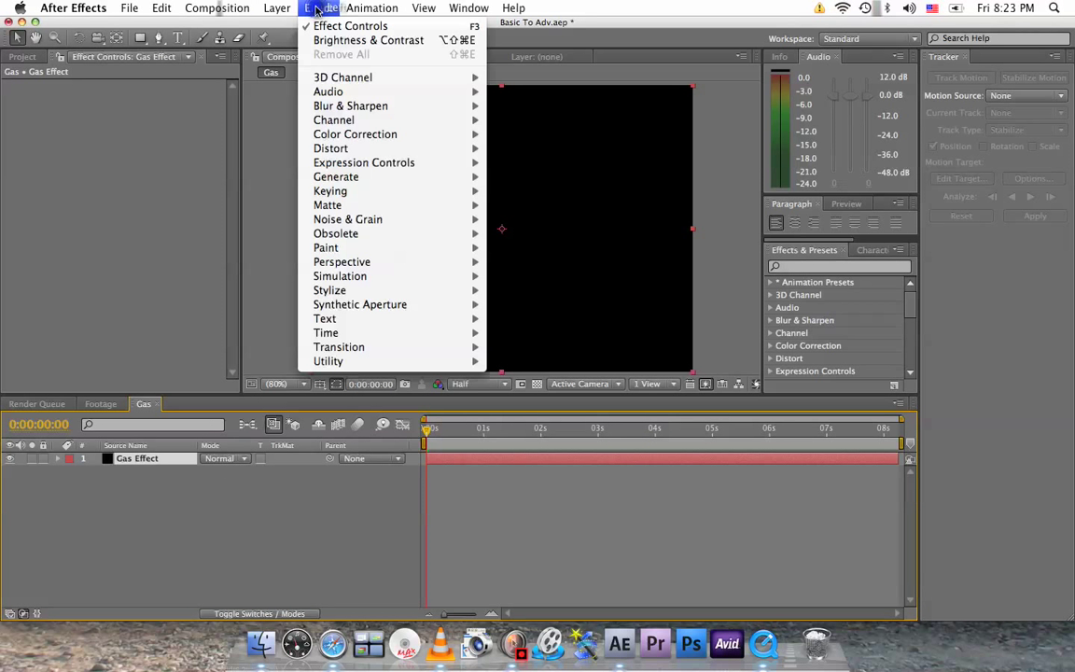
{"action": "mouse_move", "coordinate": [442, 177]}
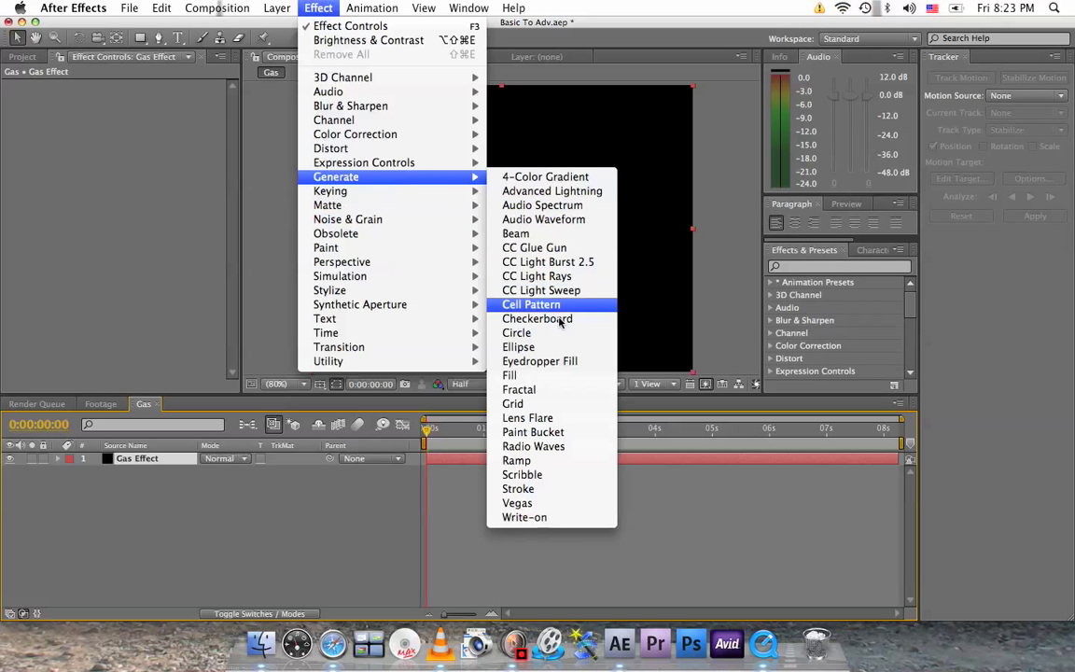
{"action": "left_click", "coordinate": [518, 346]}
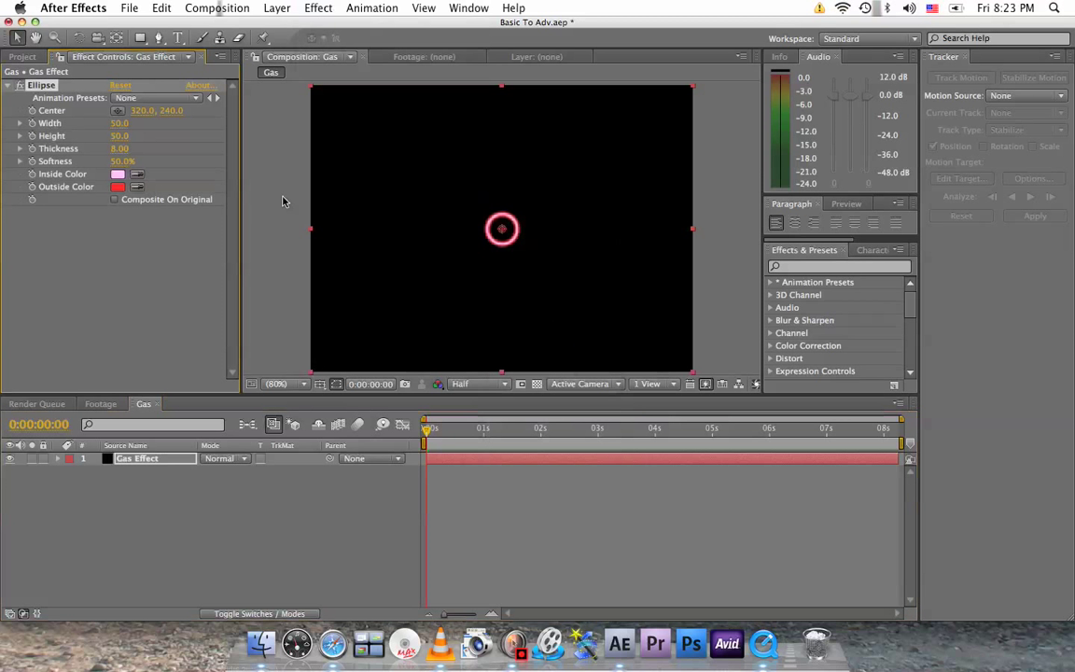
{"action": "left_click", "coordinate": [117, 174]}
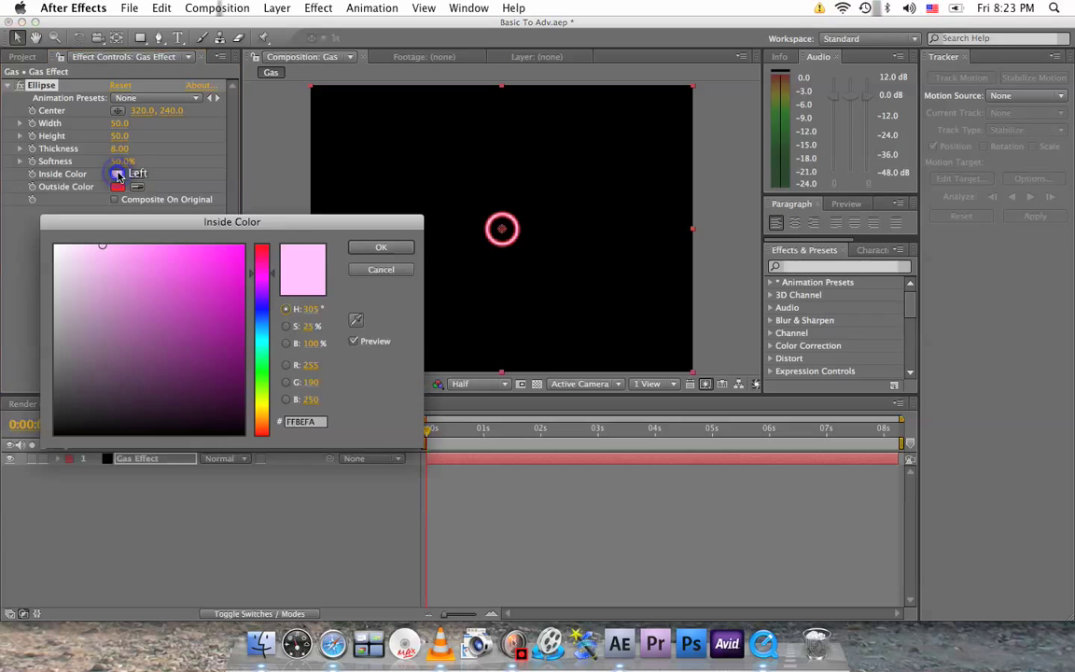
{"action": "left_click_drag", "start_coordinate": [154, 282], "coordinate": [54, 246]}
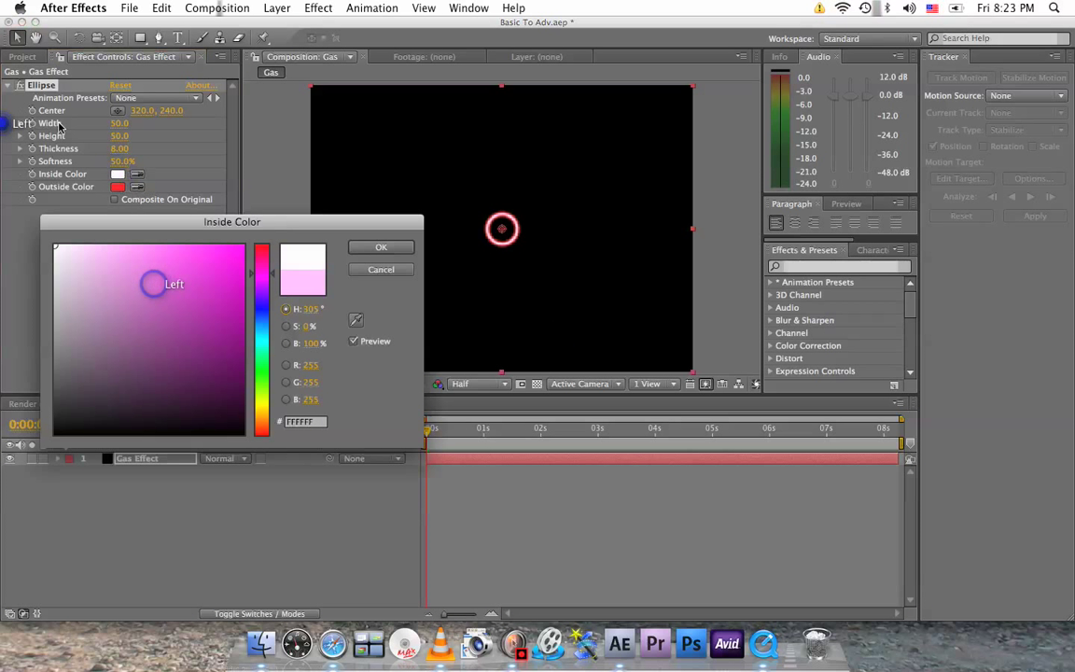
{"action": "left_click", "coordinate": [355, 241]}
{"action": "left_click", "coordinate": [118, 186]}
{"action": "left_click_drag", "start_coordinate": [149, 331], "coordinate": [54, 245]}
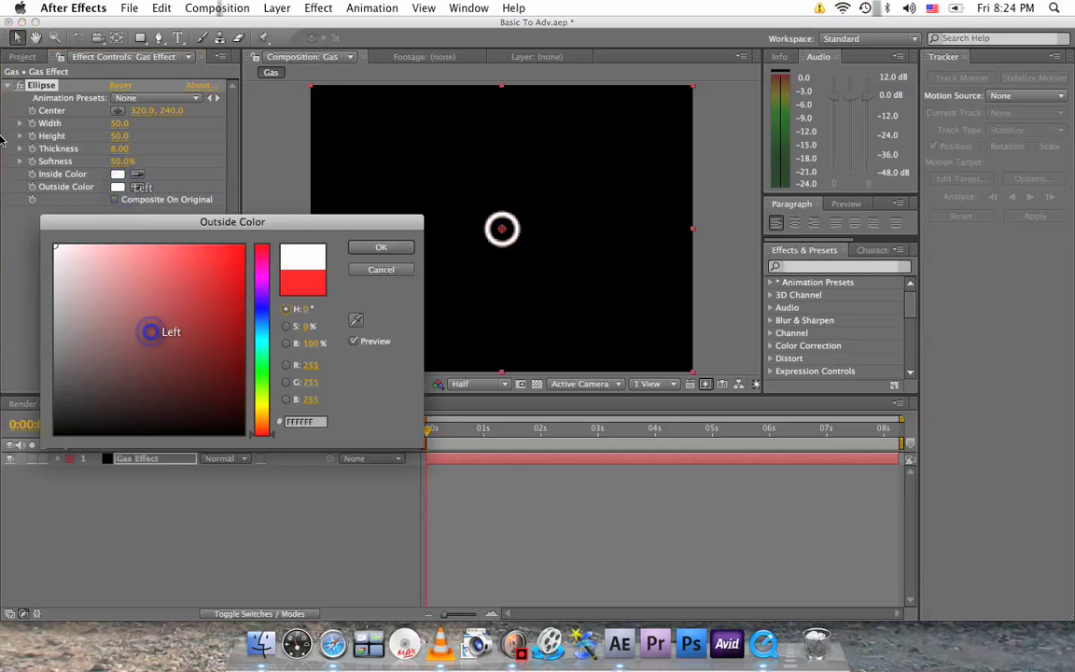
{"action": "left_click", "coordinate": [381, 246]}
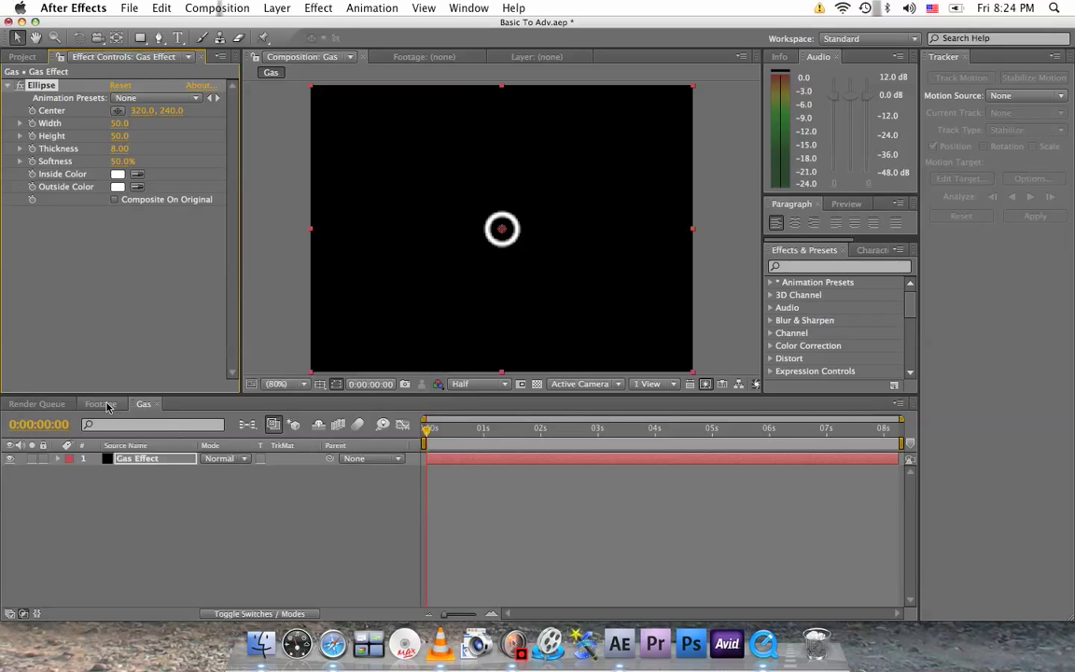
Copy the Basic layer from the Footage comp and paste it into the Gas comp
{"action": "left_click", "coordinate": [99, 404]}
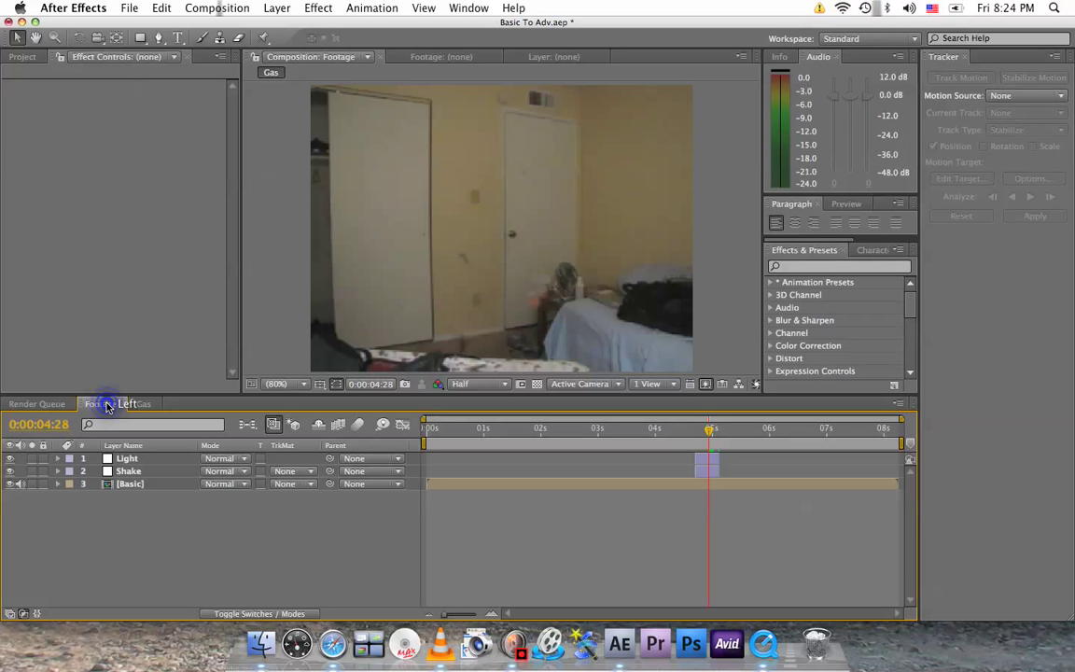
{"action": "left_click", "coordinate": [136, 484]}
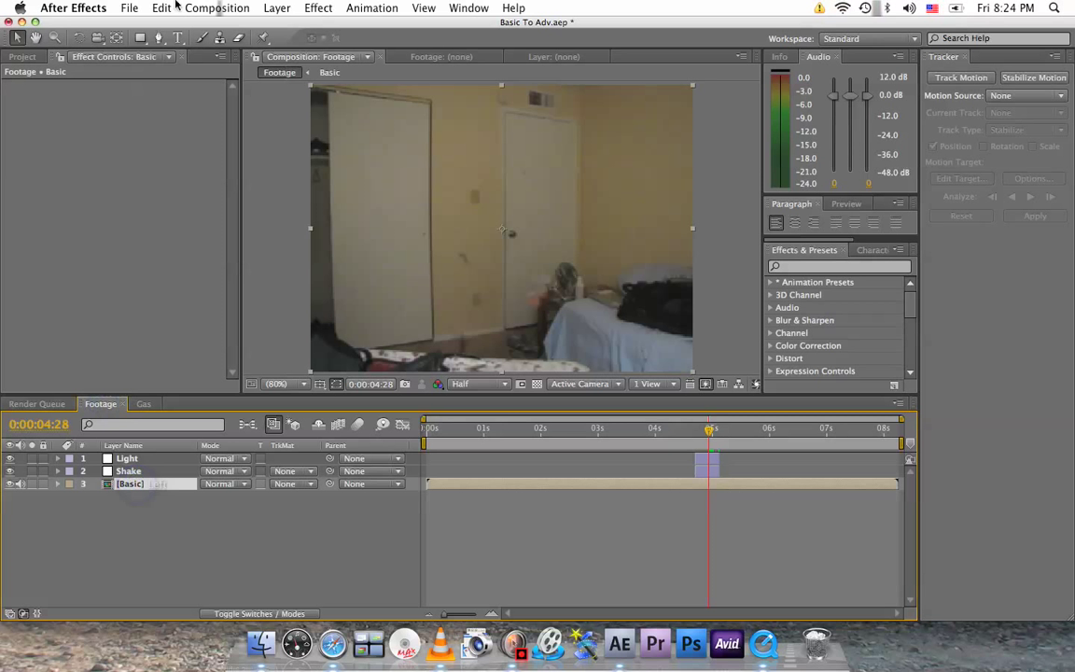
{"action": "left_click", "coordinate": [164, 9]}
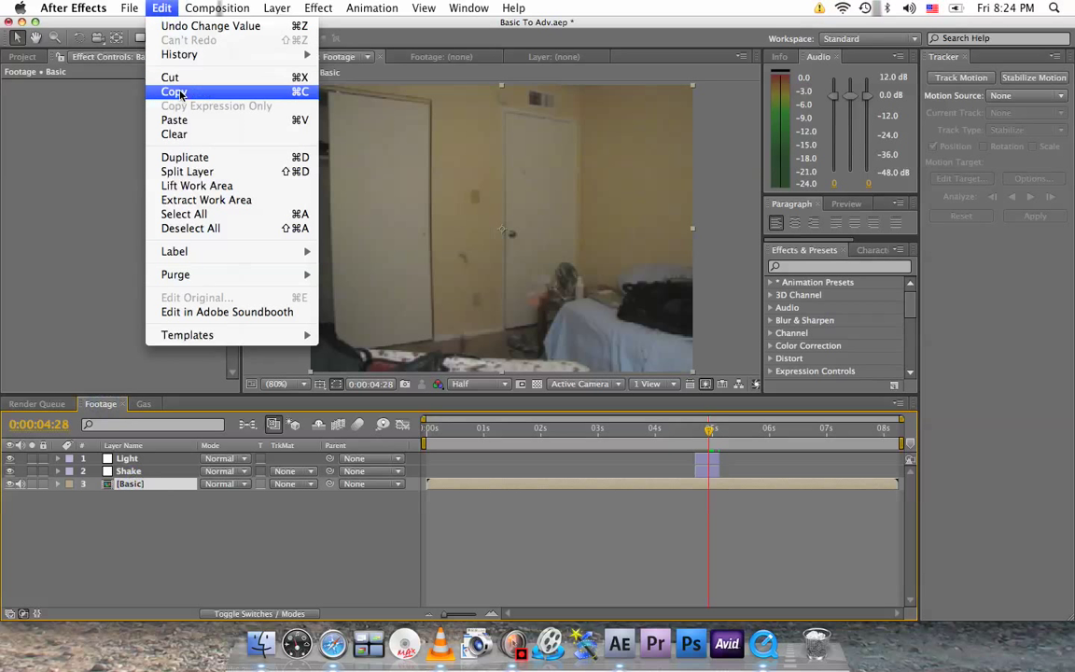
{"action": "left_click", "coordinate": [178, 91]}
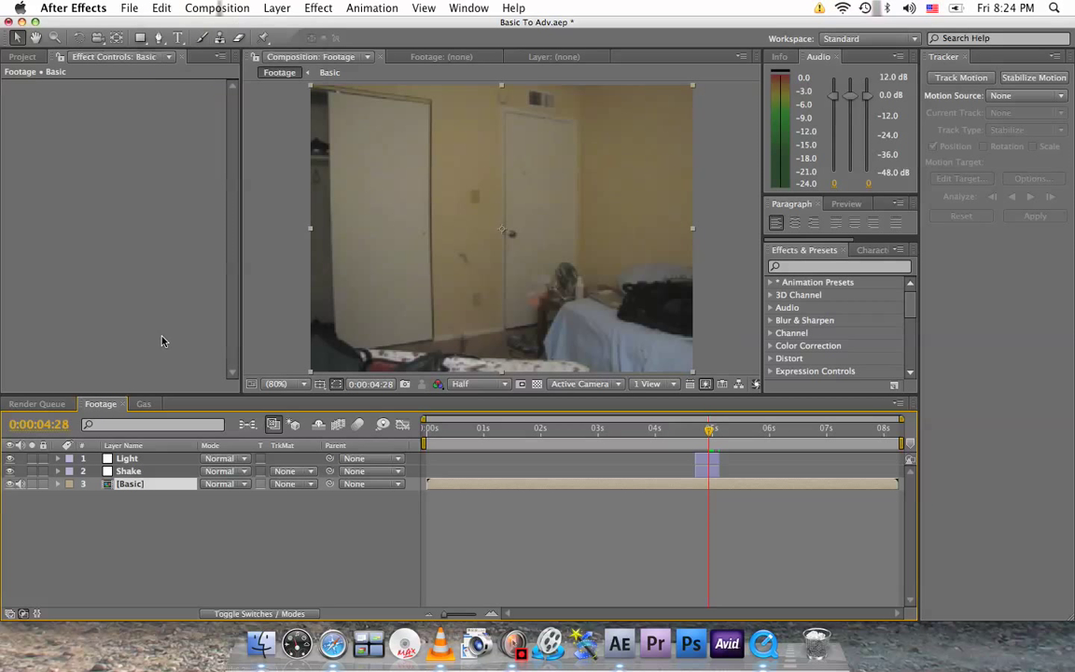
{"action": "left_click", "coordinate": [143, 404]}
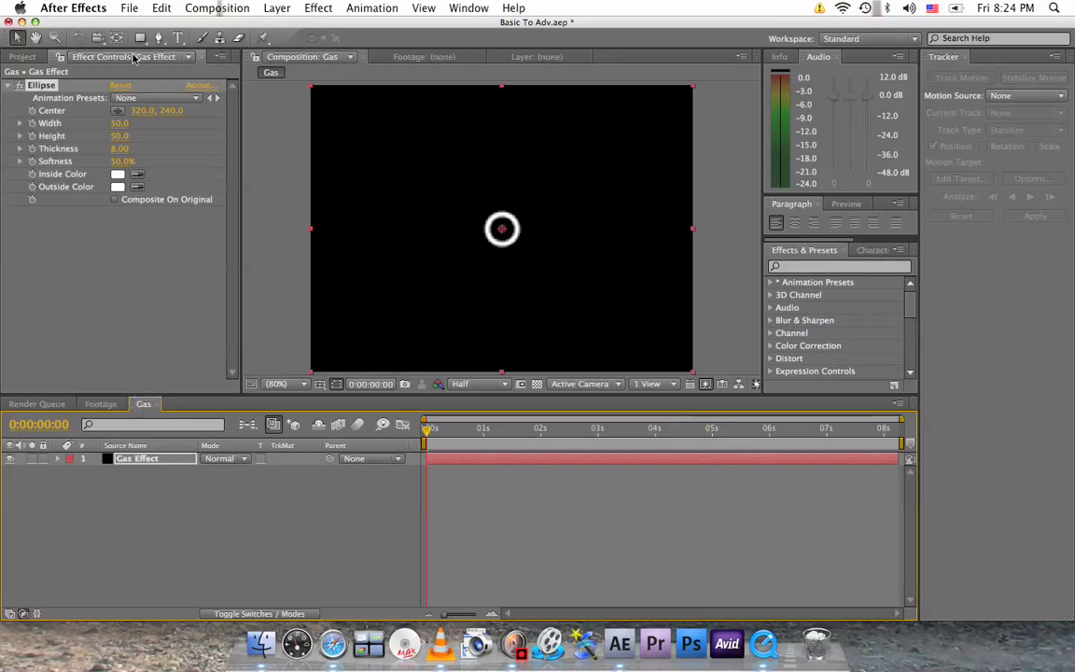
{"action": "left_click", "coordinate": [163, 8]}
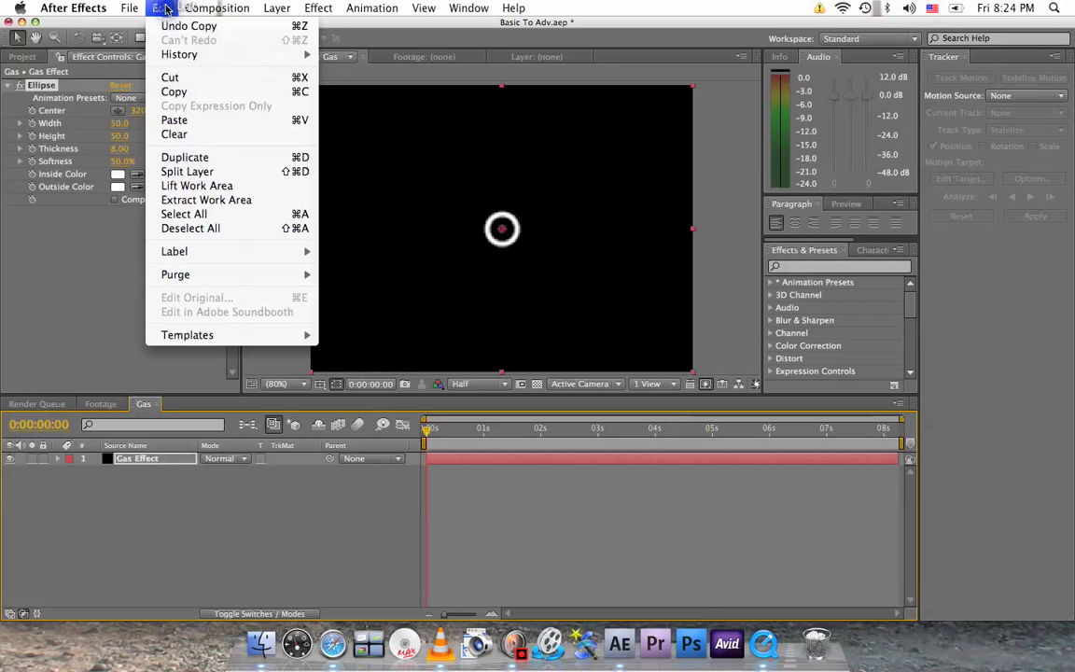
{"action": "left_click", "coordinate": [175, 120]}
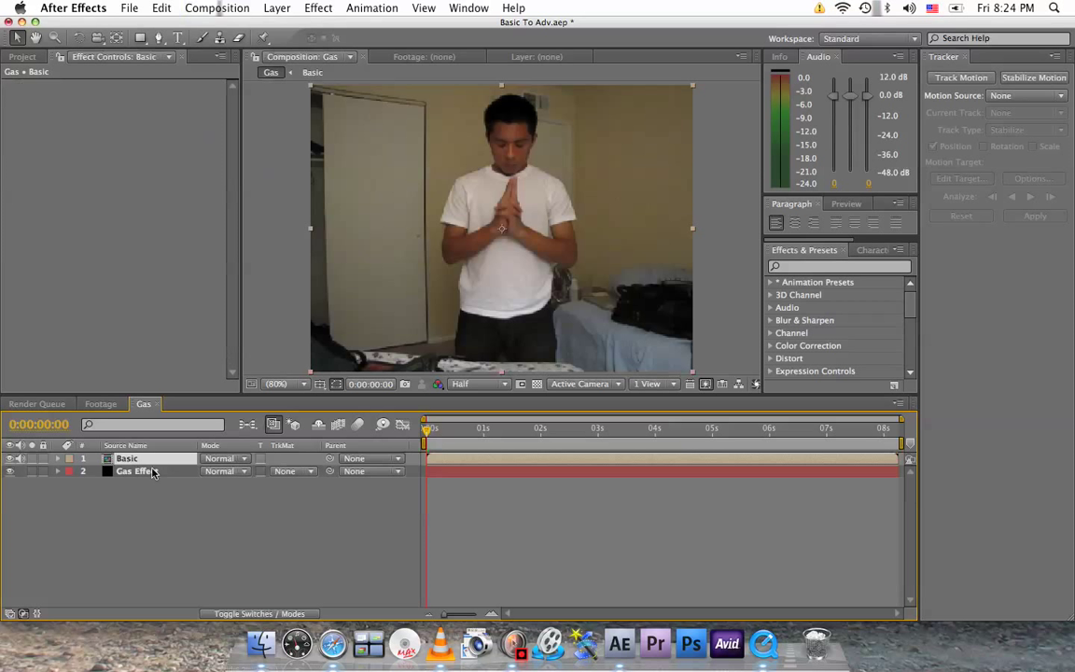
{"action": "key", "text": "Return"}
{"action": "left_click", "coordinate": [128, 459]}
Set the pasted Basic layer's opacity to 50%
{"action": "key", "text": "t"}
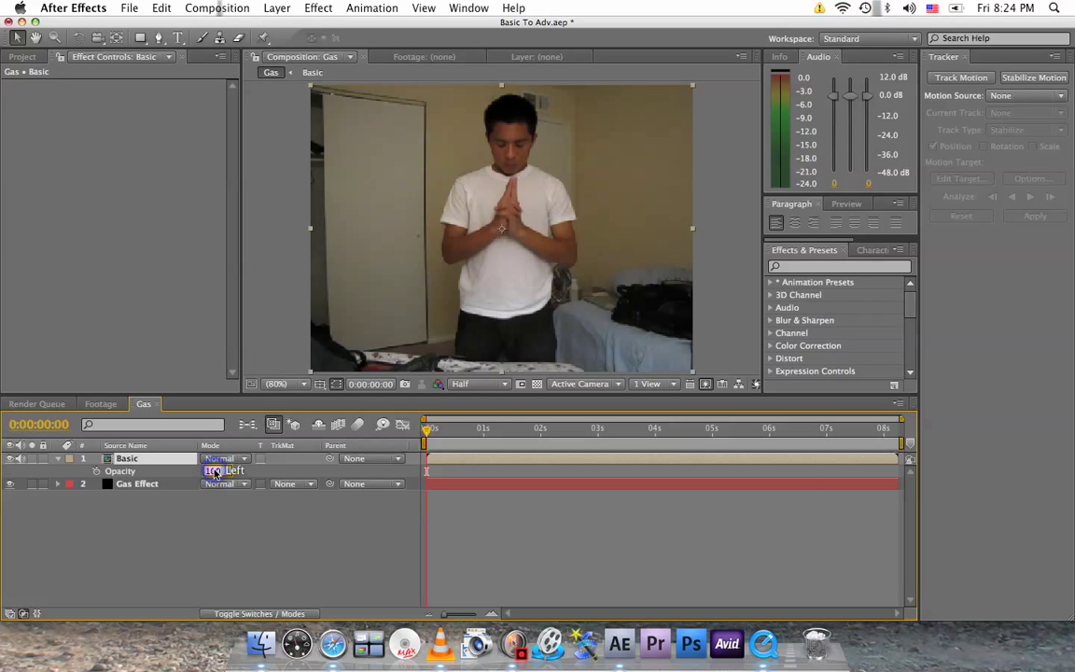
{"action": "left_click", "coordinate": [214, 471]}
{"action": "type", "text": "50"}
{"action": "left_click", "coordinate": [226, 529]}
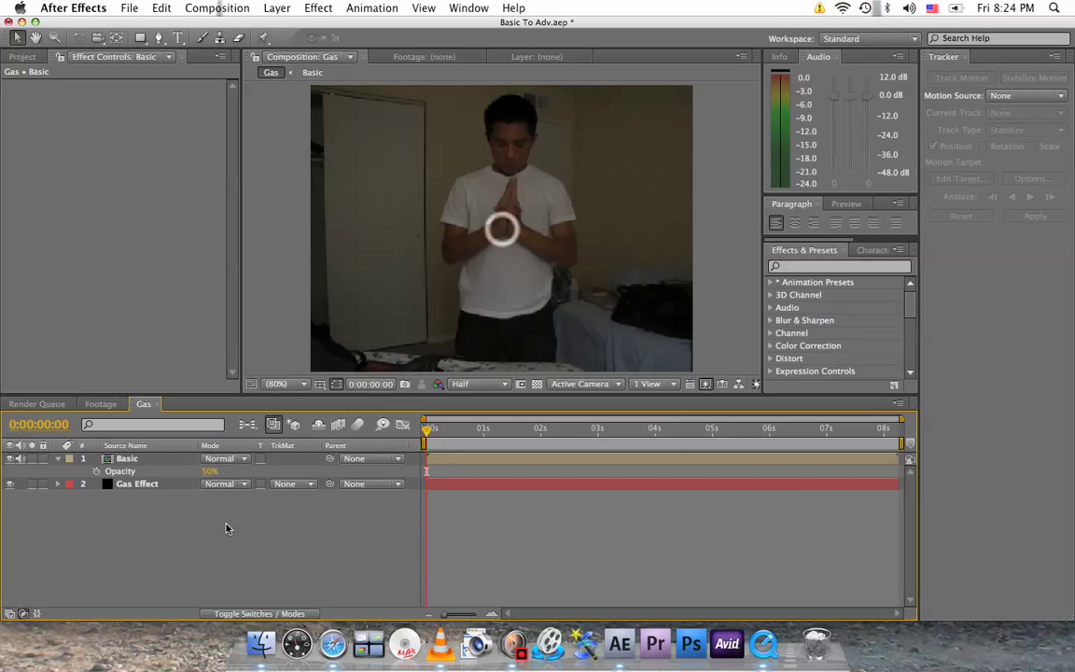
{"action": "left_click", "coordinate": [58, 459]}
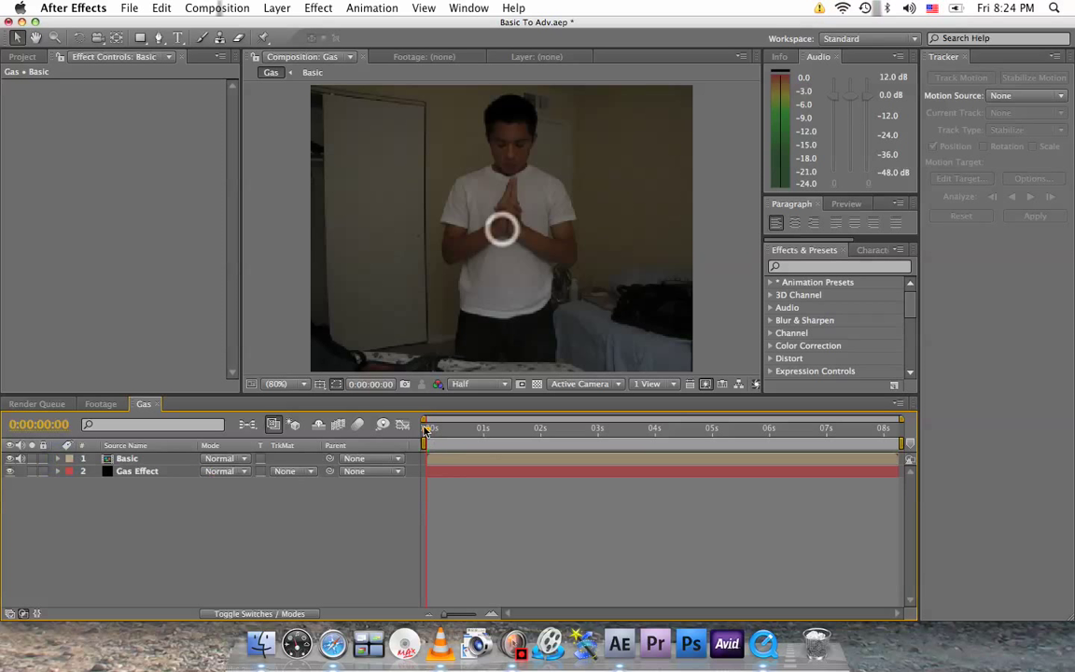
Move the Gas Effect layer so it starts at about 0:00:04:24
{"action": "left_click_drag", "start_coordinate": [425, 429], "coordinate": [705, 432]}
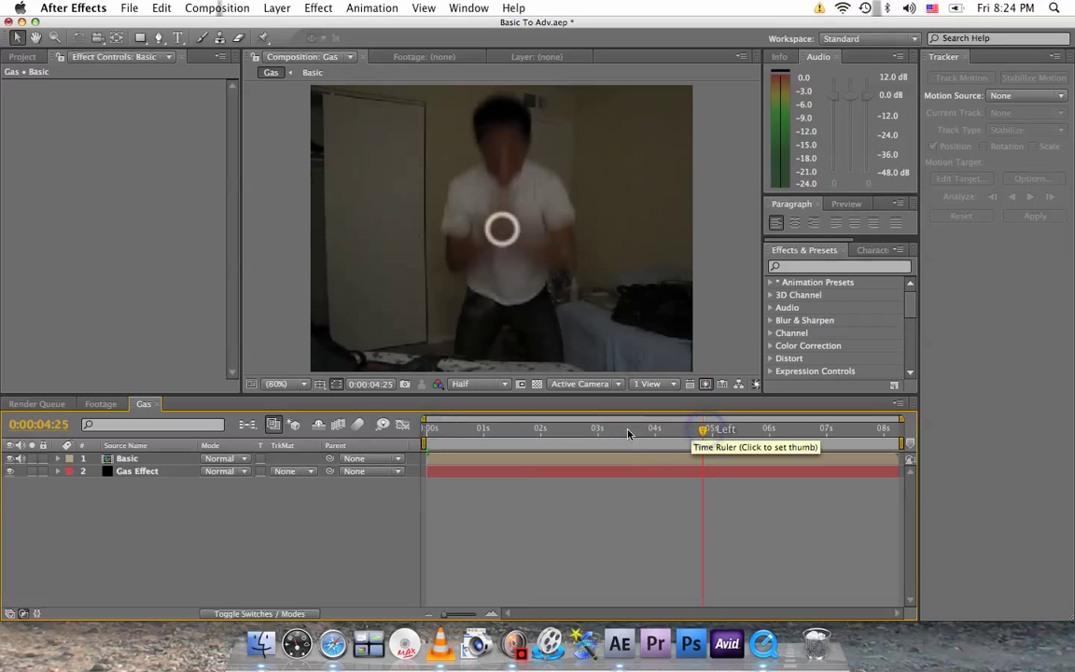
{"action": "key", "text": "super+space"}
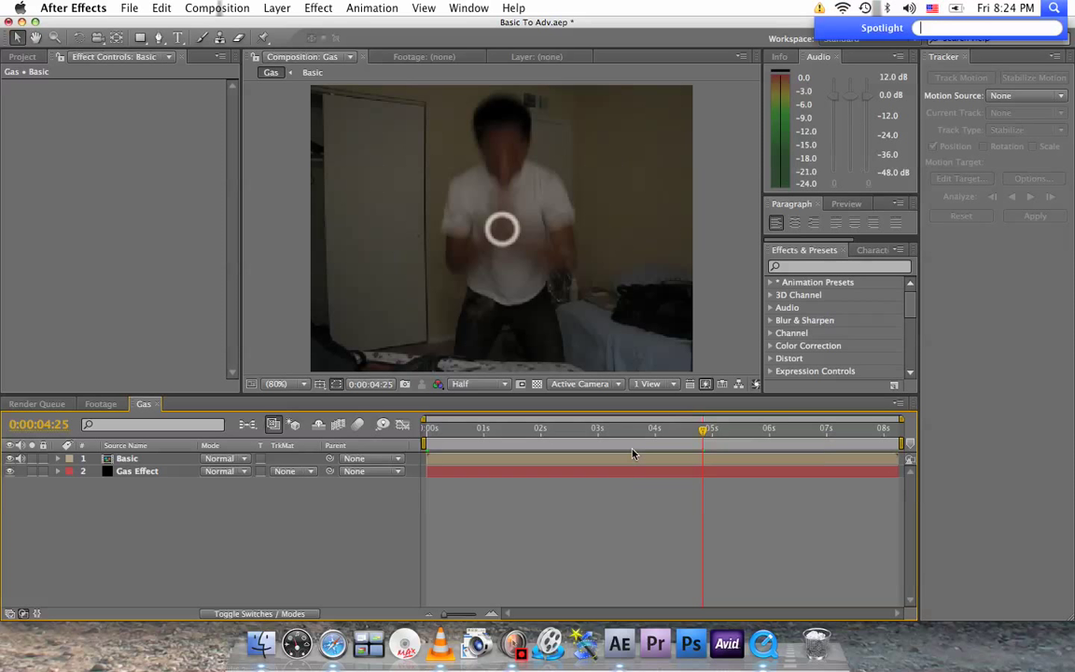
{"action": "left_click", "coordinate": [703, 436]}
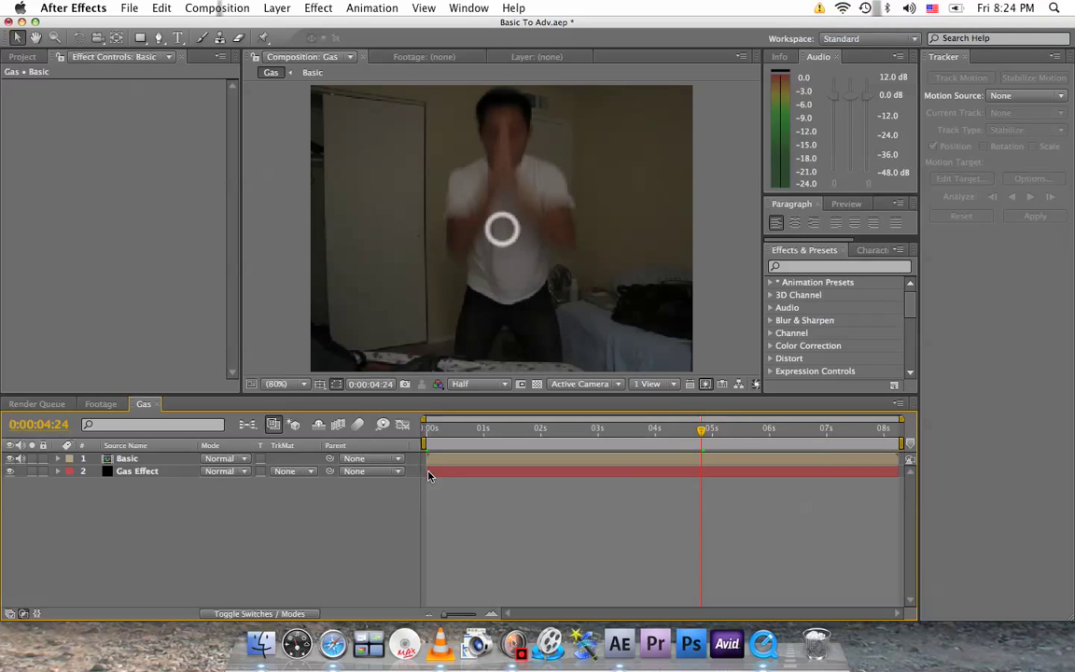
{"action": "left_click_drag", "start_coordinate": [428, 476], "coordinate": [702, 484]}
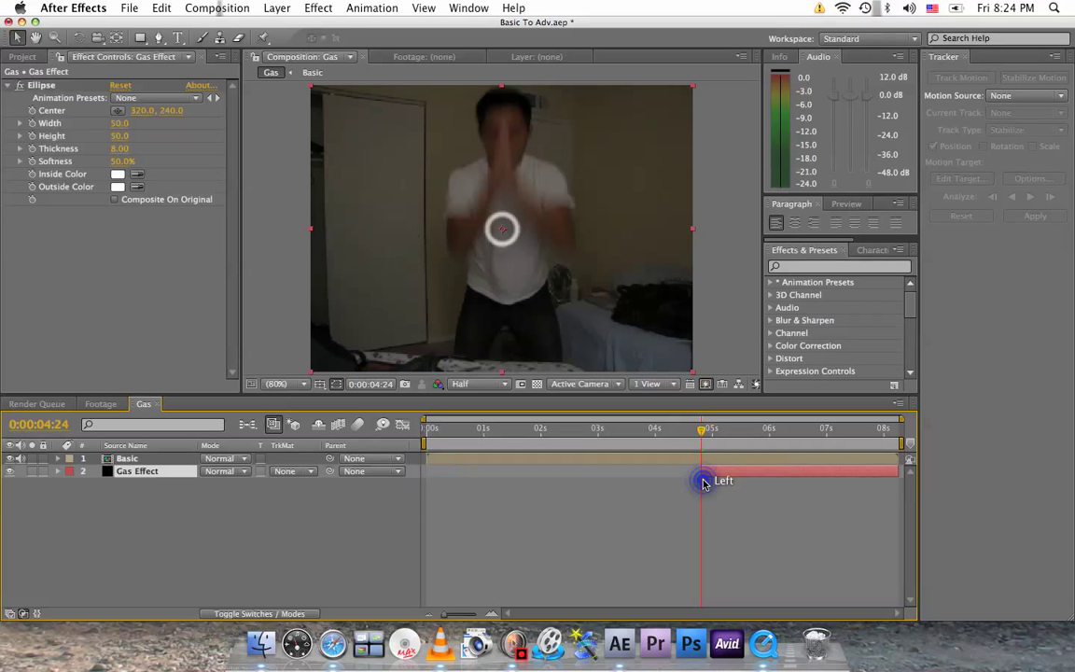
{"action": "key", "text": "Page_Down"}
{"action": "key", "text": "Page_Down"}
{"action": "key", "text": "Page_Down"}
{"action": "key", "text": "Page_Down"}
{"action": "key", "text": "Page_Down"}
{"action": "key", "text": "Page_Down"}
{"action": "key", "text": "Page_Down"}
{"action": "key", "text": "Page_Down"}
{"action": "key", "text": "Page_Down"}
{"action": "key", "text": "Page_Down"}
{"action": "key", "text": "Page_Down"}
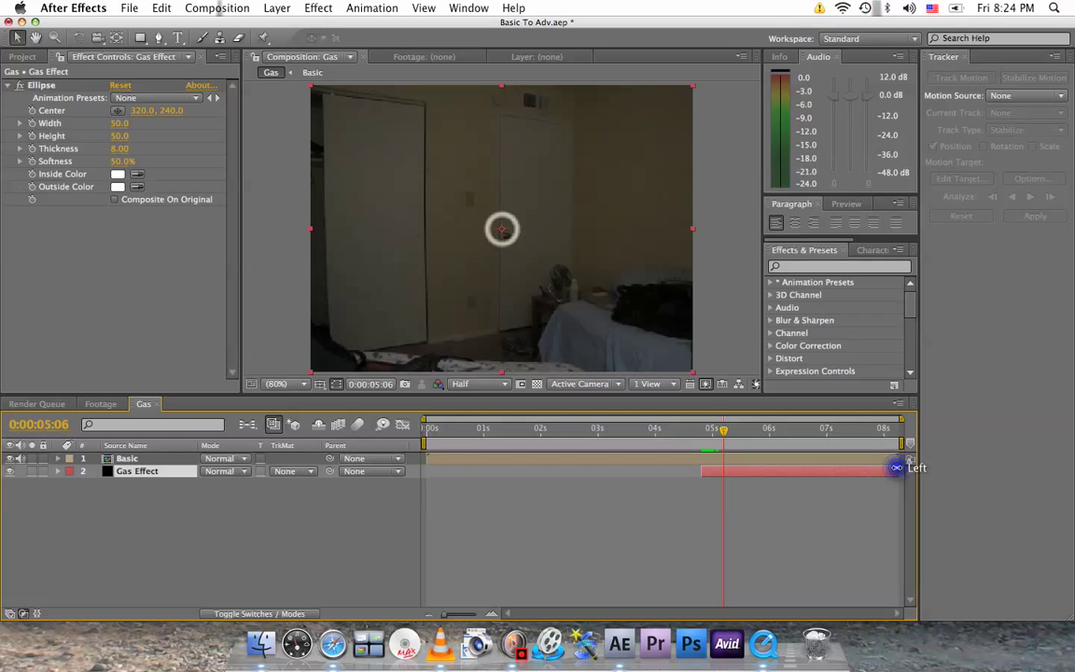
Trim the Gas Effect out-point to about 0:00:05:06 and keyframe ellipse Width at 0:00:05:00
{"action": "left_click_drag", "start_coordinate": [895, 467], "coordinate": [720, 471]}
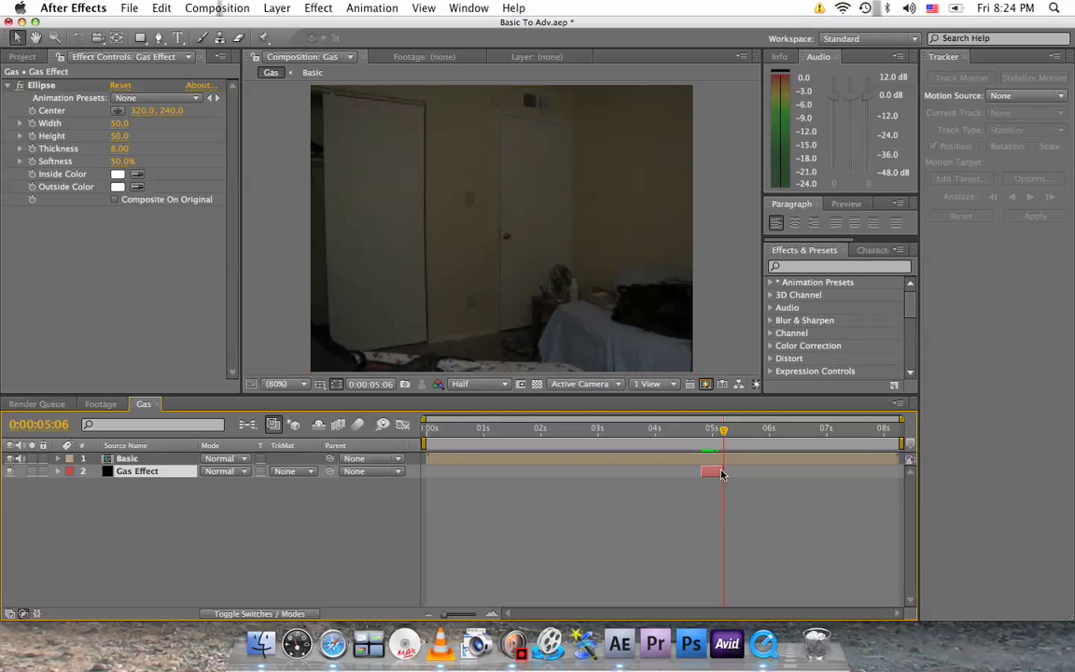
{"action": "key", "text": "Page_Up"}
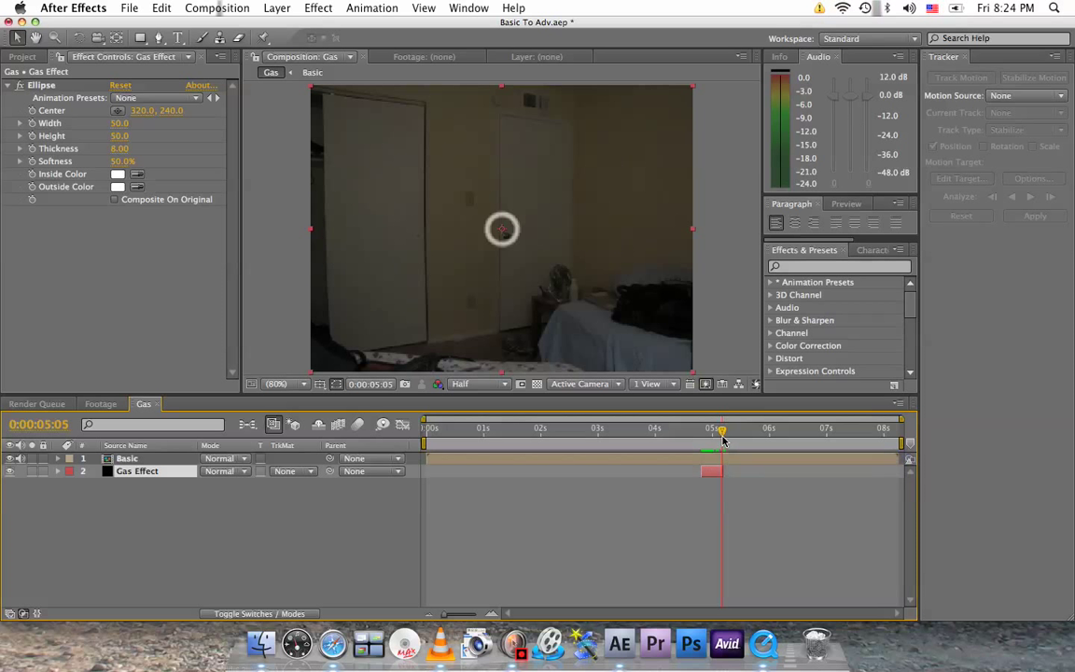
{"action": "left_click_drag", "start_coordinate": [723, 438], "coordinate": [714, 433]}
{"action": "left_click", "coordinate": [713, 433]}
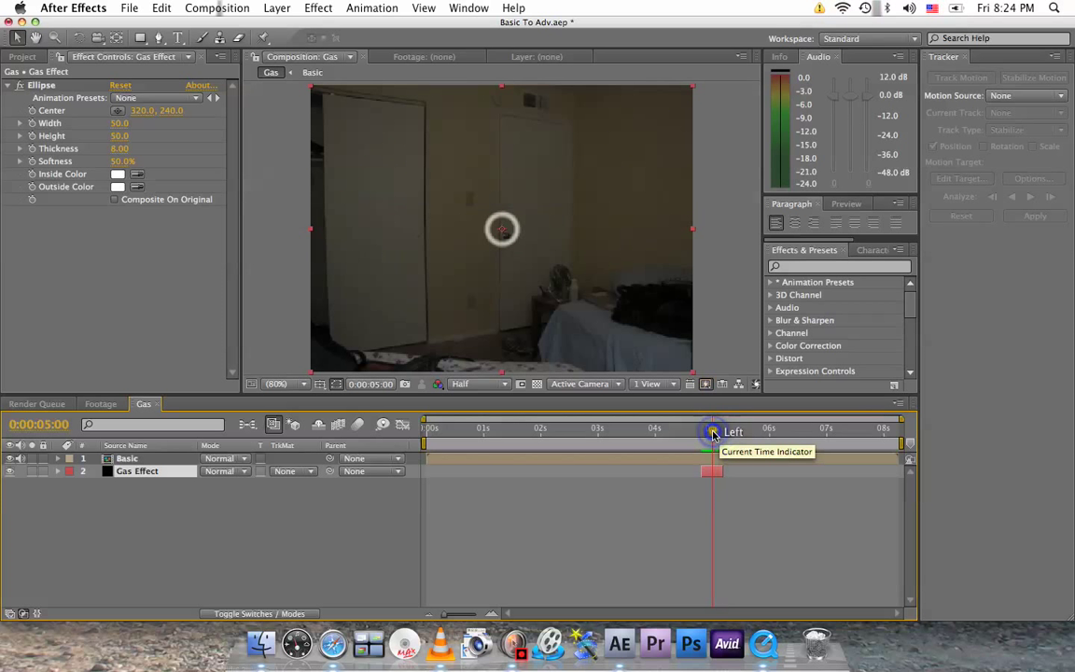
{"action": "left_click", "coordinate": [32, 123]}
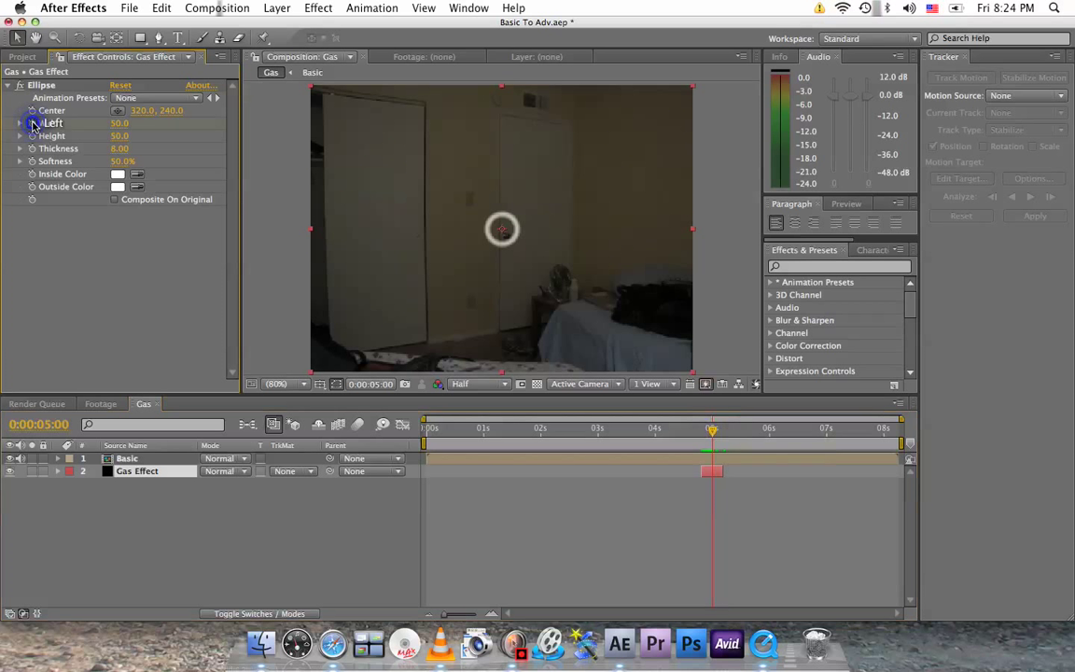
Add keyframes for ellipse Height, Thickness and Softness, plus the Gas Effect layer's Rotation and Position
{"action": "left_click", "coordinate": [32, 136]}
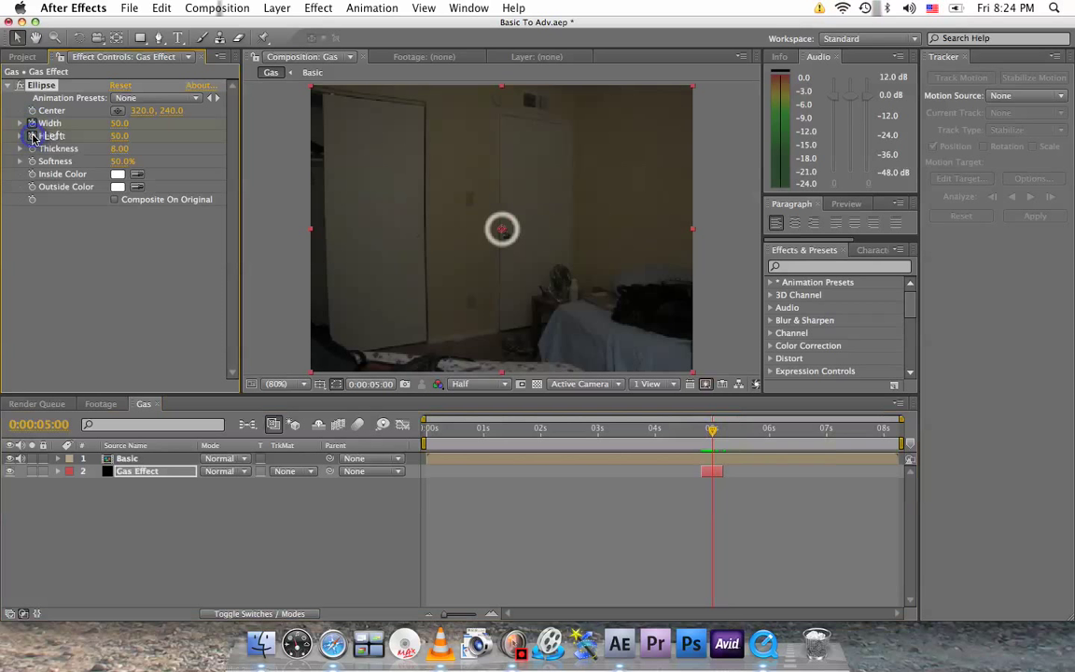
{"action": "left_click", "coordinate": [32, 148]}
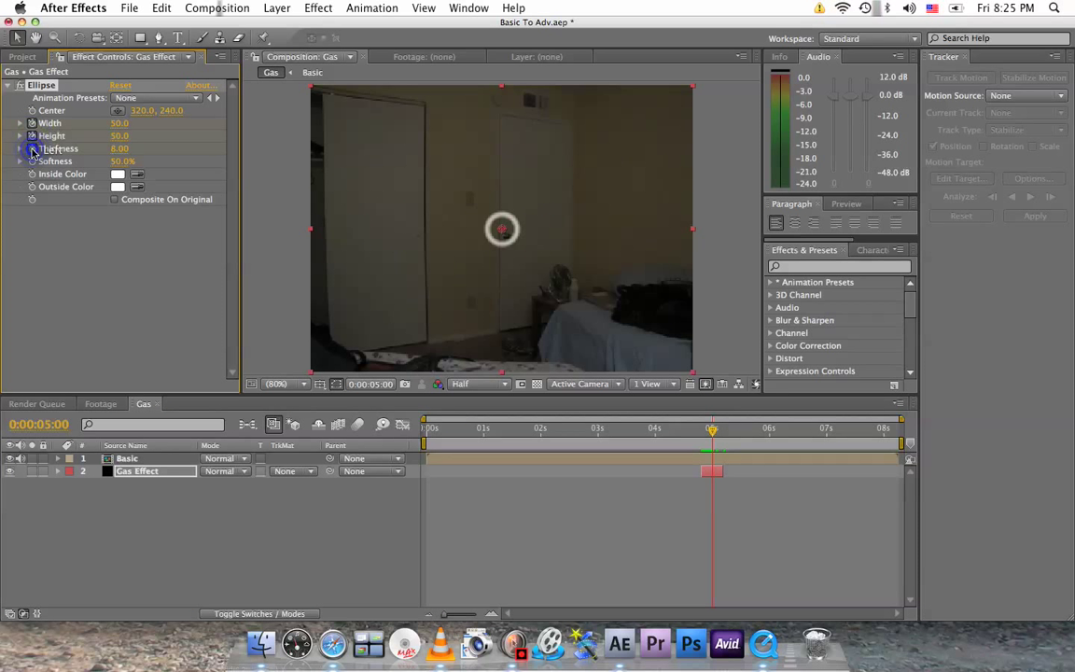
{"action": "left_click", "coordinate": [33, 161]}
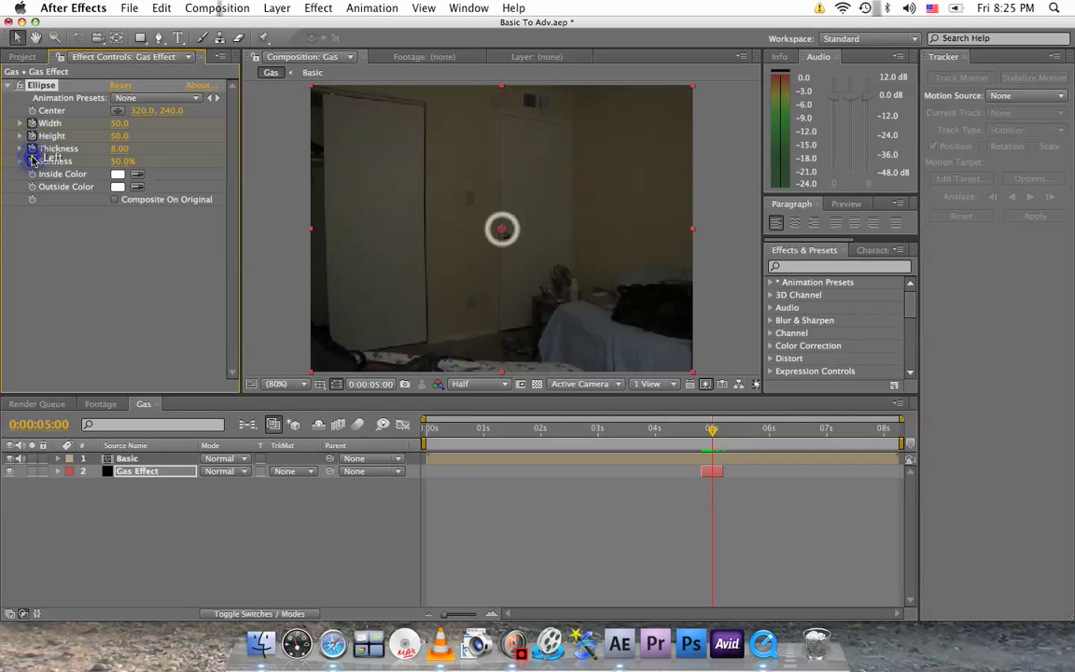
{"action": "left_click", "coordinate": [149, 473]}
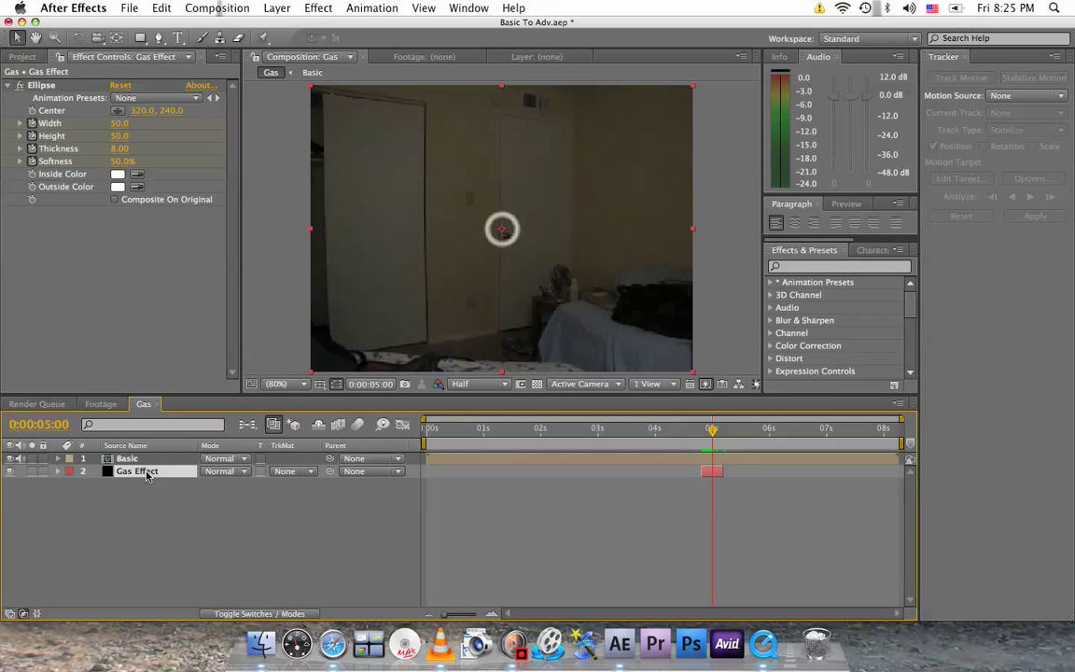
{"action": "key", "text": "p"}
{"action": "key", "text": "shift+r"}
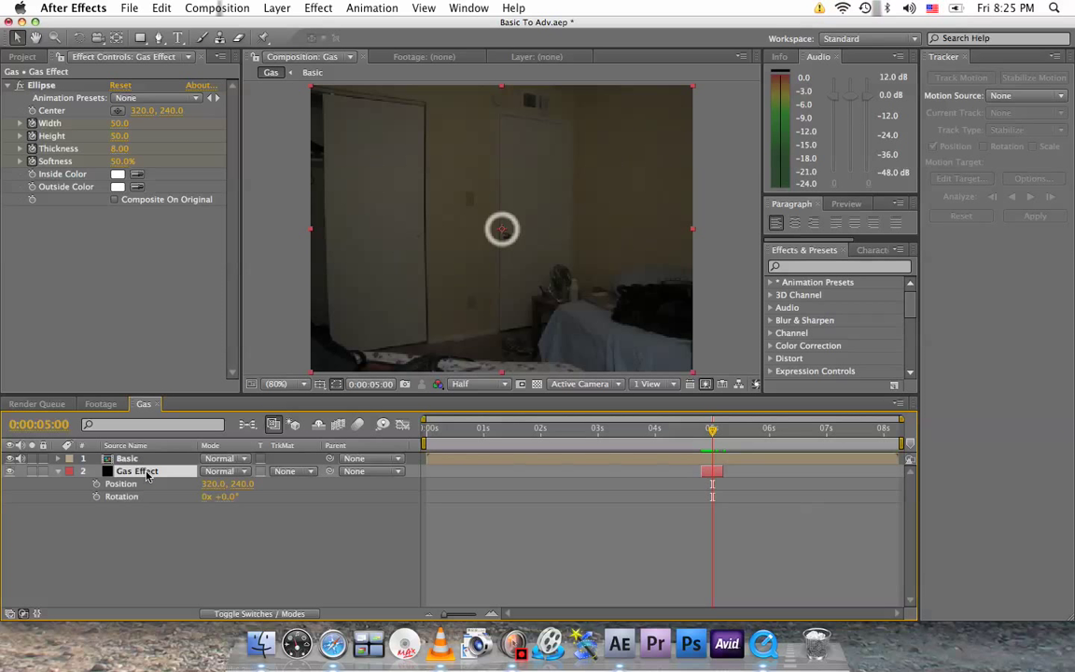
{"action": "left_click", "coordinate": [96, 496]}
{"action": "left_click", "coordinate": [97, 483]}
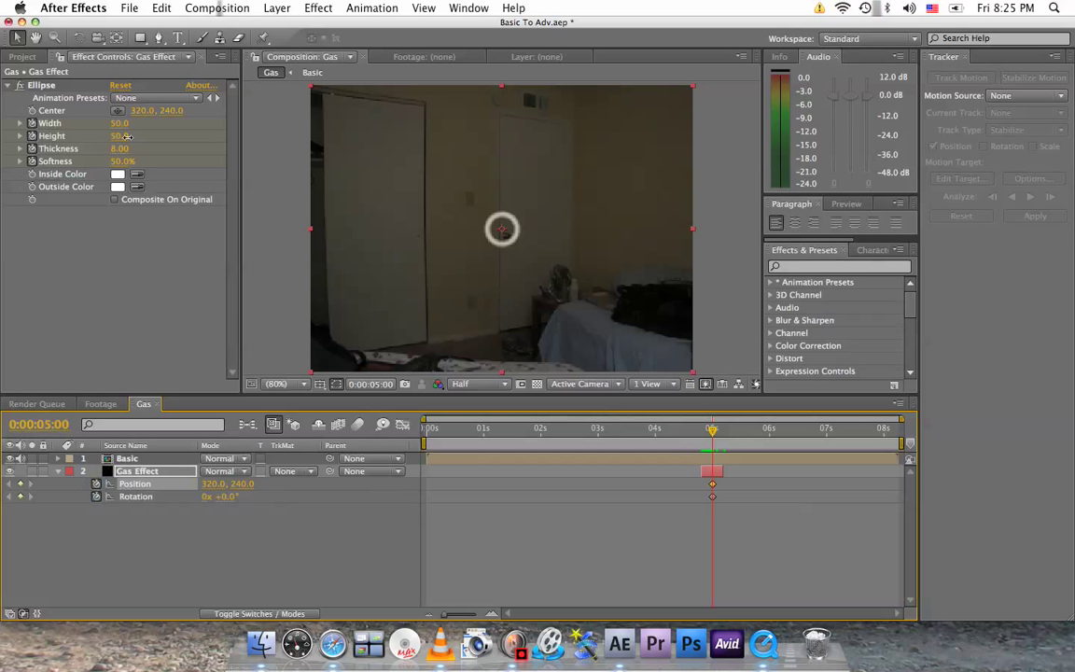
Shape the ellipse to Height 281, Thickness 29.5, Softness 100%, Width 22, placed lower in frame
{"action": "left_click_drag", "start_coordinate": [118, 136], "coordinate": [288, 136]}
{"action": "left_click_drag", "start_coordinate": [509, 215], "coordinate": [509, 253]}
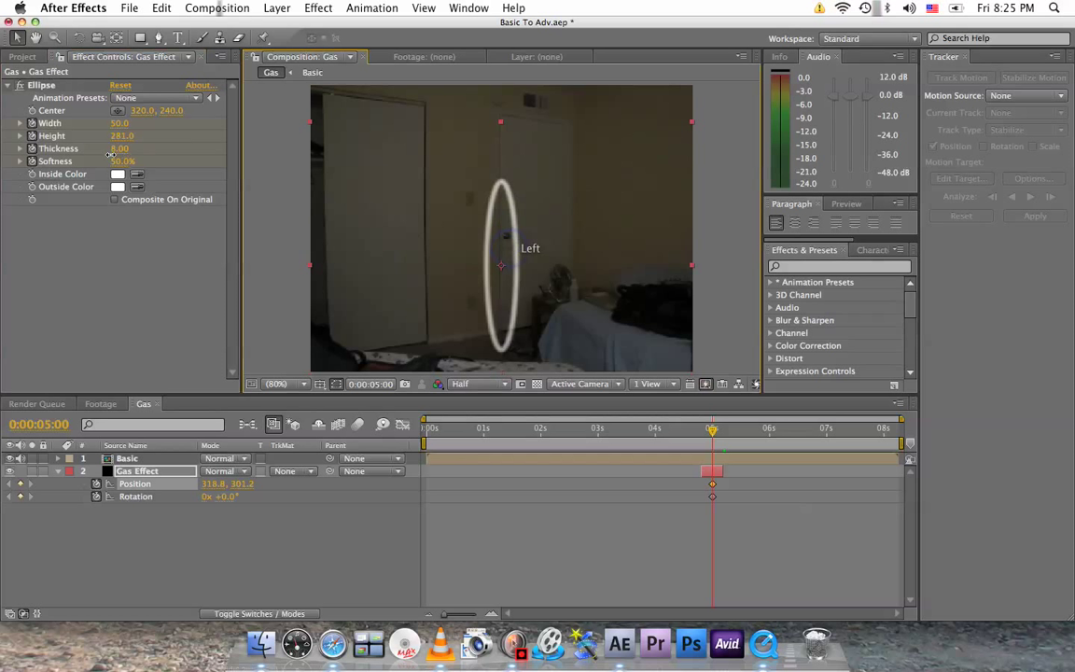
{"action": "left_click_drag", "start_coordinate": [124, 148], "coordinate": [284, 155]}
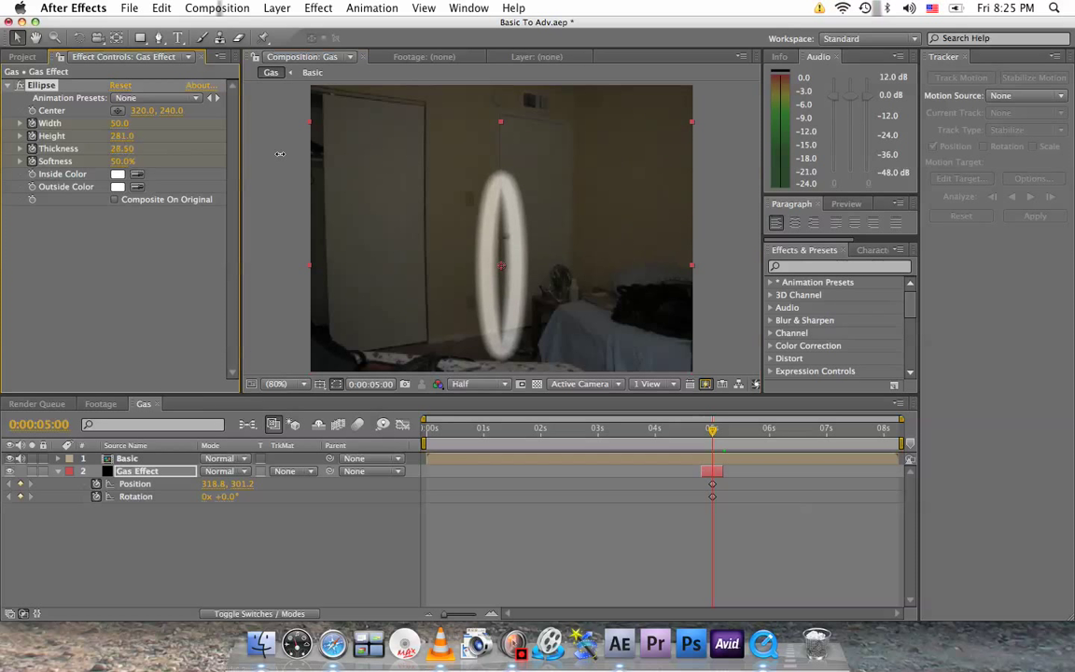
{"action": "left_click_drag", "start_coordinate": [120, 160], "coordinate": [295, 161]}
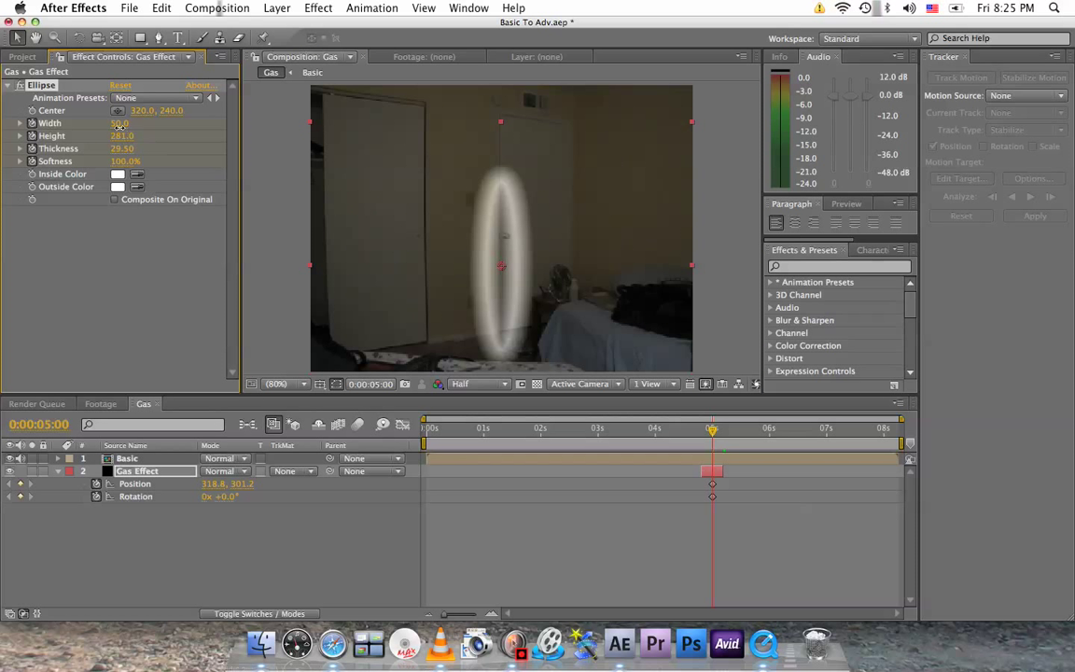
{"action": "mouse_move", "coordinate": [120, 124]}
{"action": "left_mouse_down"}
{"action": "mouse_move", "coordinate": [109, 135]}
{"action": "mouse_move", "coordinate": [106, 125]}
{"action": "left_mouse_up"}
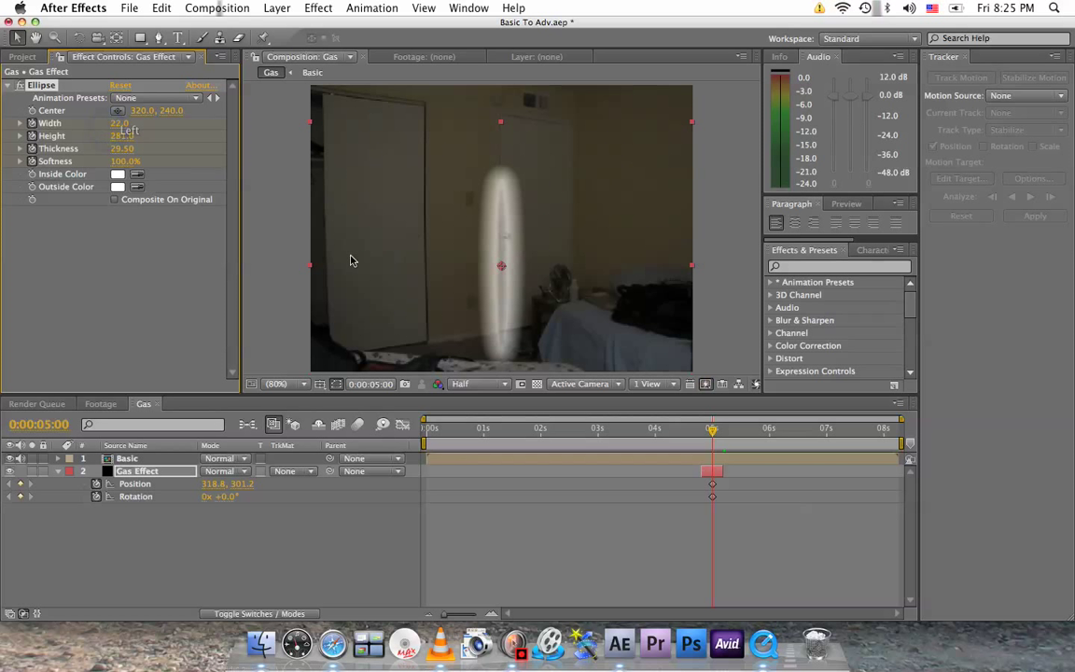
At 0:00:04:24, set ellipse Width, Height, Thickness and Softness all to 0
{"action": "left_click", "coordinate": [711, 430]}
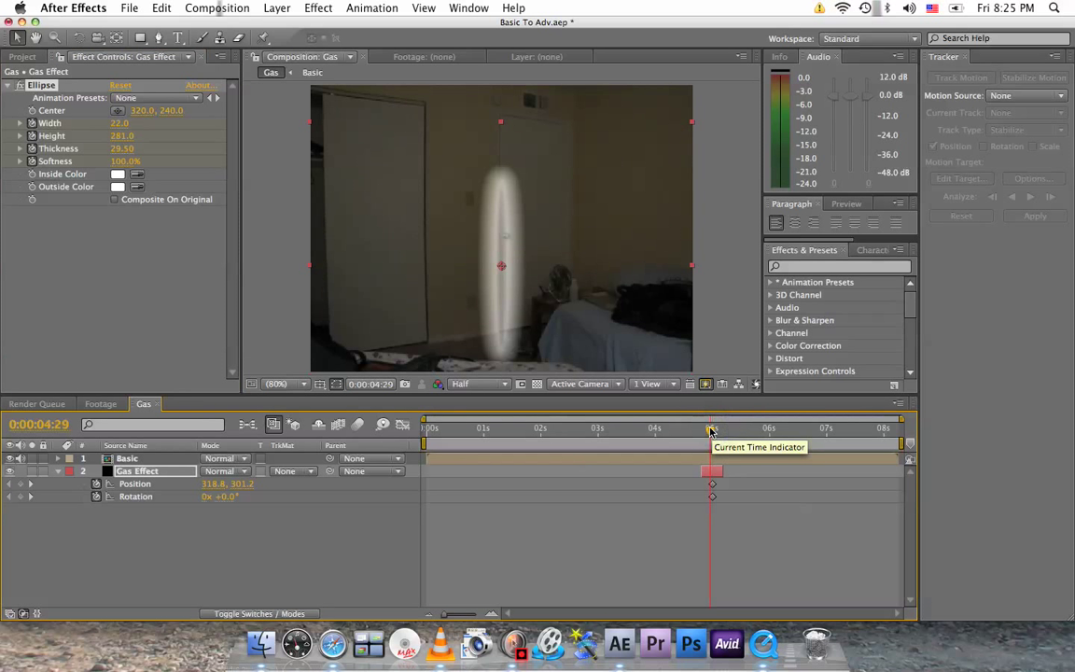
{"action": "left_click_drag", "start_coordinate": [711, 430], "coordinate": [702, 429]}
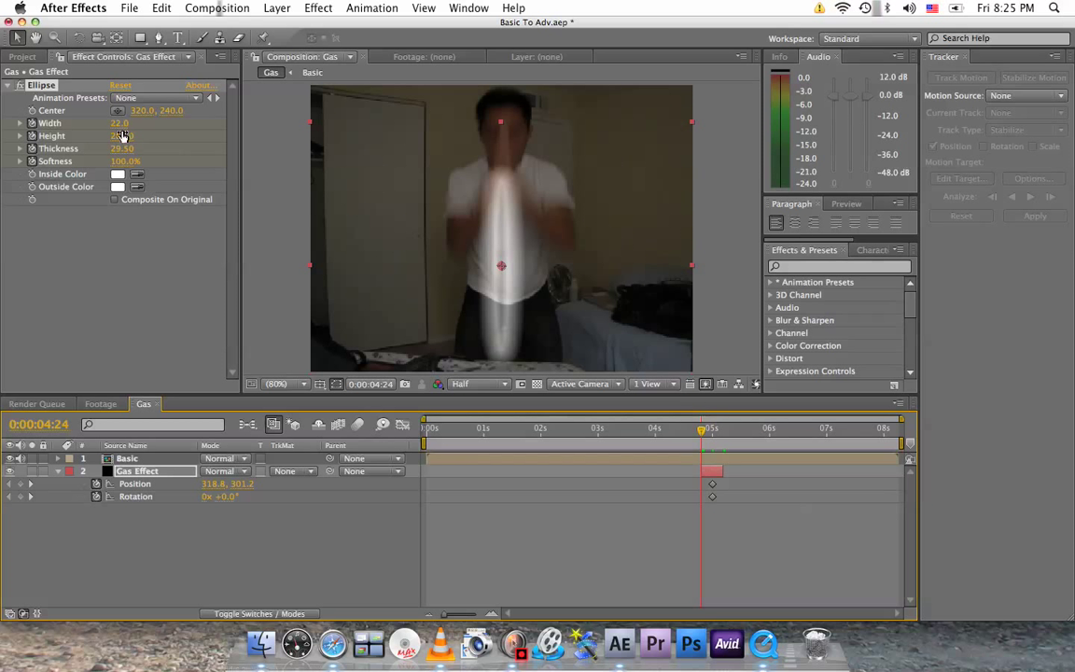
{"action": "left_click", "coordinate": [119, 123]}
{"action": "type", "text": "0"}
{"action": "left_click", "coordinate": [121, 137]}
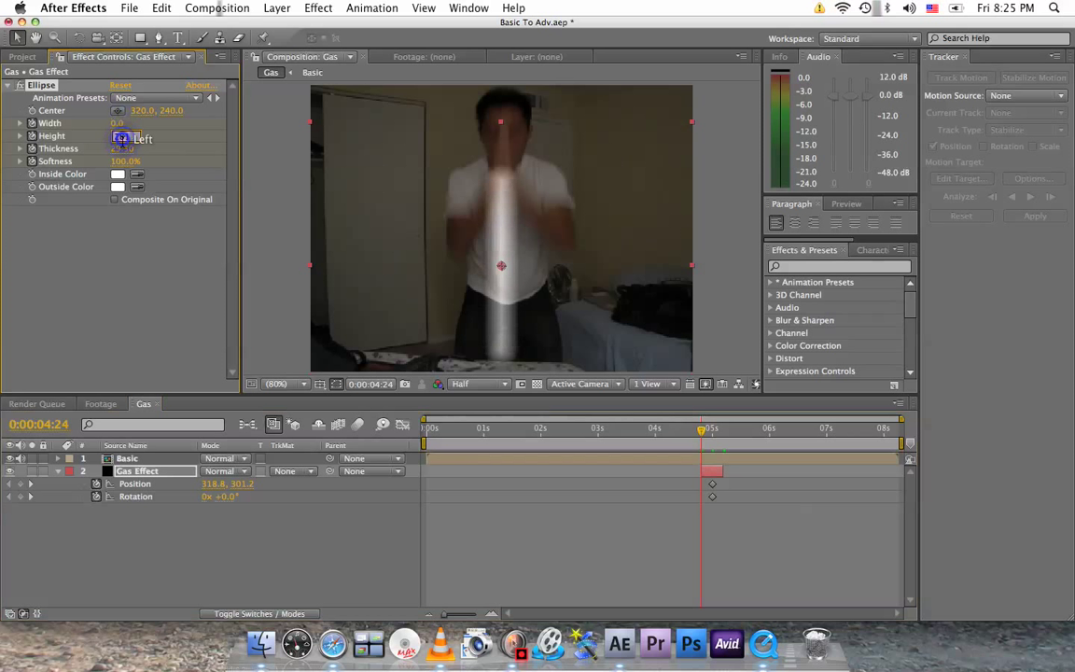
{"action": "type", "text": "0"}
{"action": "left_click", "coordinate": [121, 149]}
{"action": "type", "text": "0"}
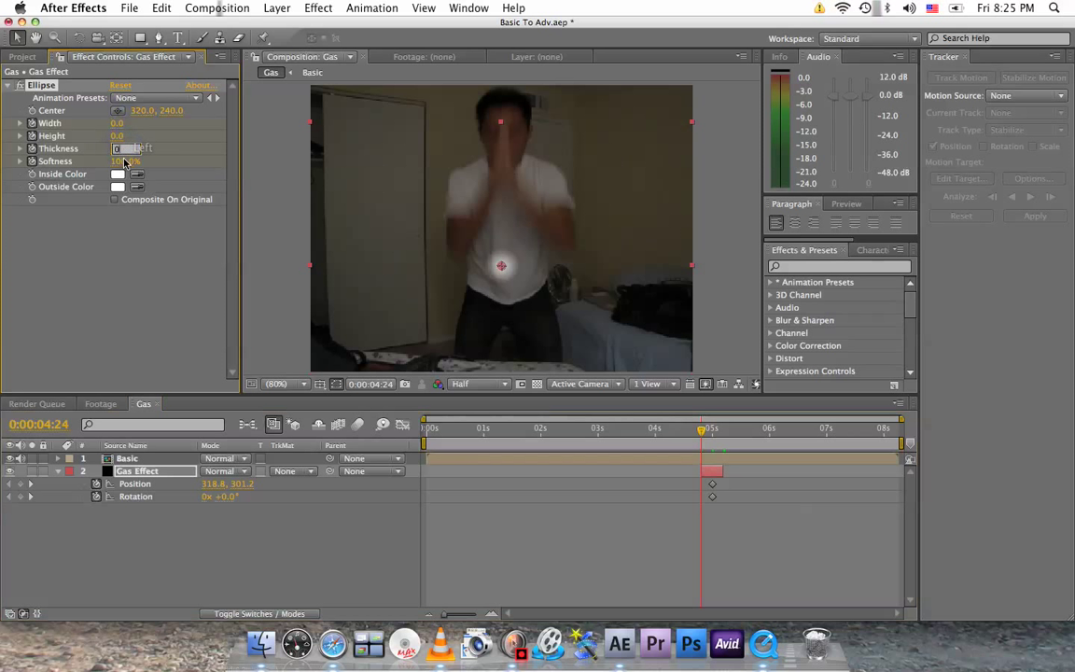
{"action": "left_click", "coordinate": [124, 161]}
{"action": "type", "text": "0"}
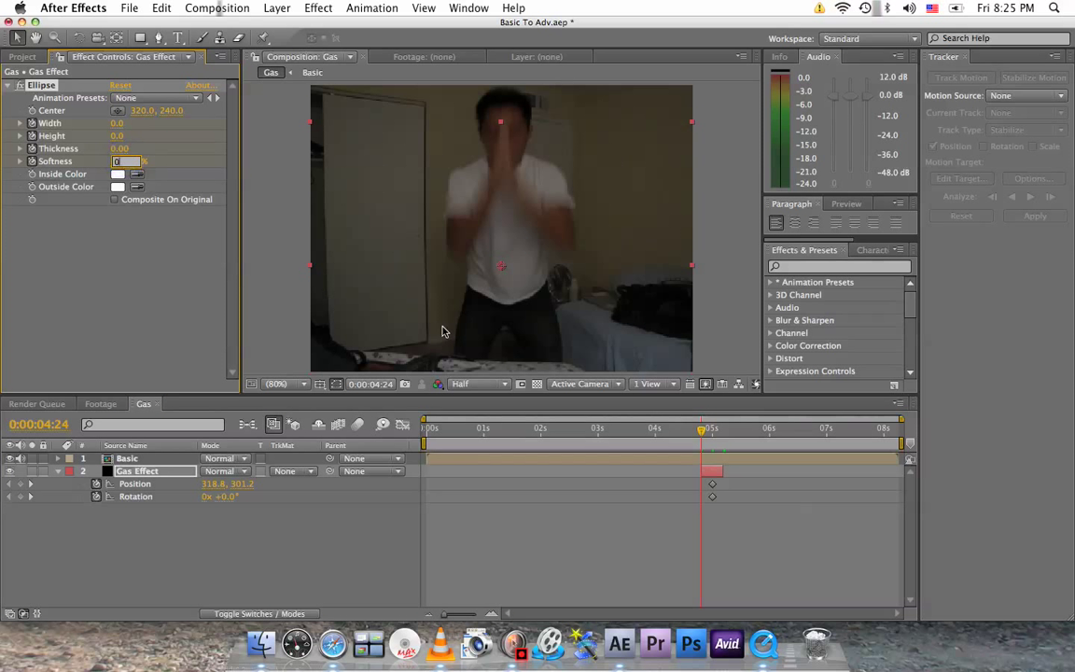
{"action": "left_click", "coordinate": [704, 443]}
At 0:00:05:05, set the Gas Effect layer's Rotation to 15°
{"action": "key", "text": "Page_Down"}
{"action": "key", "text": "Page_Down"}
{"action": "key", "text": "Page_Down"}
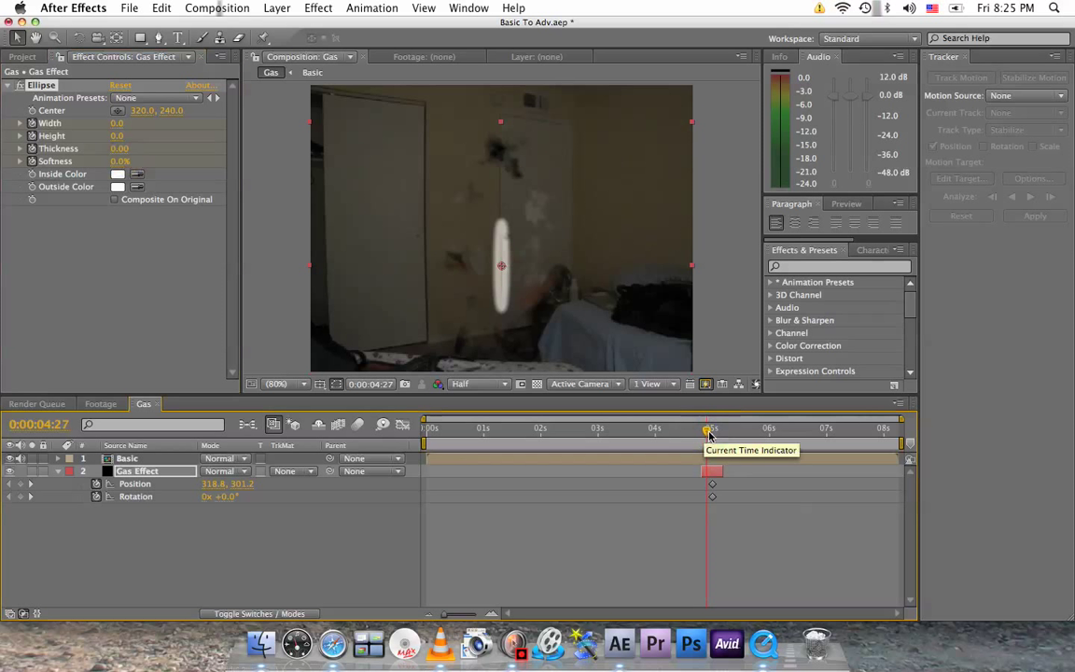
{"action": "left_click_drag", "start_coordinate": [708, 432], "coordinate": [721, 437]}
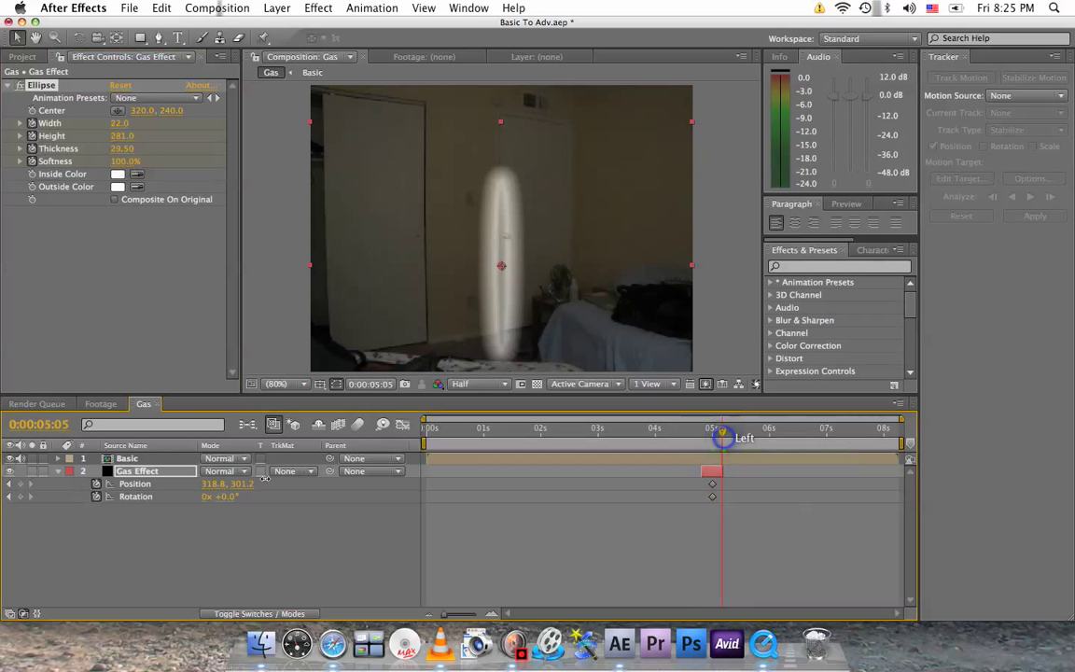
{"action": "left_click", "coordinate": [227, 496]}
{"action": "type", "text": "15"}
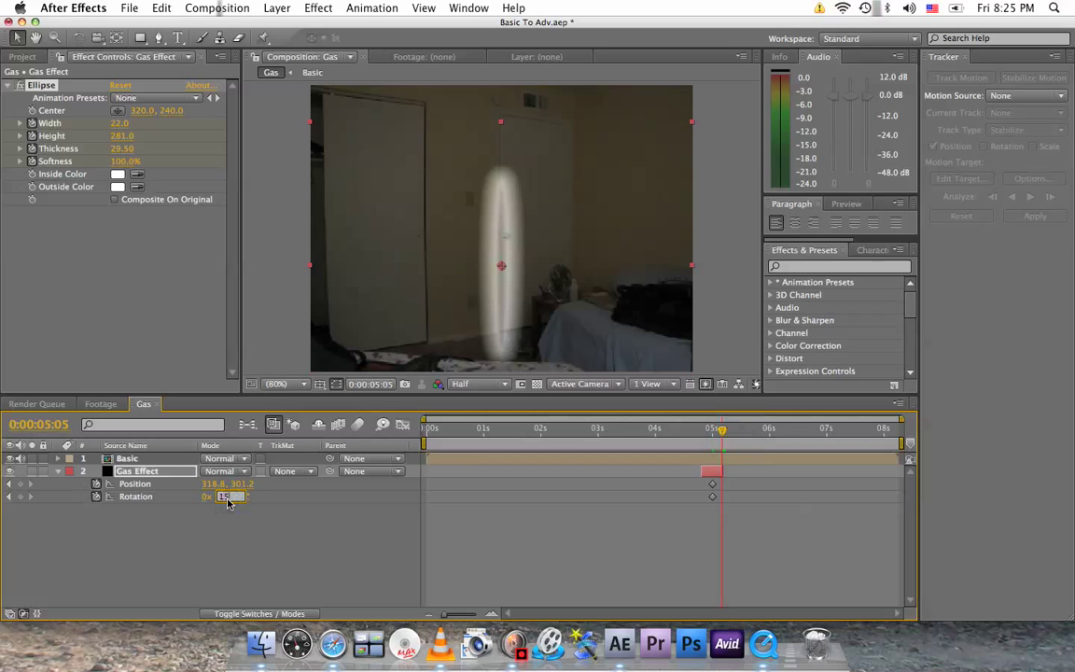
{"action": "left_click", "coordinate": [231, 546]}
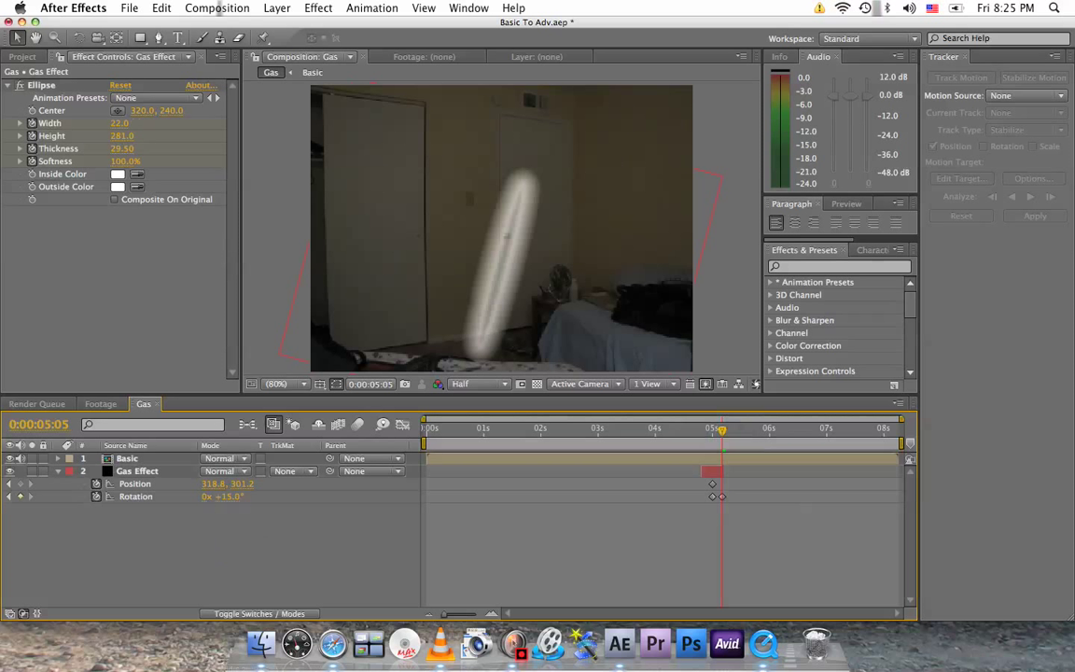
At 0:00:05:05, zero the ellipse Width, Height, Thickness and Softness again
{"action": "left_click", "coordinate": [116, 123]}
{"action": "left_click", "coordinate": [120, 135]}
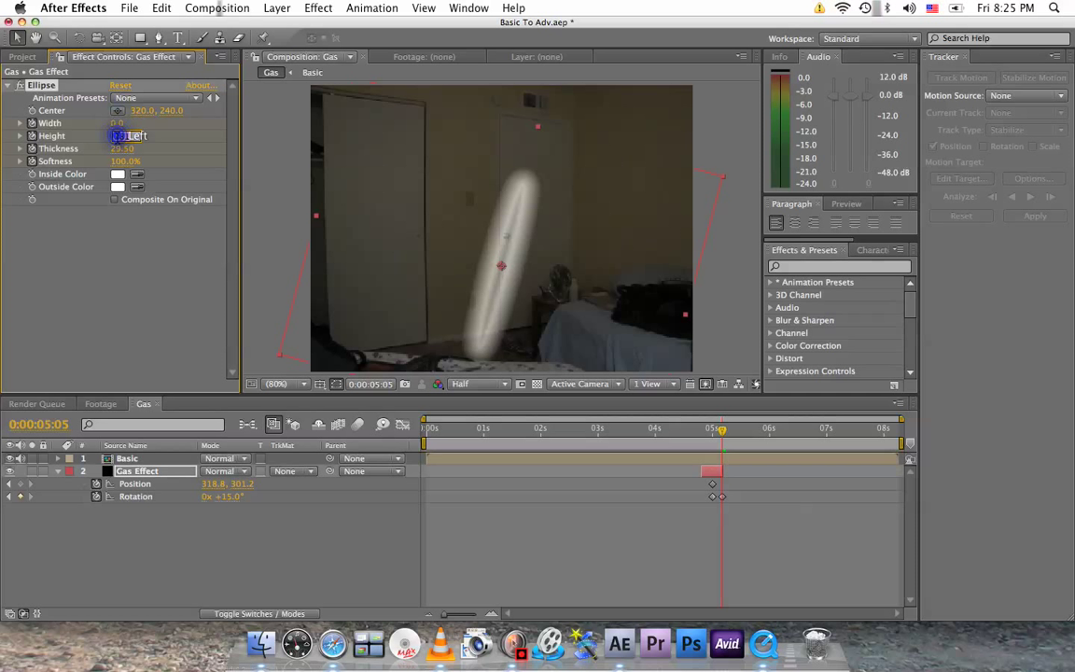
{"action": "type", "text": "0"}
{"action": "left_click", "coordinate": [132, 149]}
{"action": "type", "text": "0"}
{"action": "left_click", "coordinate": [124, 162]}
{"action": "type", "text": "0"}
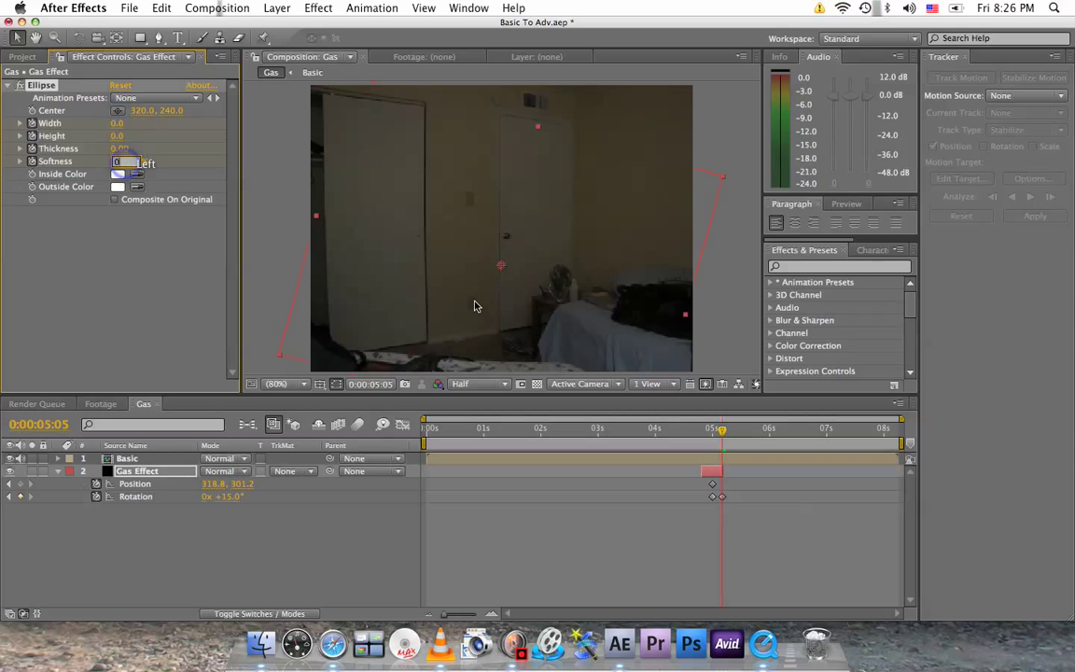
Turn off the Basic layer's visibility so only the glowing white oval remains on black
{"action": "left_click", "coordinate": [11, 458]}
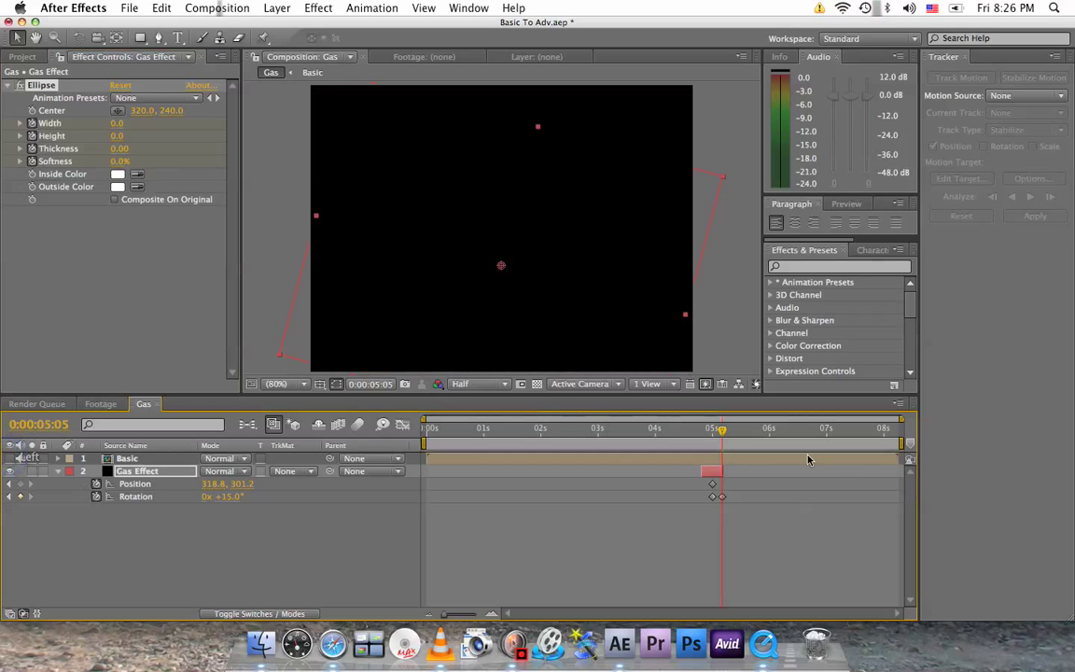
{"action": "left_click_drag", "start_coordinate": [719, 431], "coordinate": [710, 428]}
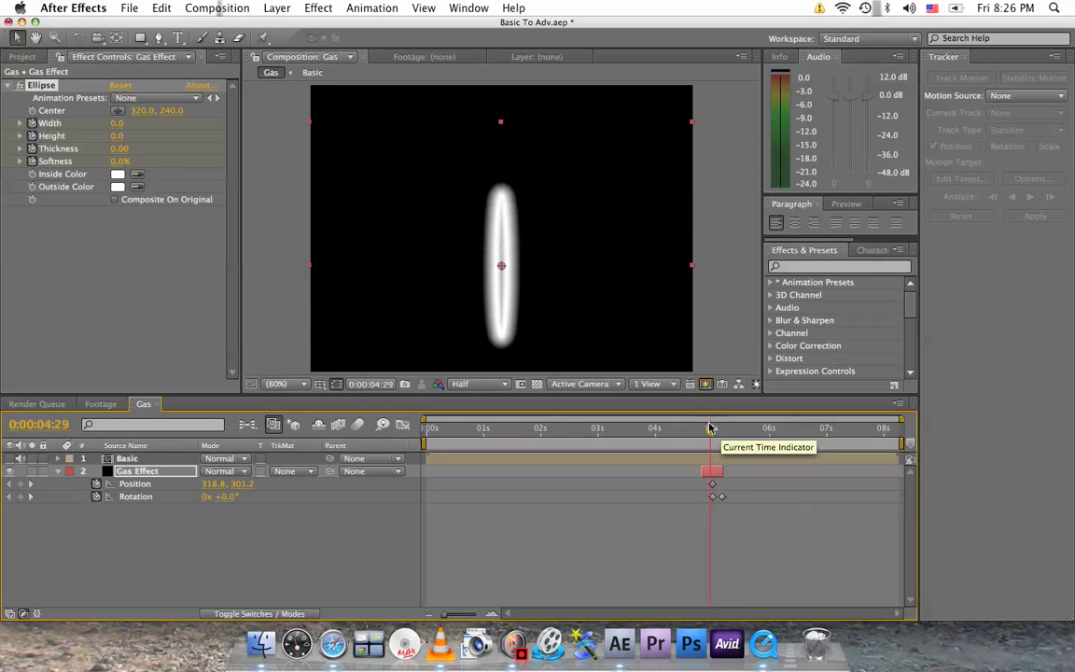
Close the Gas comp and add Gas as a layer in the Footage comp
{"action": "left_click", "coordinate": [158, 403]}
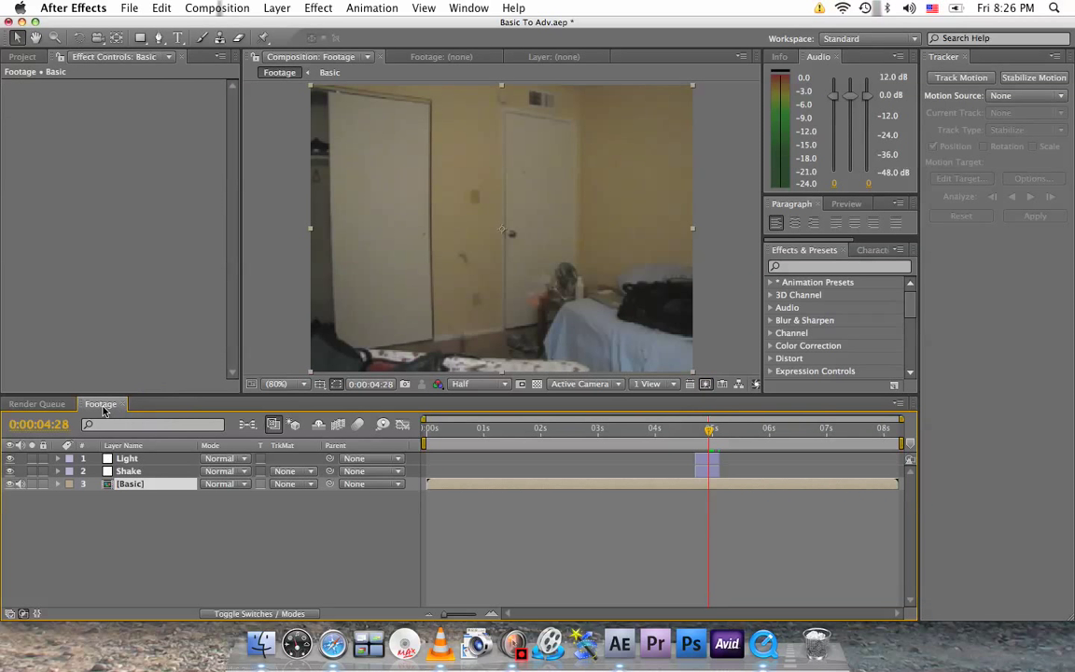
{"action": "left_click", "coordinate": [104, 408]}
{"action": "left_click", "coordinate": [22, 57]}
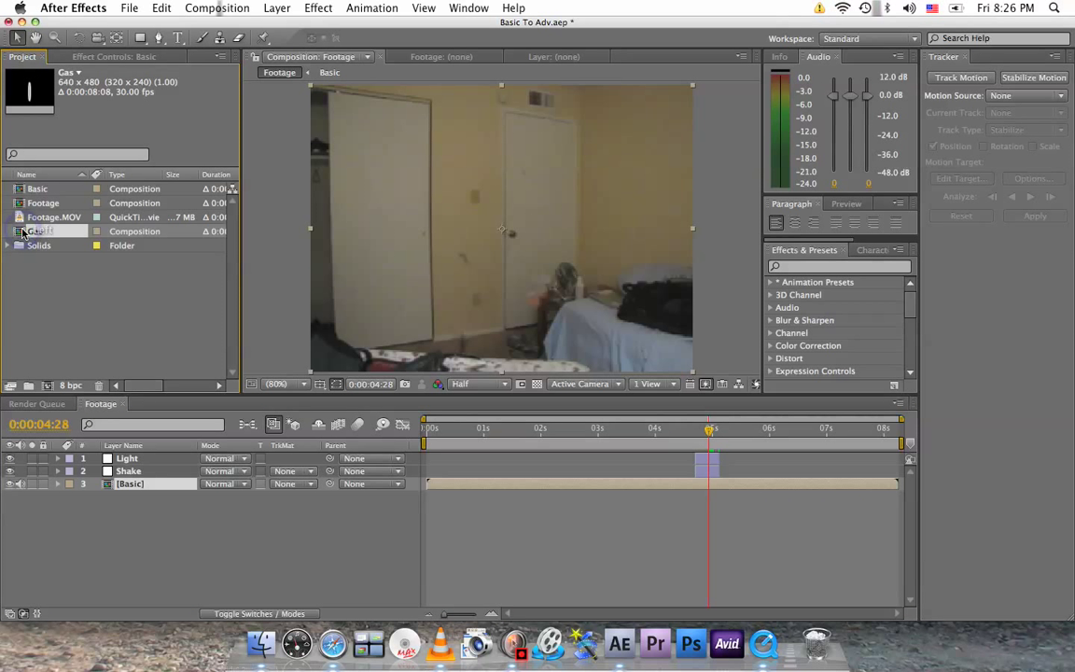
{"action": "left_click_drag", "start_coordinate": [28, 232], "coordinate": [97, 513]}
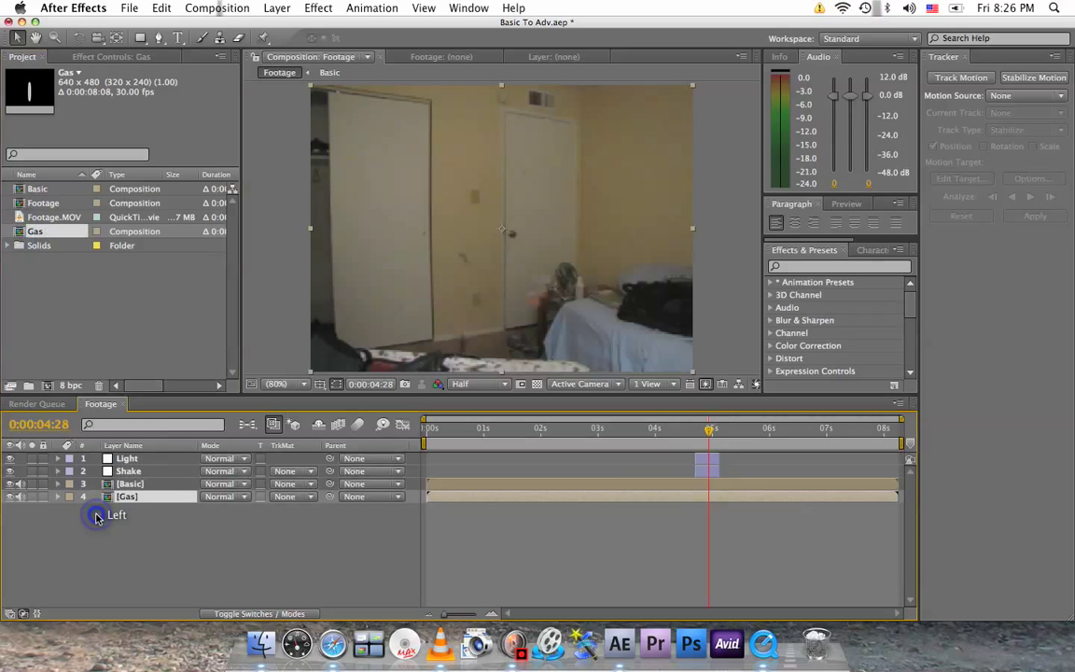
Apply Distort > Displacement Map to the Basic layer with Map Layer set to 4. Gas
{"action": "left_click", "coordinate": [130, 483]}
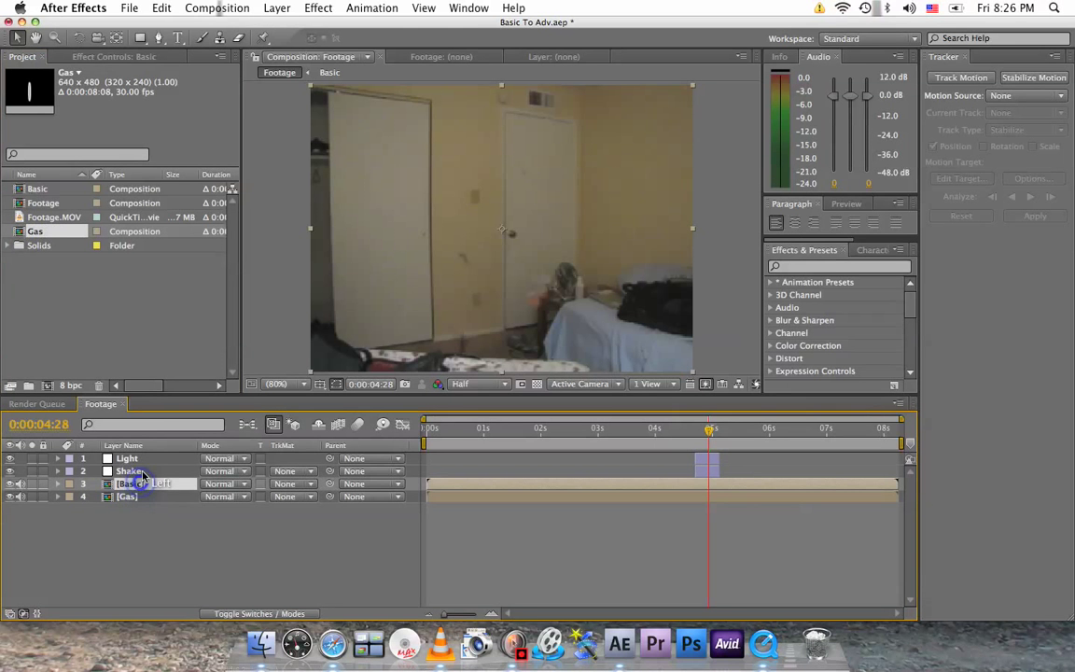
{"action": "left_click", "coordinate": [319, 8]}
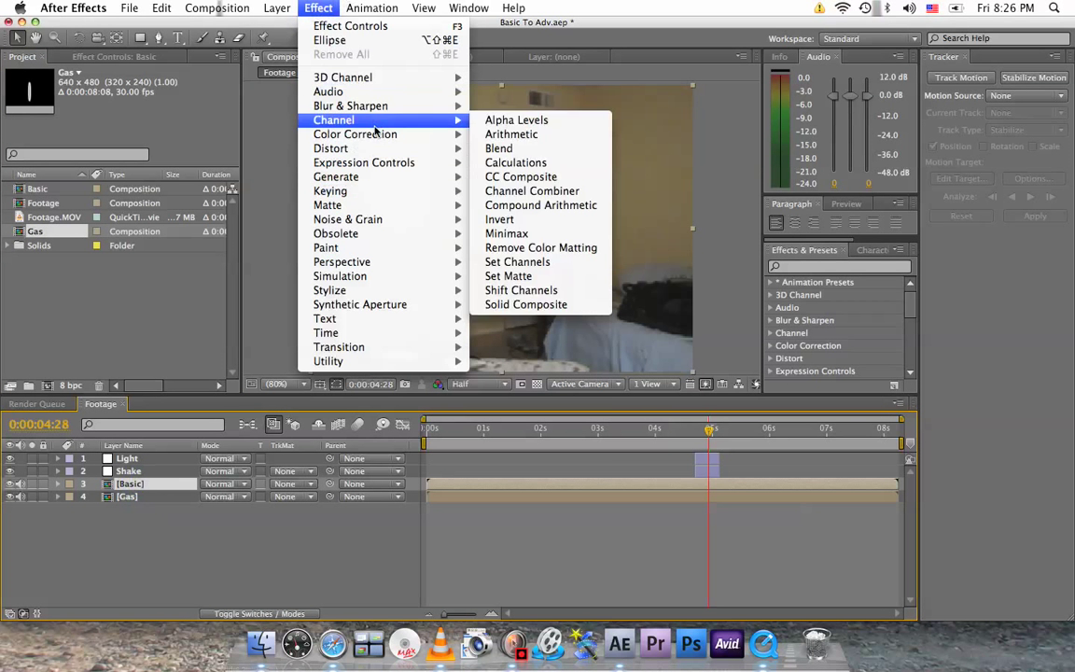
{"action": "mouse_move", "coordinate": [383, 135]}
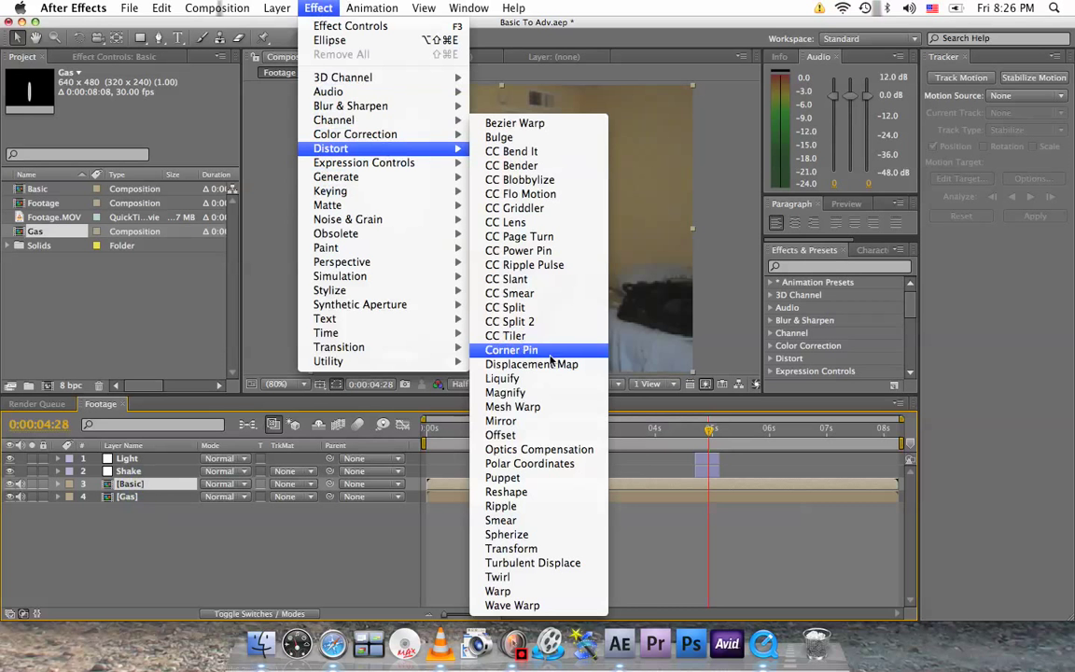
{"action": "left_click", "coordinate": [557, 365]}
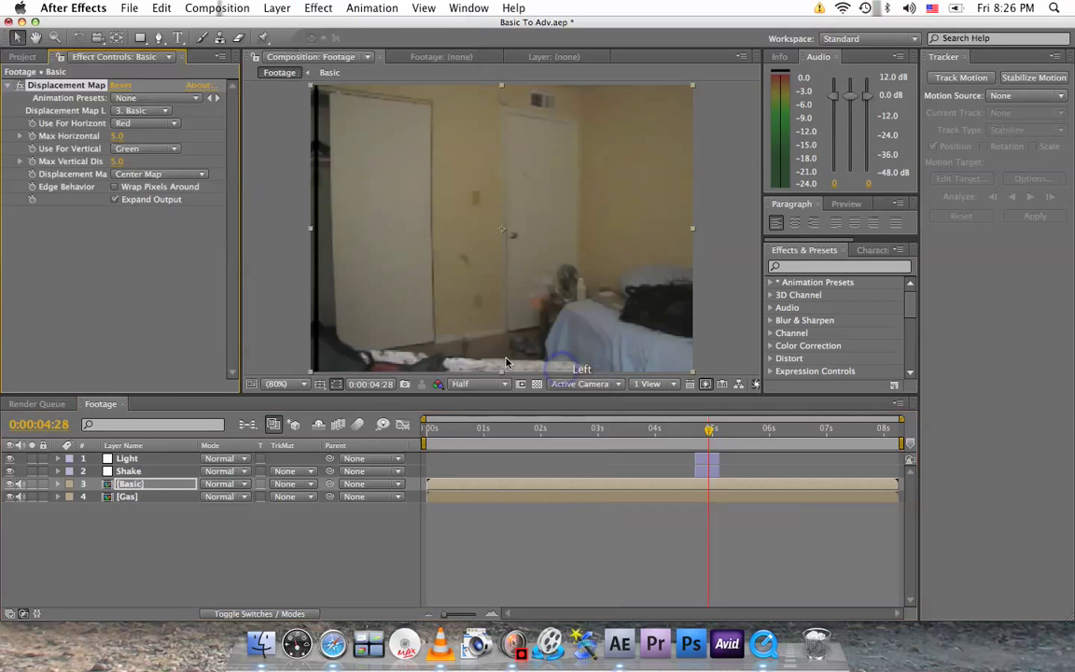
{"action": "left_click", "coordinate": [167, 114]}
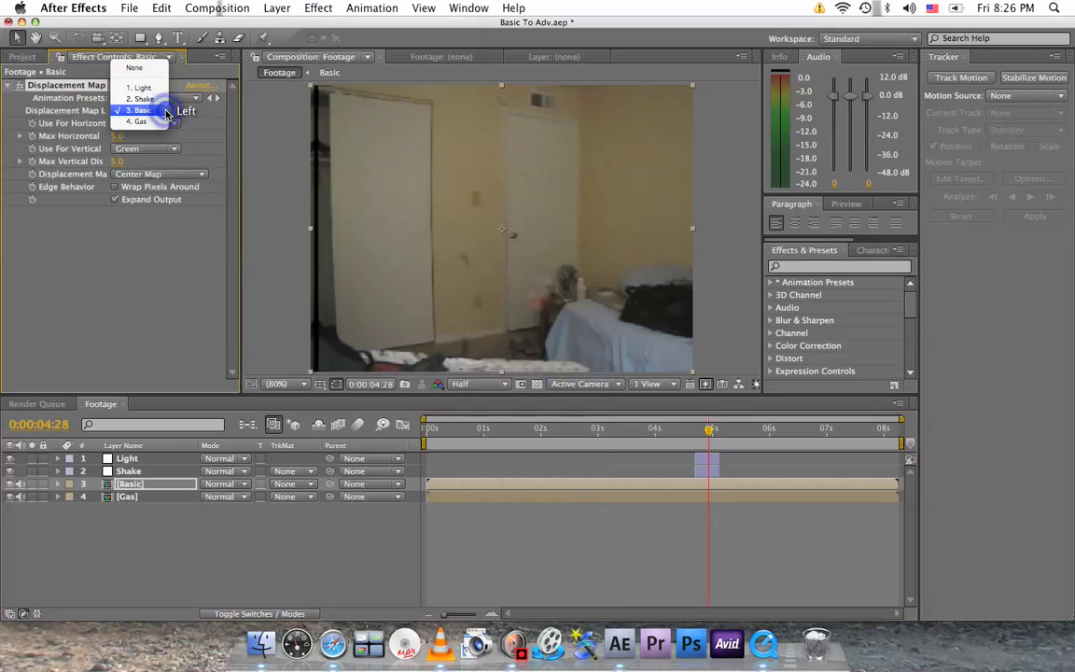
{"action": "left_click", "coordinate": [158, 122]}
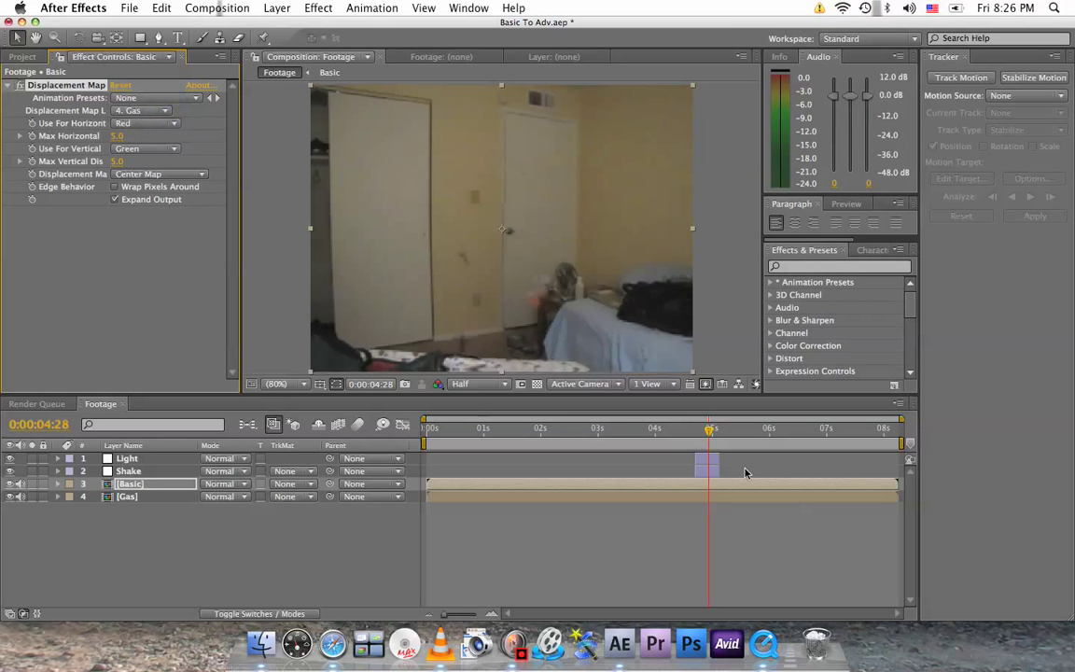
{"action": "left_click", "coordinate": [709, 434]}
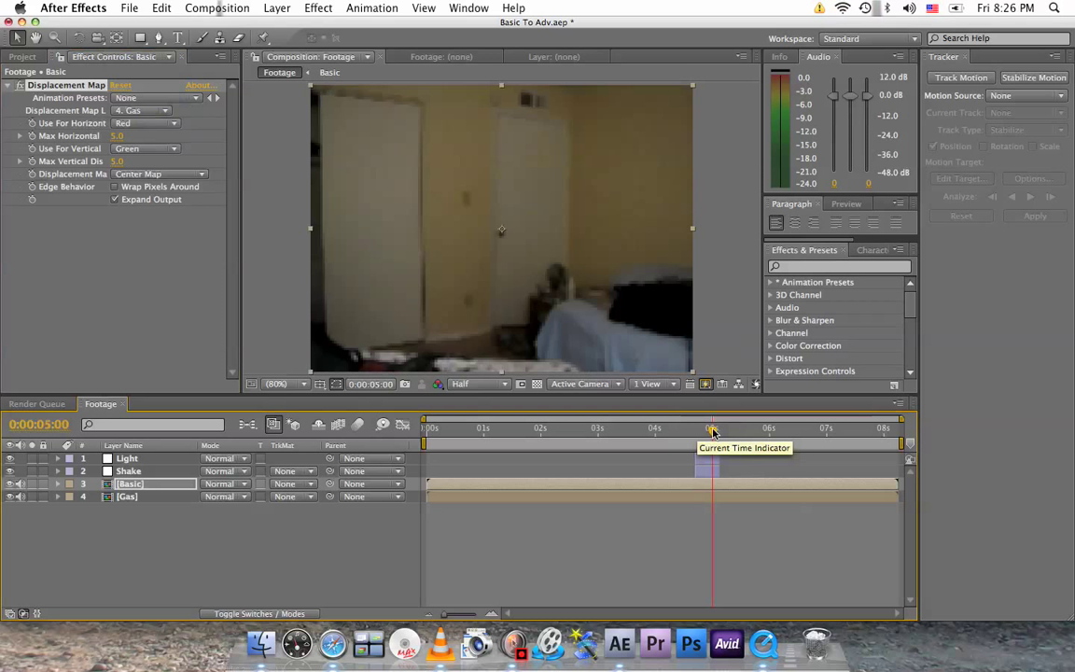
Enlarge the viewer and set displacement Max Horizontal to 18.0 and Max Vertical to 15.0
{"action": "left_click_drag", "start_coordinate": [706, 431], "coordinate": [709, 432]}
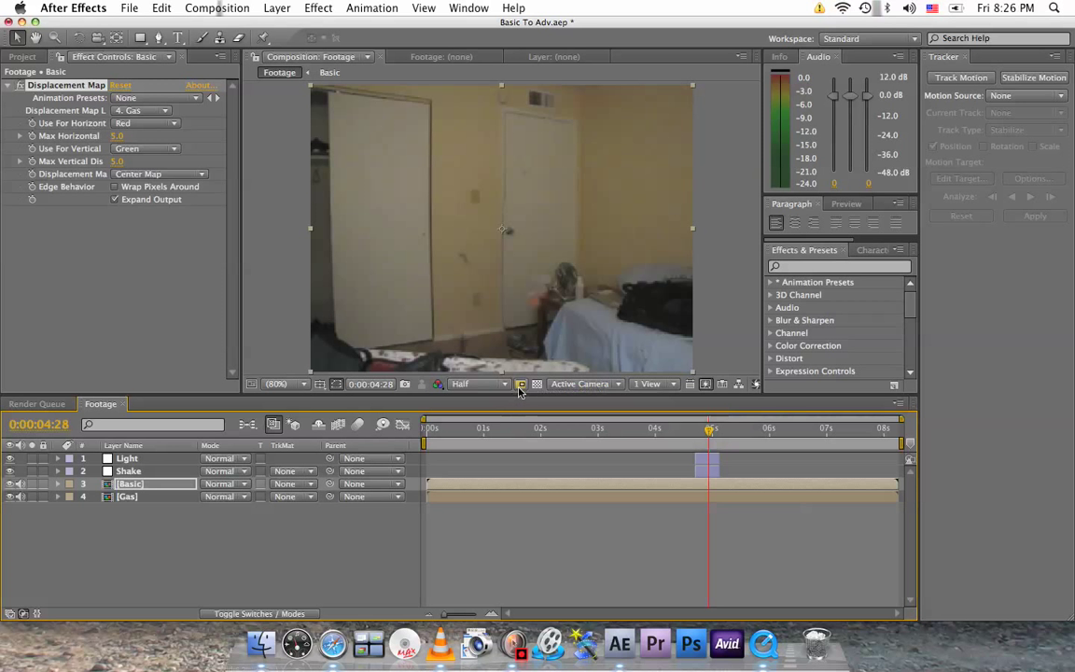
{"action": "left_click_drag", "start_coordinate": [518, 396], "coordinate": [509, 471]}
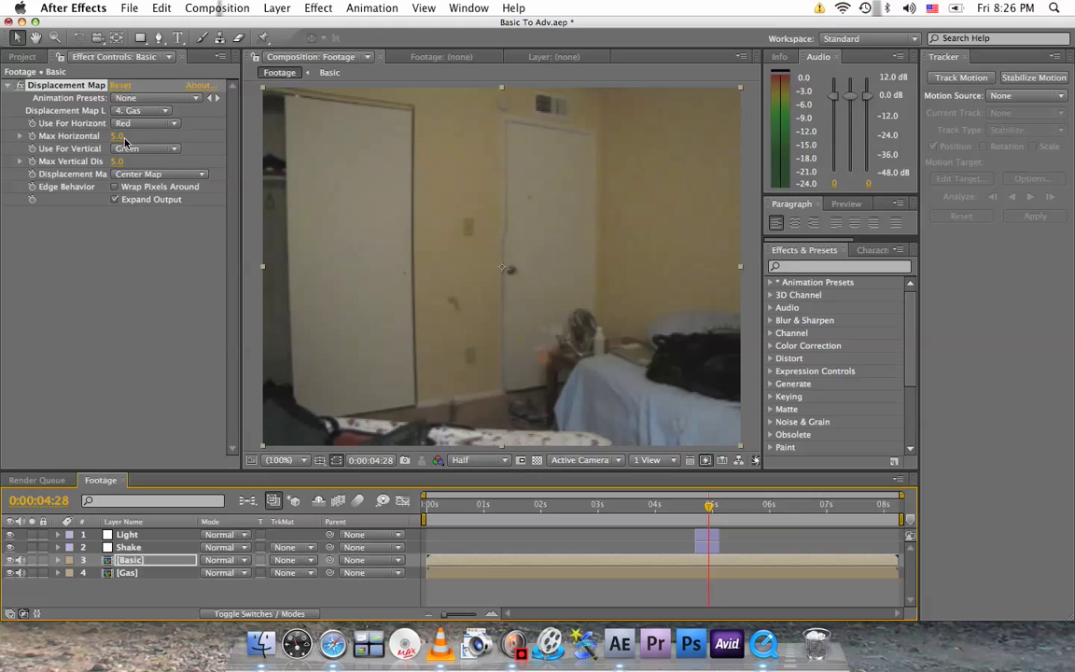
{"action": "mouse_move", "coordinate": [125, 140]}
{"action": "left_mouse_down"}
{"action": "mouse_move", "coordinate": [108, 136]}
{"action": "mouse_move", "coordinate": [122, 135]}
{"action": "mouse_move", "coordinate": [131, 160]}
{"action": "mouse_move", "coordinate": [122, 161]}
{"action": "left_mouse_up"}
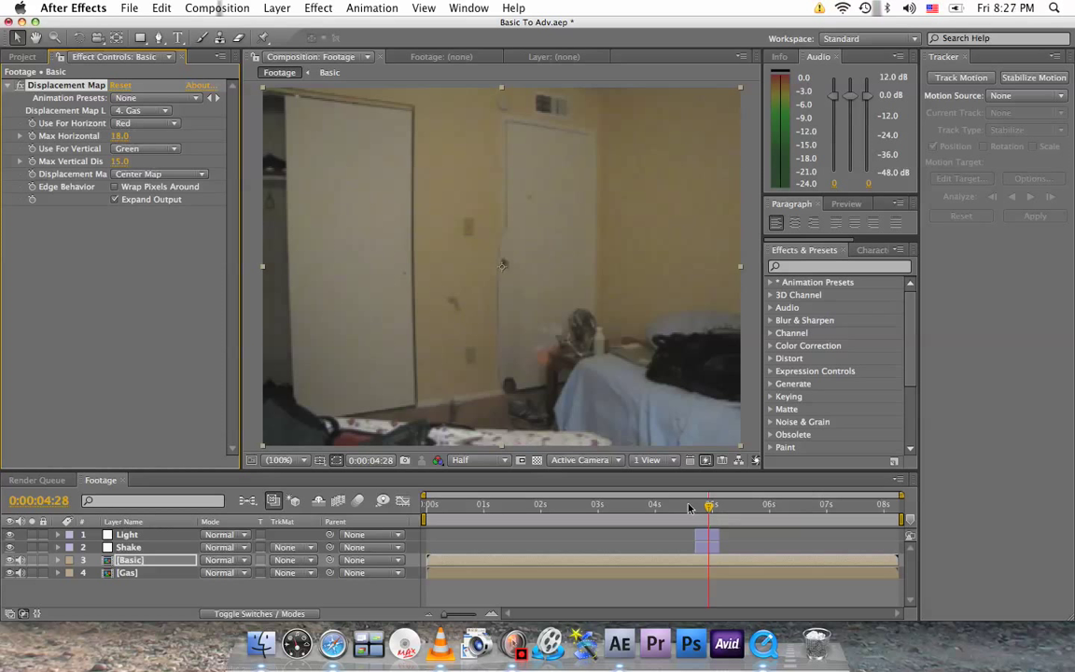
Preview the teleport from about 0:00:03:22 through to 0:00:04:29
{"action": "left_click", "coordinate": [635, 505]}
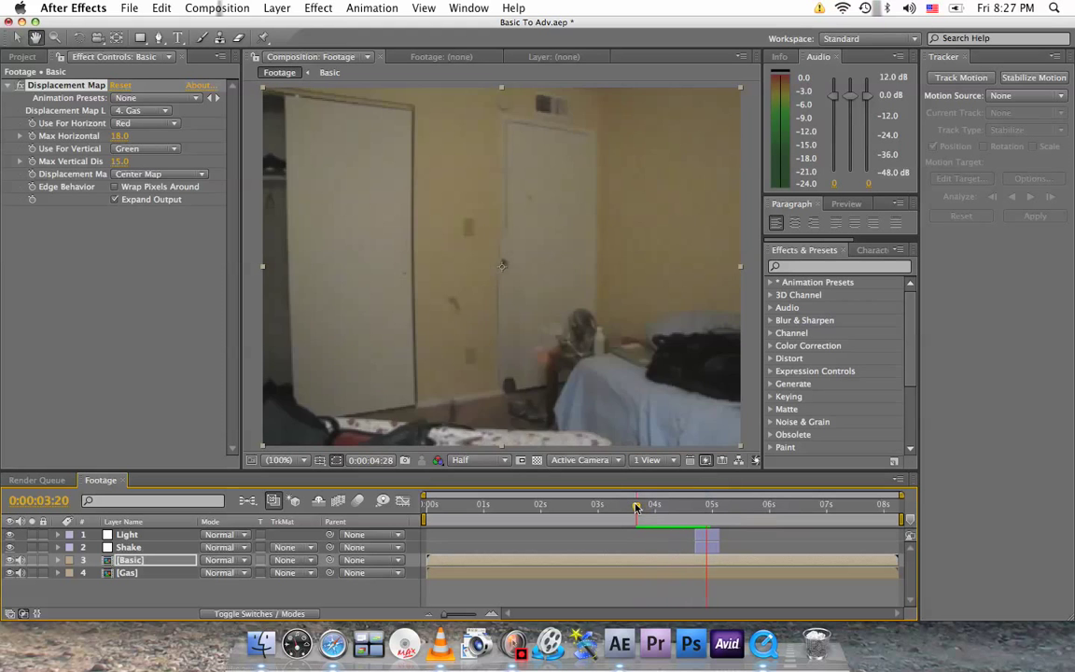
{"action": "key", "text": "space"}
{"action": "left_click", "coordinate": [641, 505]}
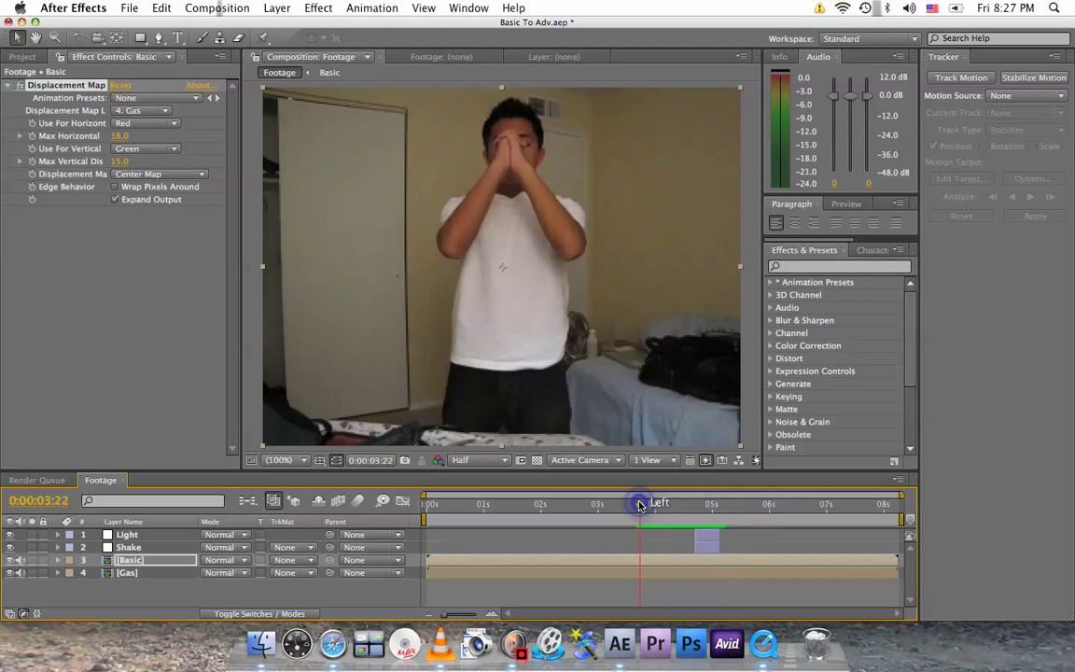
{"action": "key", "text": "space"}
{"action": "key", "text": "space"}
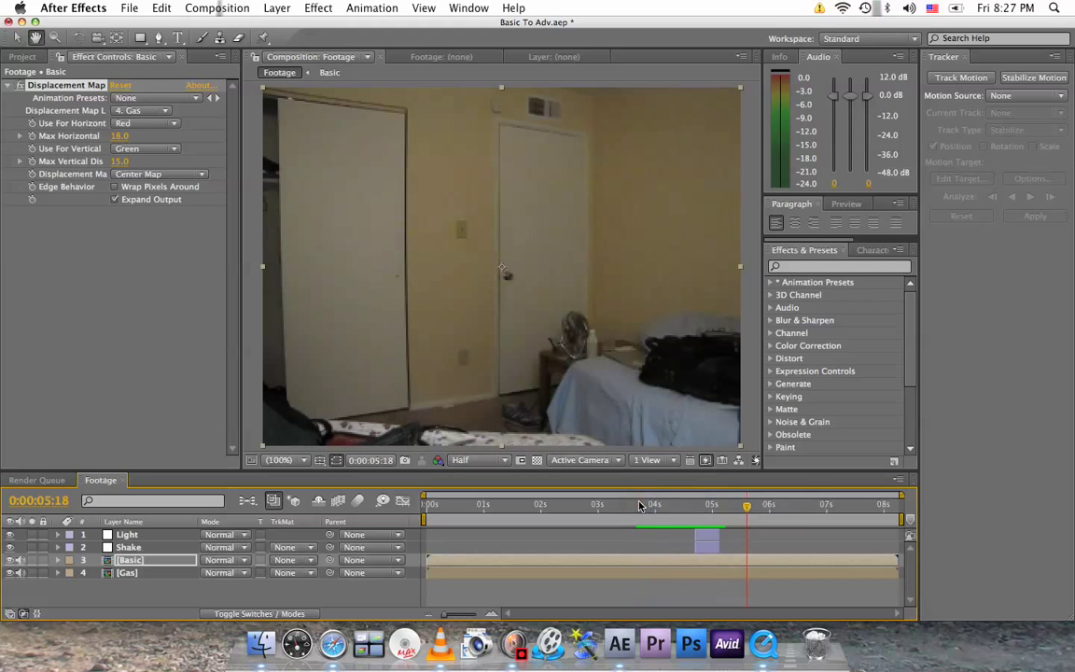
{"action": "left_click", "coordinate": [654, 504]}
{"action": "left_click_drag", "start_coordinate": [660, 504], "coordinate": [709, 505]}
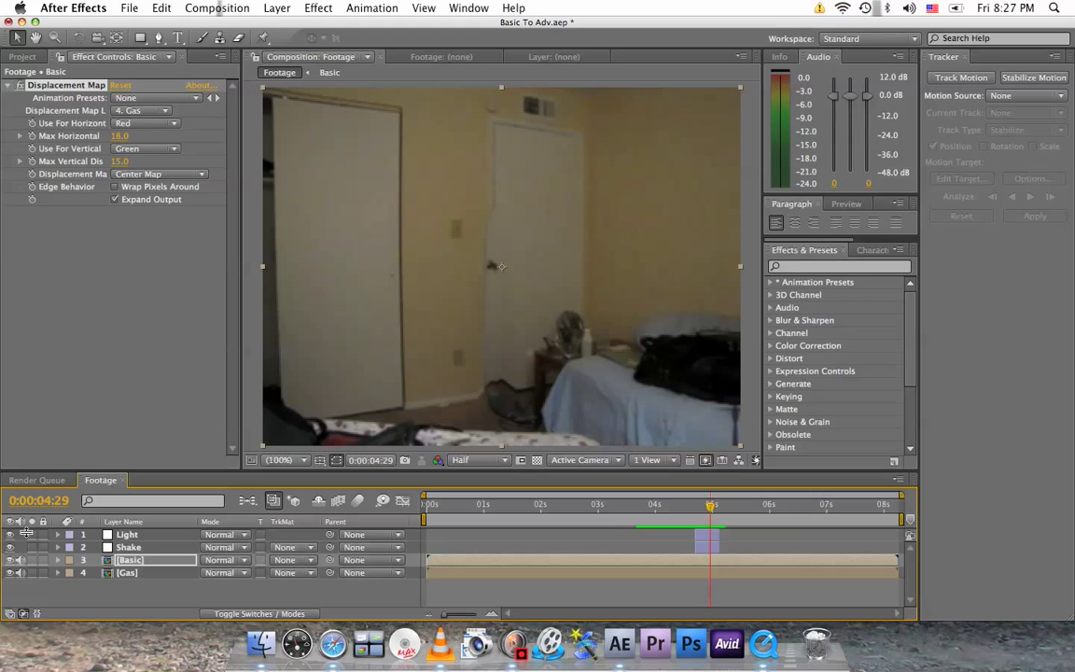
{"action": "left_click_drag", "start_coordinate": [483, 471], "coordinate": [480, 377]}
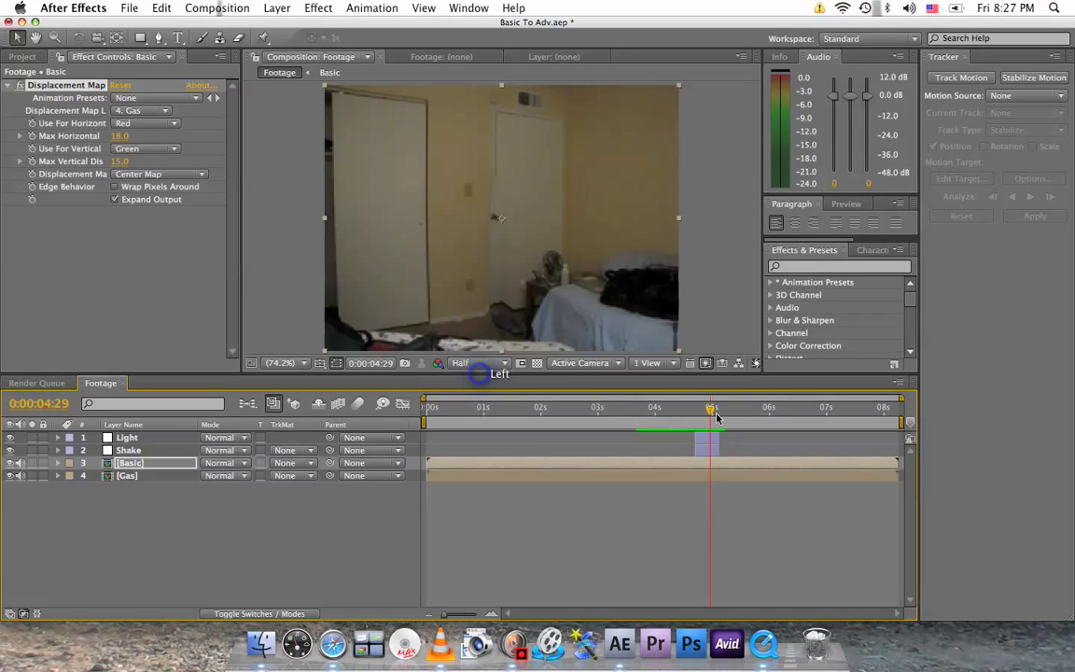
{"action": "left_click_drag", "start_coordinate": [710, 412], "coordinate": [656, 415]}
{"action": "key", "text": "space"}
{"action": "key", "text": "space"}
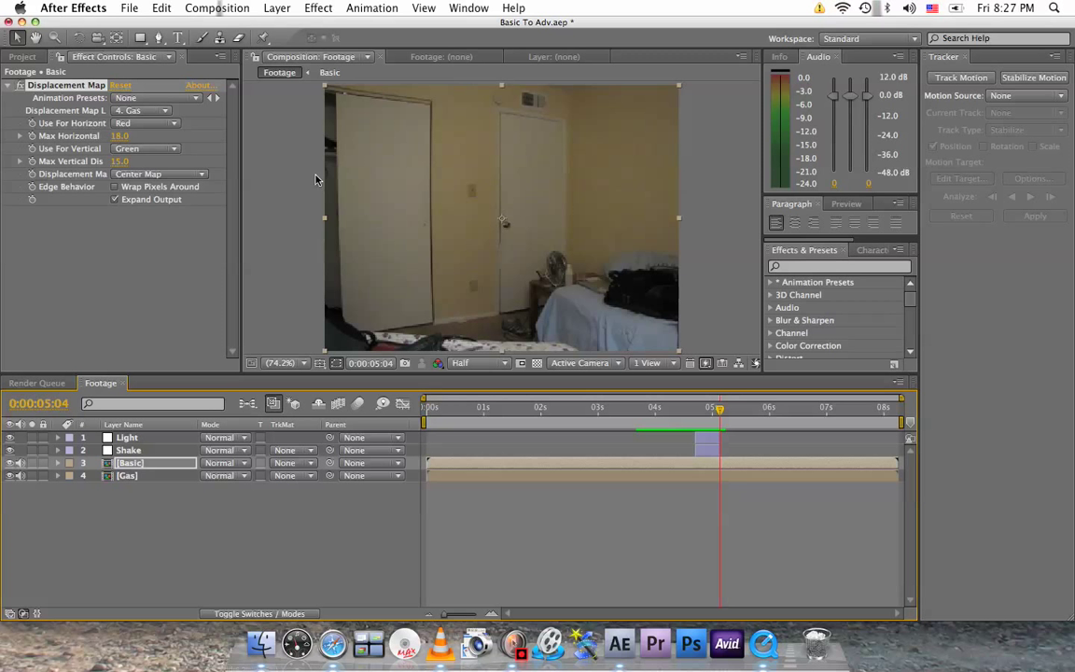
{"action": "left_click_drag", "start_coordinate": [719, 411], "coordinate": [708, 407]}
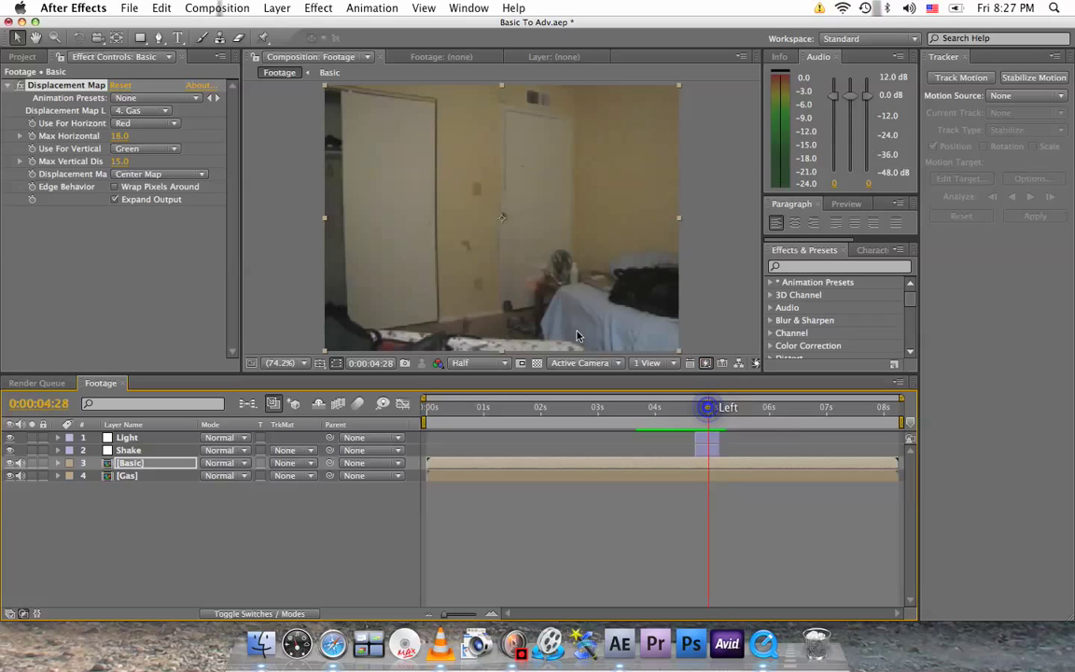
Add the Footage comp to the Render Queue from the Composition menu
{"action": "left_click", "coordinate": [216, 7]}
{"action": "left_click", "coordinate": [248, 124]}
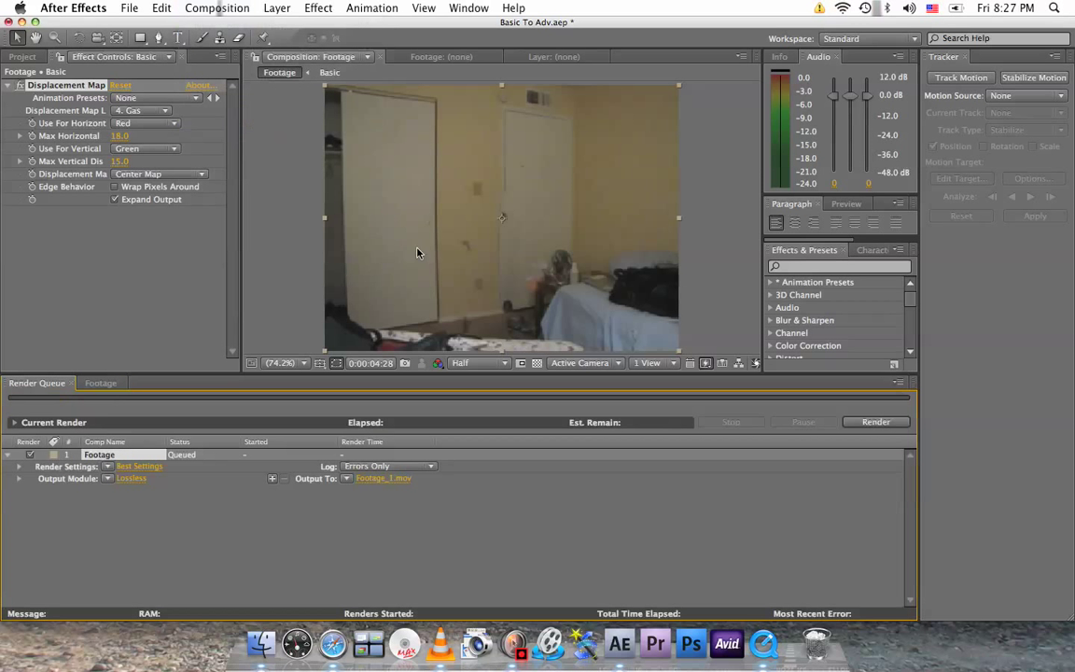